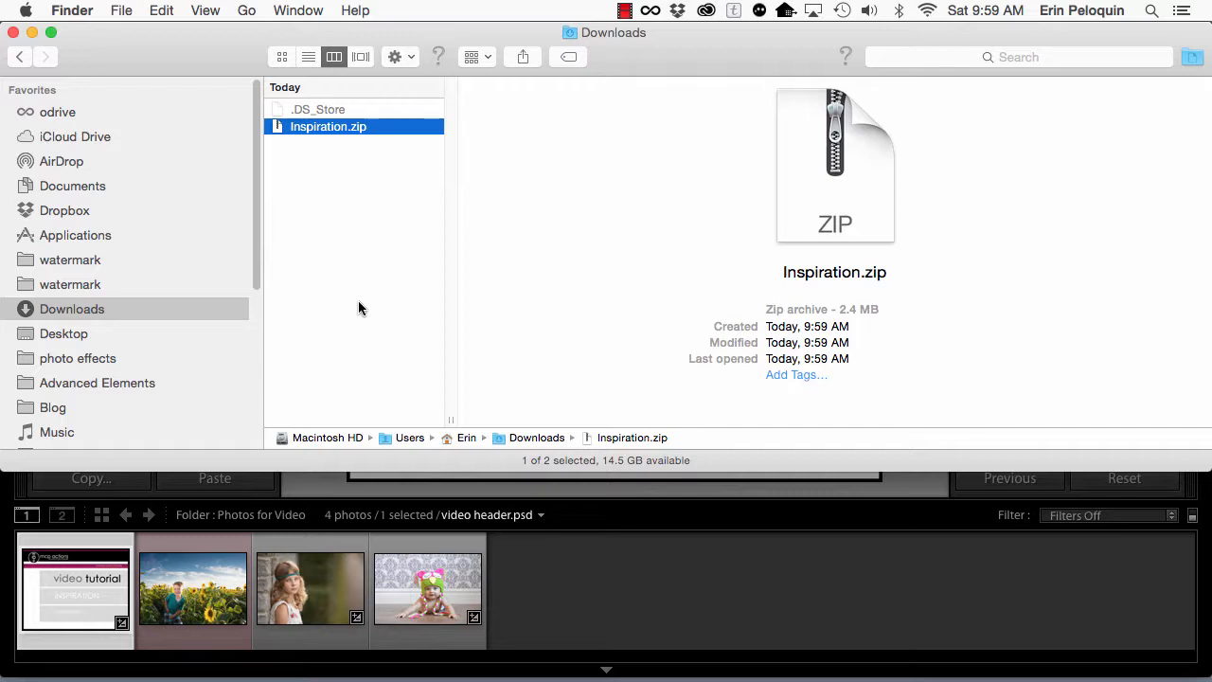
Step: Extract Inspiration.zip and look through the Inspiration folder's Develop Presets, Local Adjustment Presets and installation guide PDF
{"action": "double_click", "coordinate": [303, 128]}
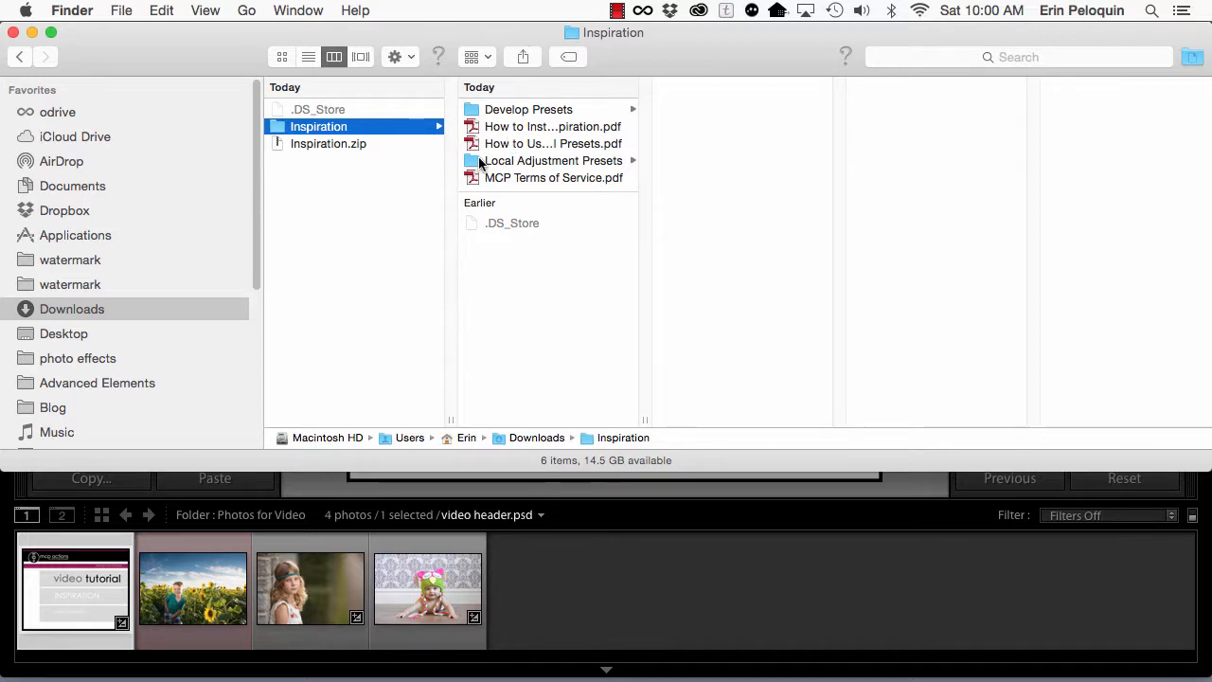
{"action": "left_click", "coordinate": [472, 112]}
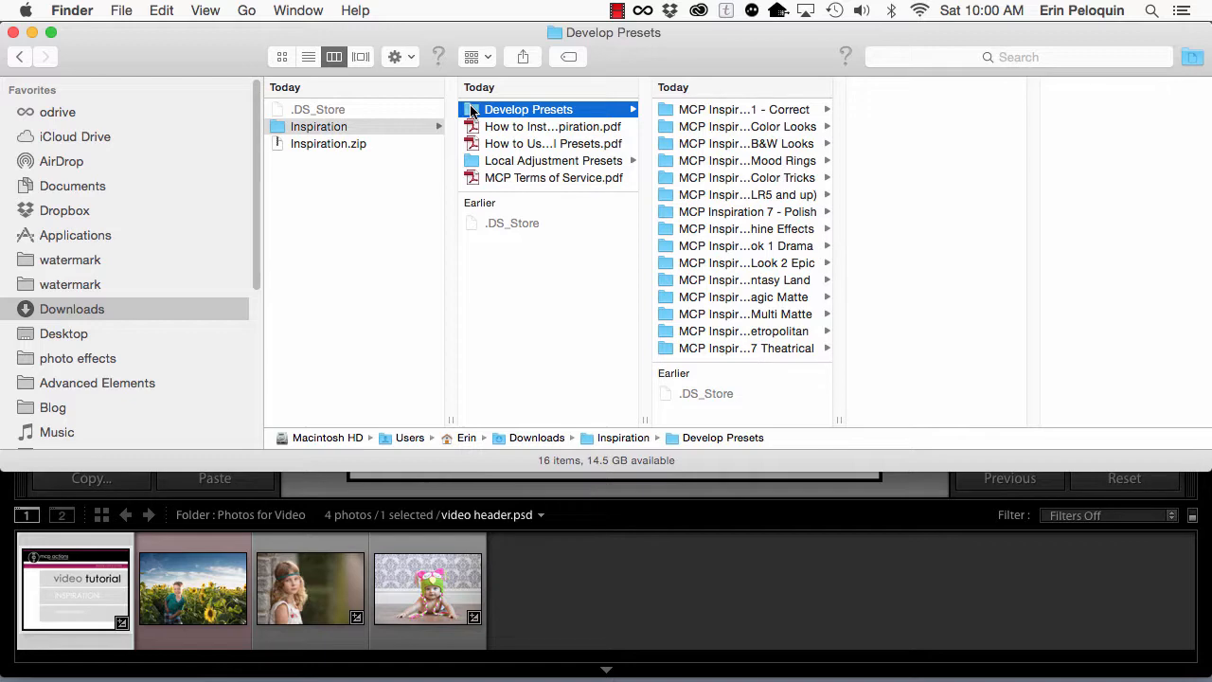
{"action": "left_click", "coordinate": [471, 162]}
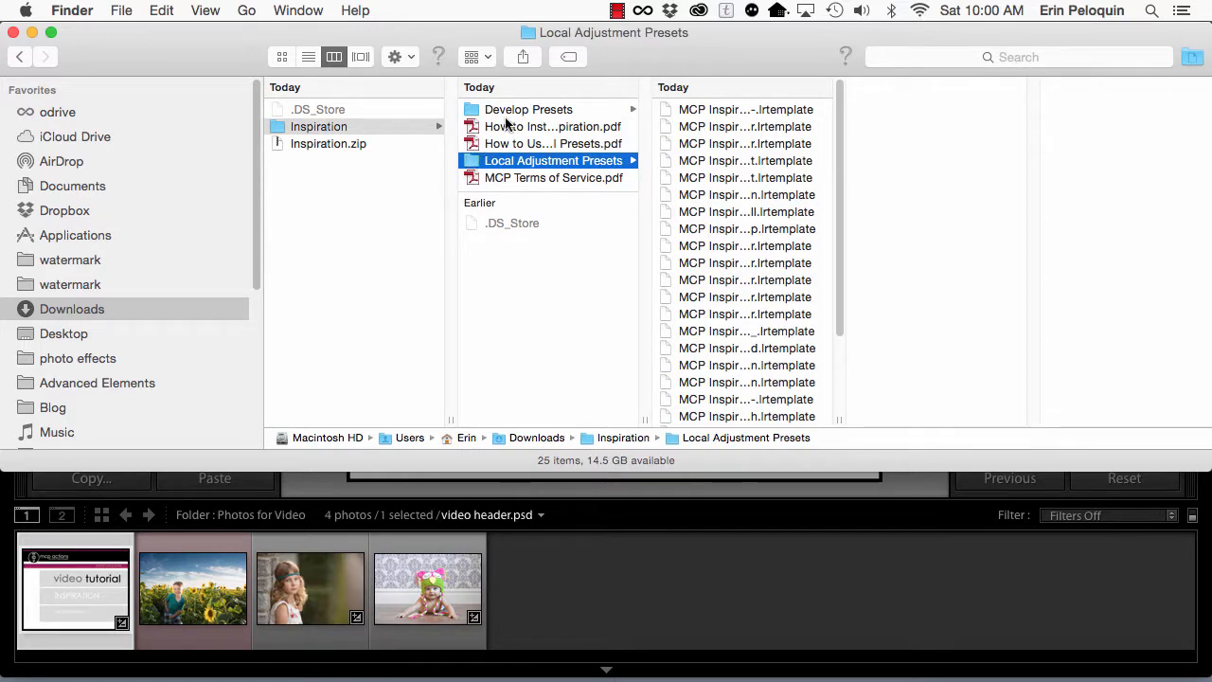
{"action": "left_click", "coordinate": [506, 126]}
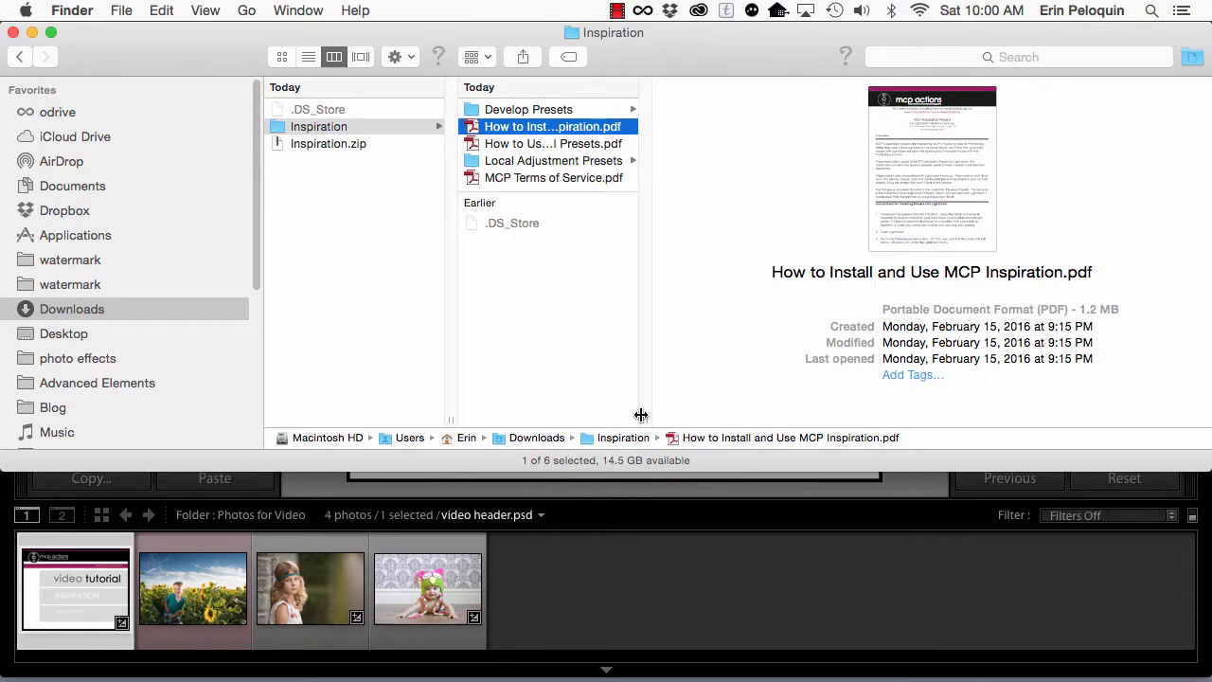
{"action": "left_click_drag", "start_coordinate": [641, 415], "coordinate": [760, 404]}
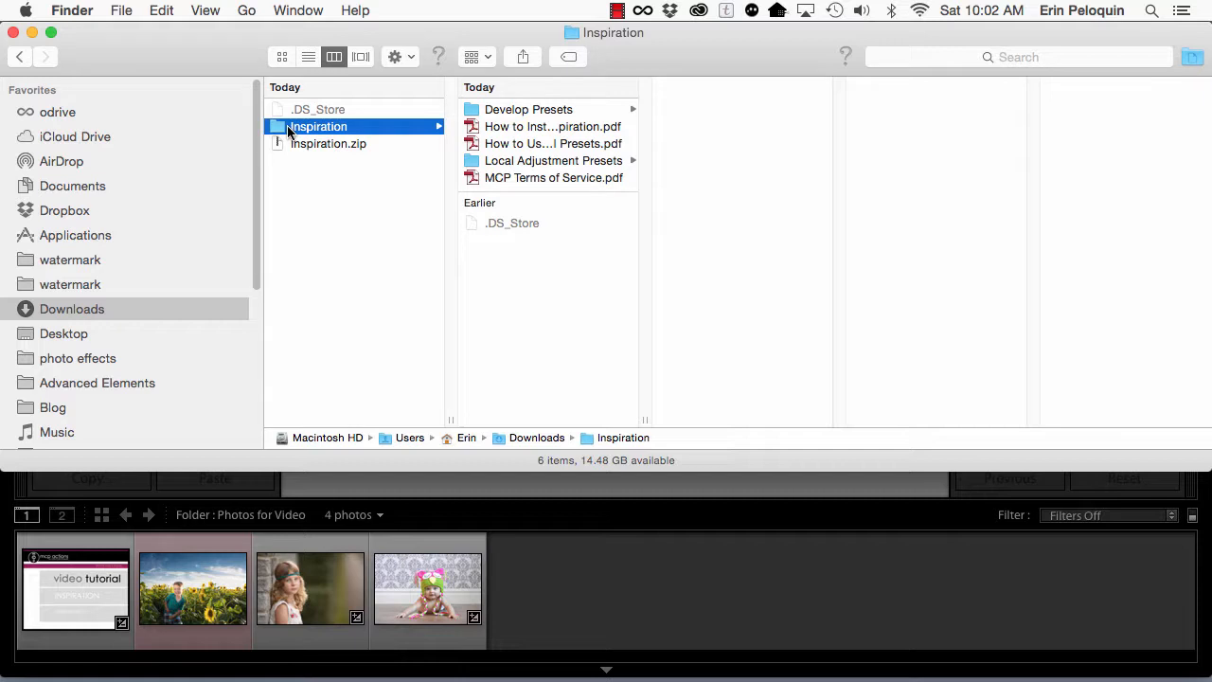
{"action": "left_click", "coordinate": [163, 10]}
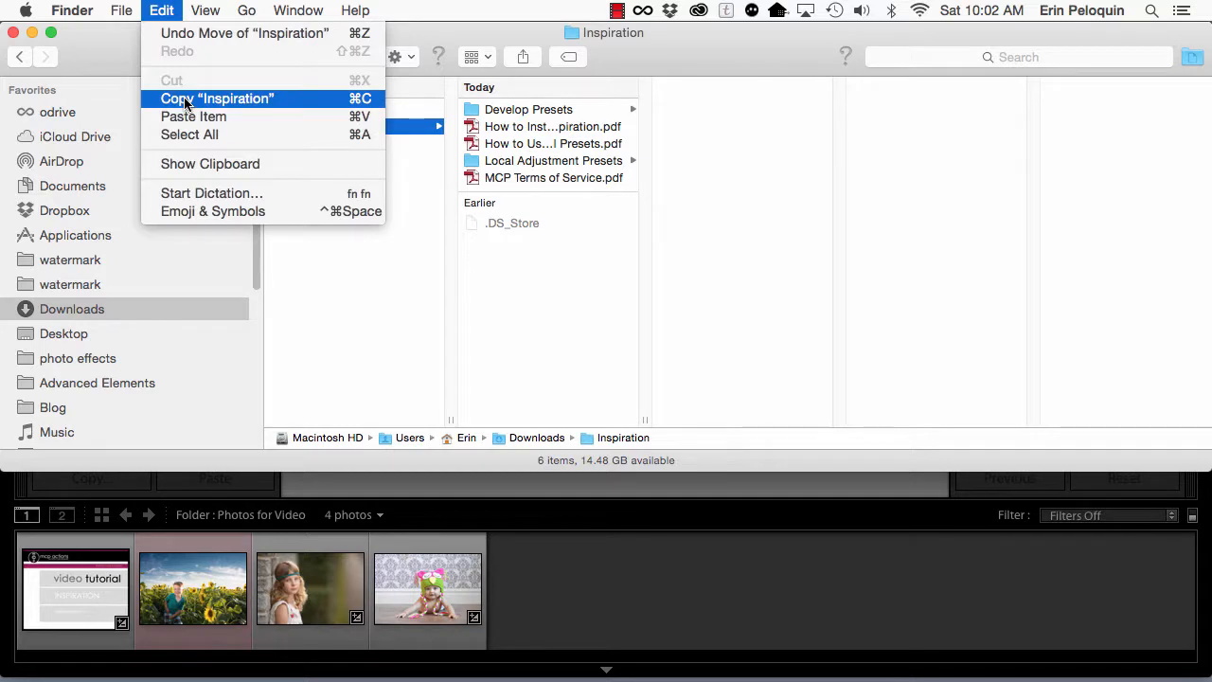
{"action": "left_click", "coordinate": [142, 324]}
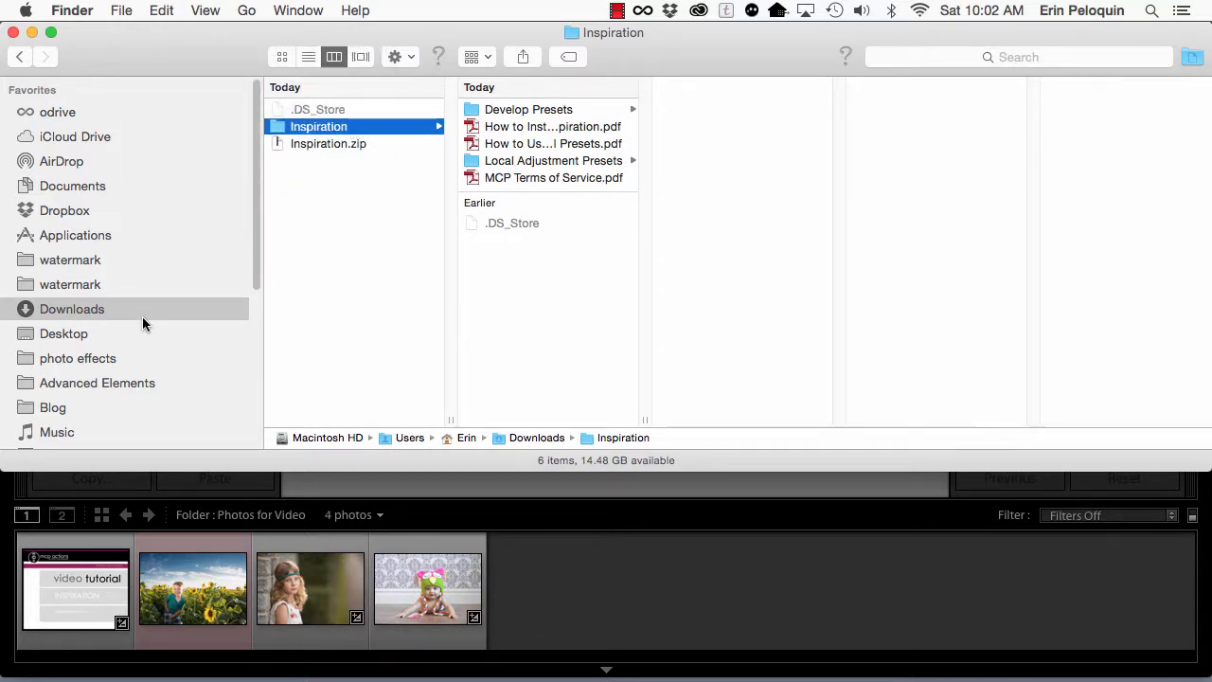
{"action": "left_click", "coordinate": [154, 7]}
{"action": "left_click", "coordinate": [537, 363]}
Step: Switch to Lightroom and reveal the Lightroom presets folder from the Presets preferences
{"action": "left_click", "coordinate": [734, 589]}
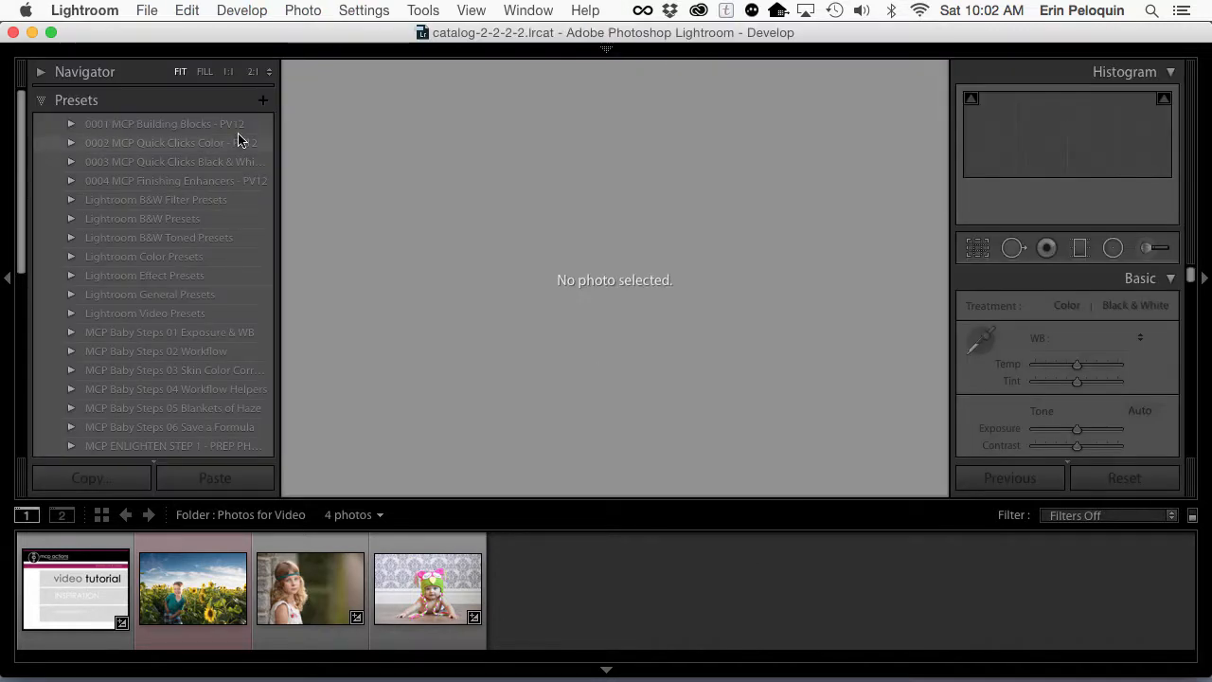
{"action": "left_click", "coordinate": [85, 11]}
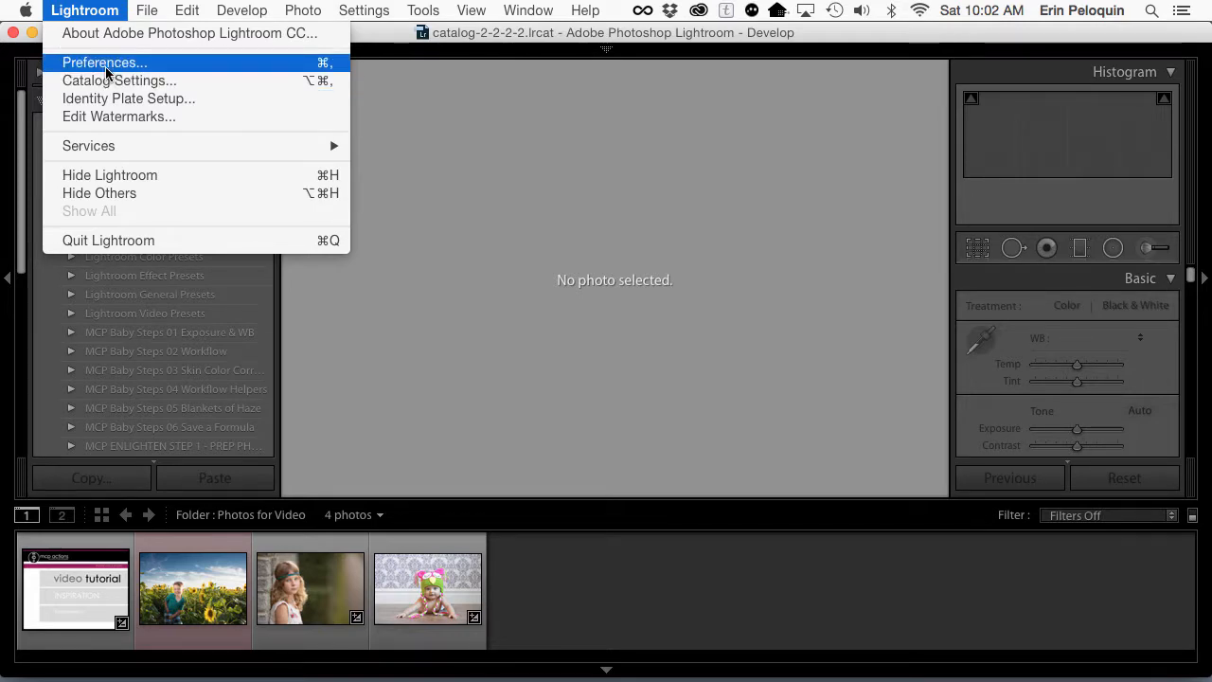
{"action": "mouse_move", "coordinate": [175, 15]}
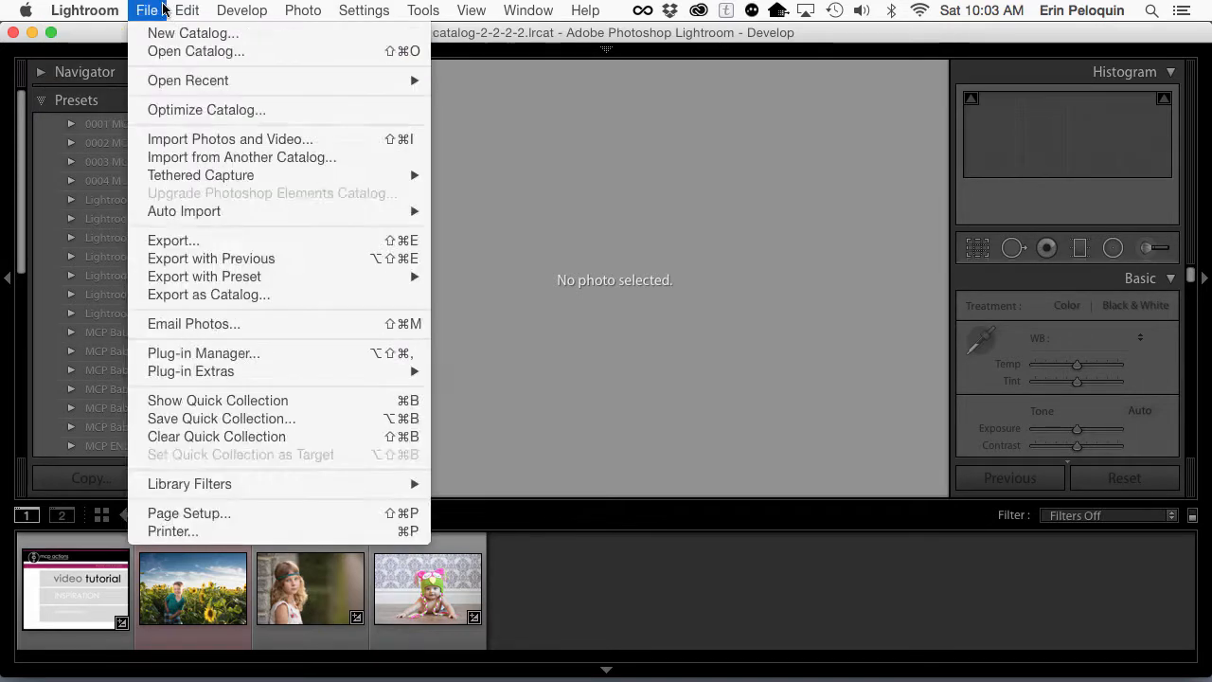
{"action": "mouse_move", "coordinate": [109, 11]}
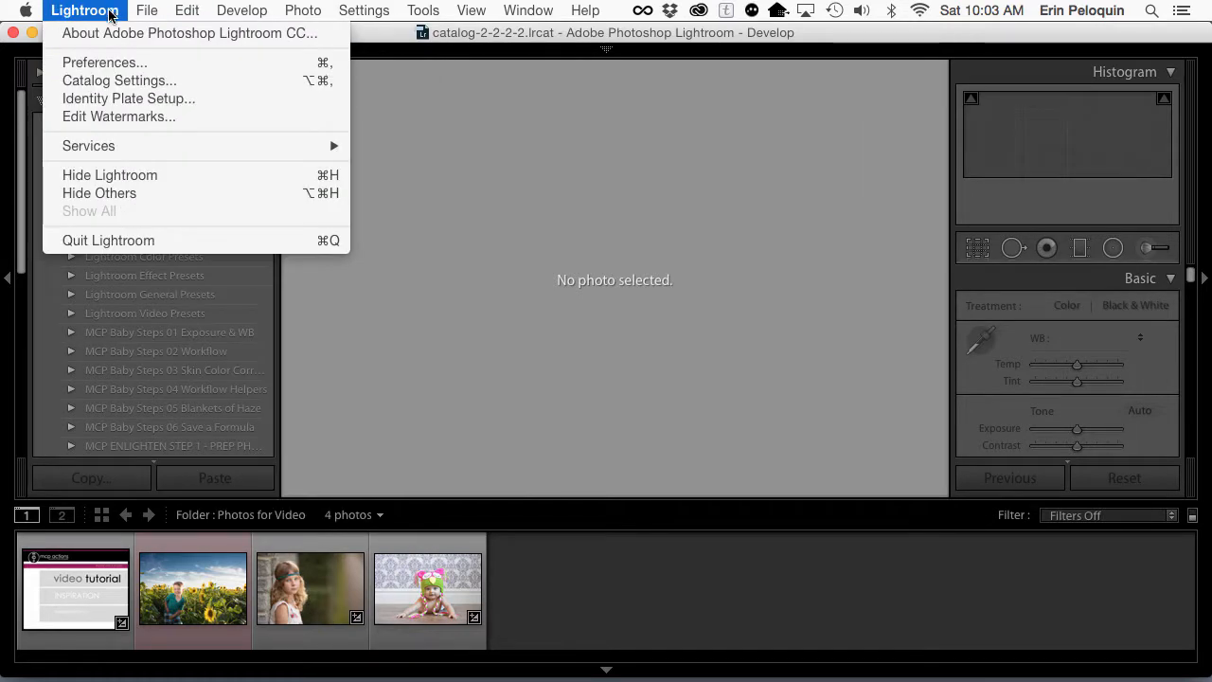
{"action": "left_click", "coordinate": [110, 63]}
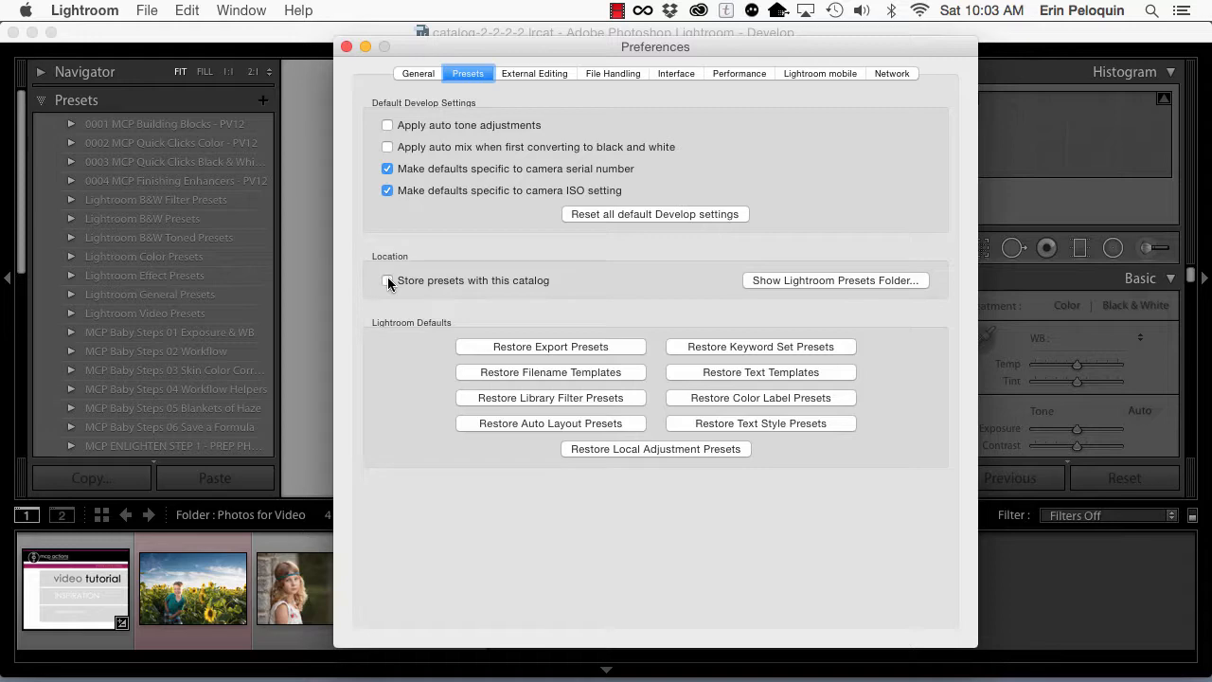
{"action": "left_click", "coordinate": [750, 273]}
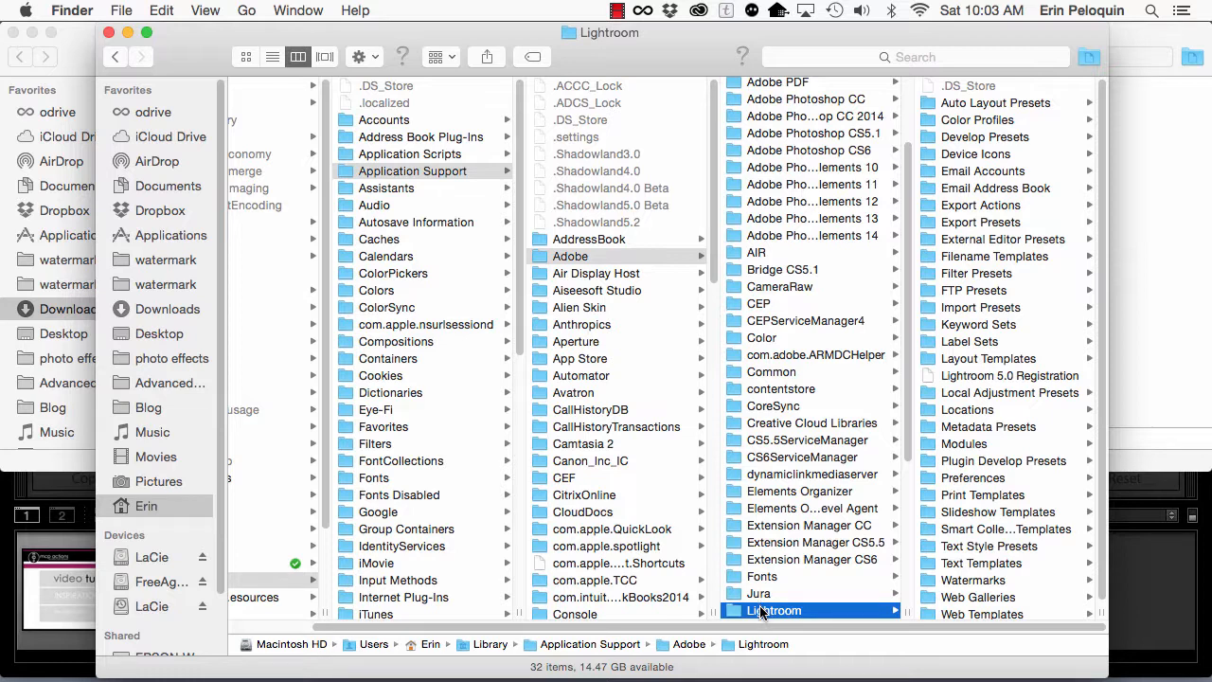
Step: Open the Develop Presets folder inside the Lightroom application support folder
{"action": "scroll", "coordinate": [761, 613], "scroll_direction": "down", "scroll_amount": 5}
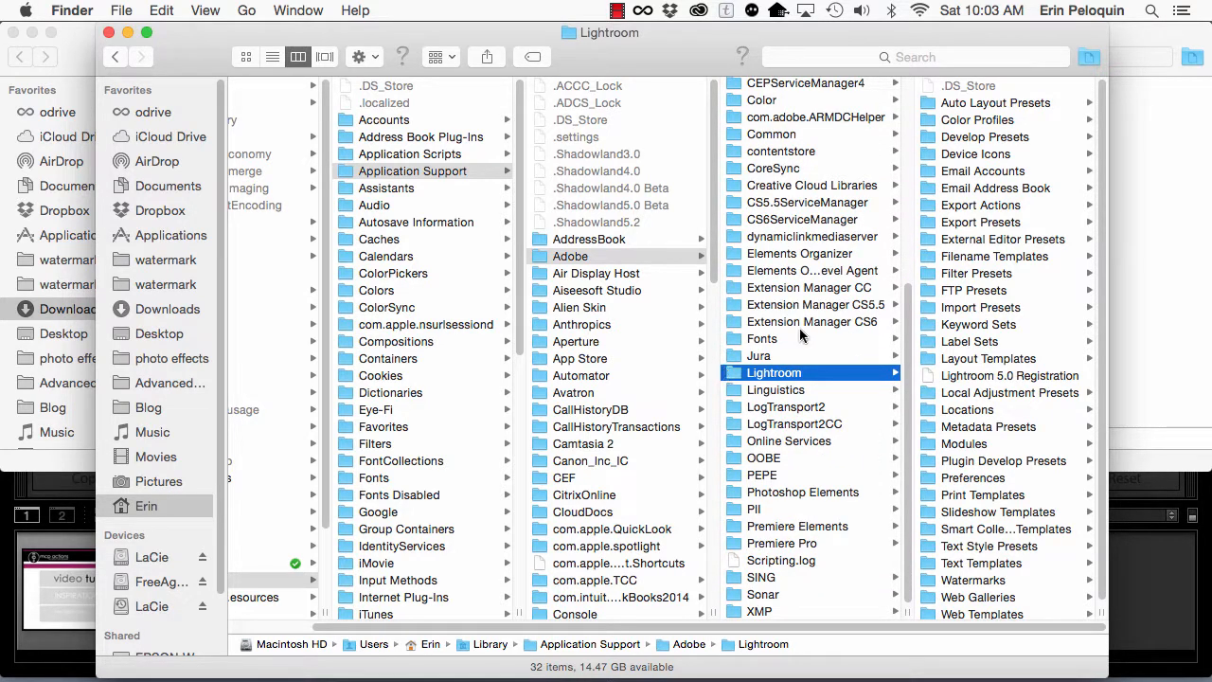
{"action": "left_click", "coordinate": [969, 140]}
{"action": "left_click", "coordinate": [970, 141]}
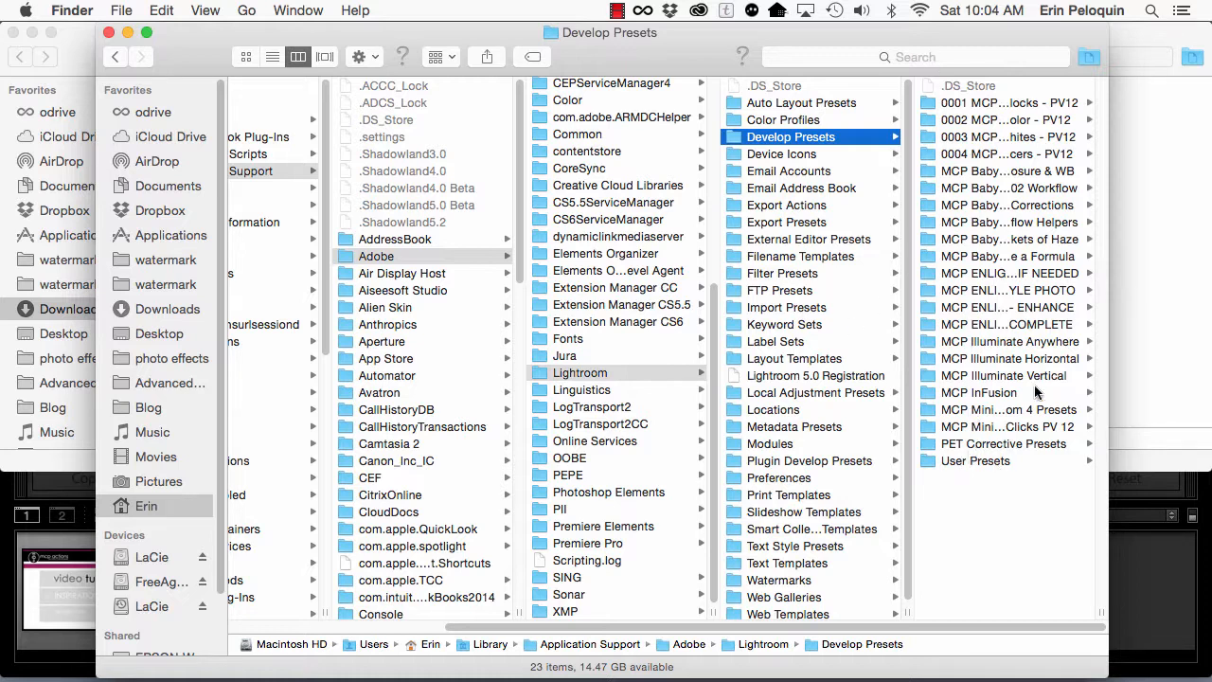
Step: Copy all the MCP Inspiration preset folders from the Develop Presets folder of the downloaded Inspiration folder
{"action": "left_click", "coordinate": [1163, 346]}
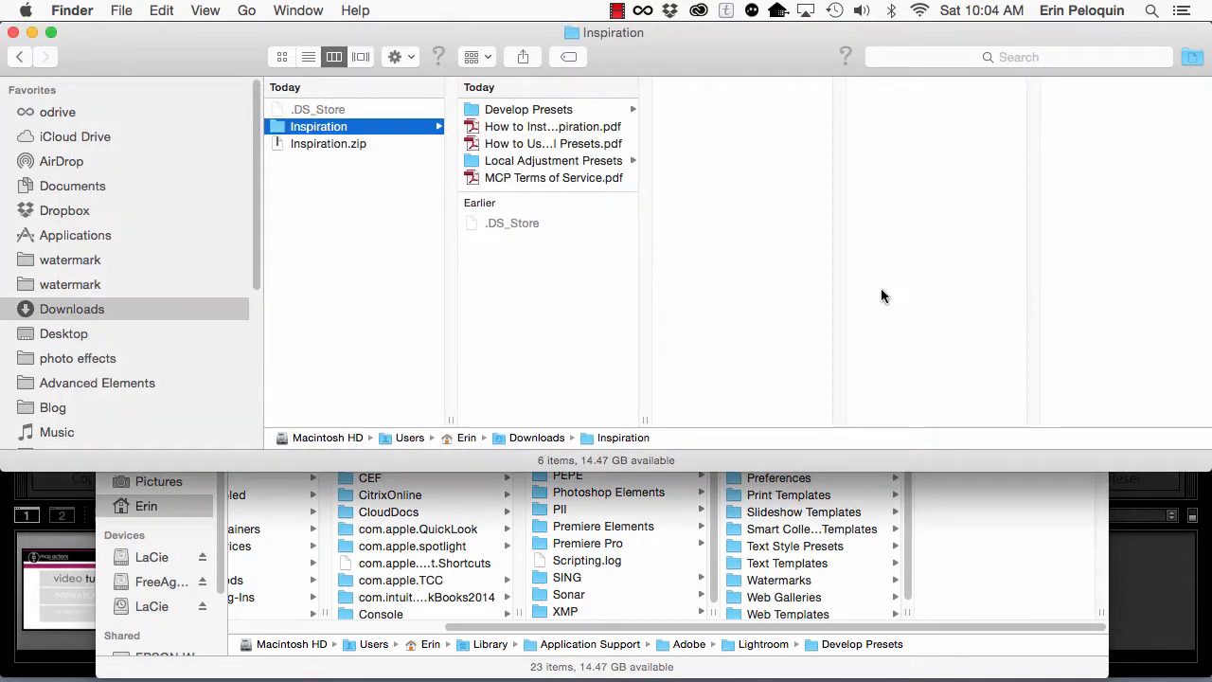
{"action": "left_click", "coordinate": [490, 109]}
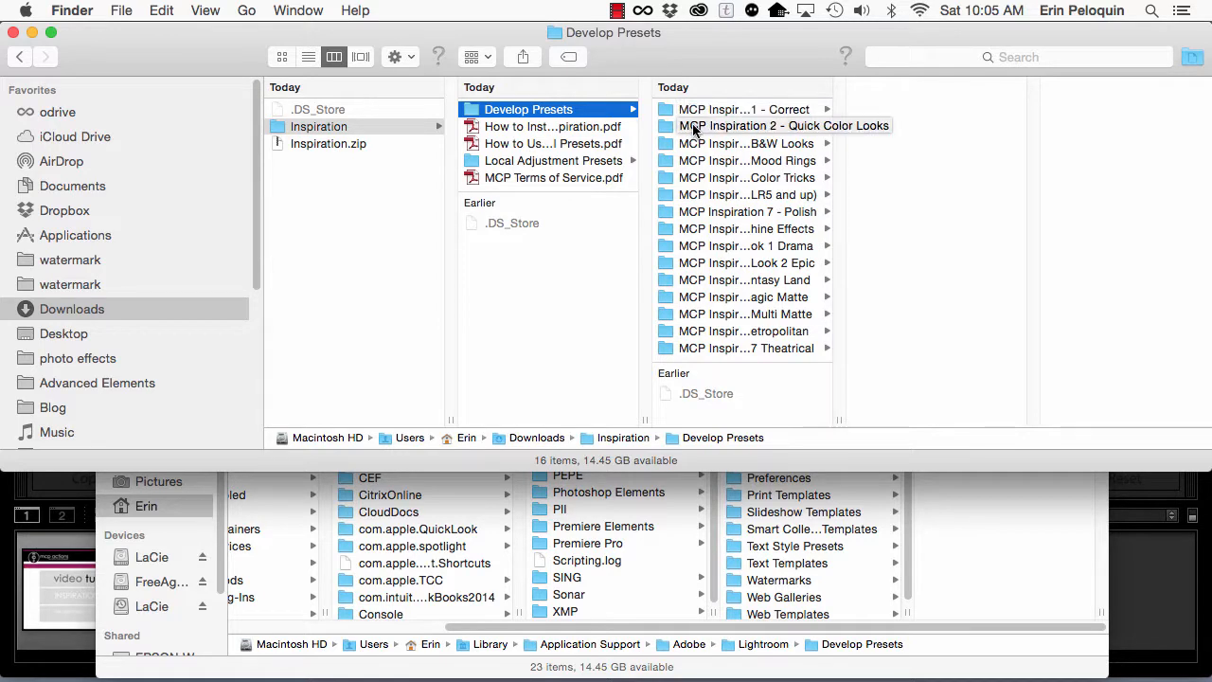
{"action": "left_click", "coordinate": [693, 111]}
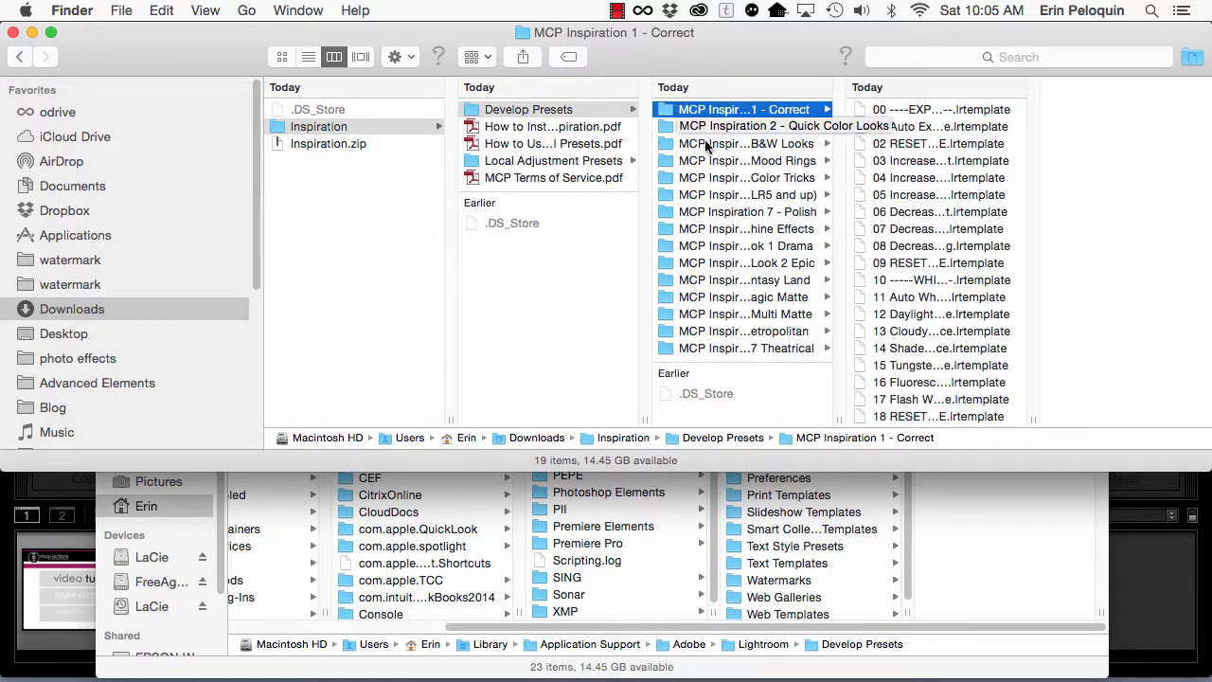
{"action": "left_click", "coordinate": [697, 352], "text": "shift"}
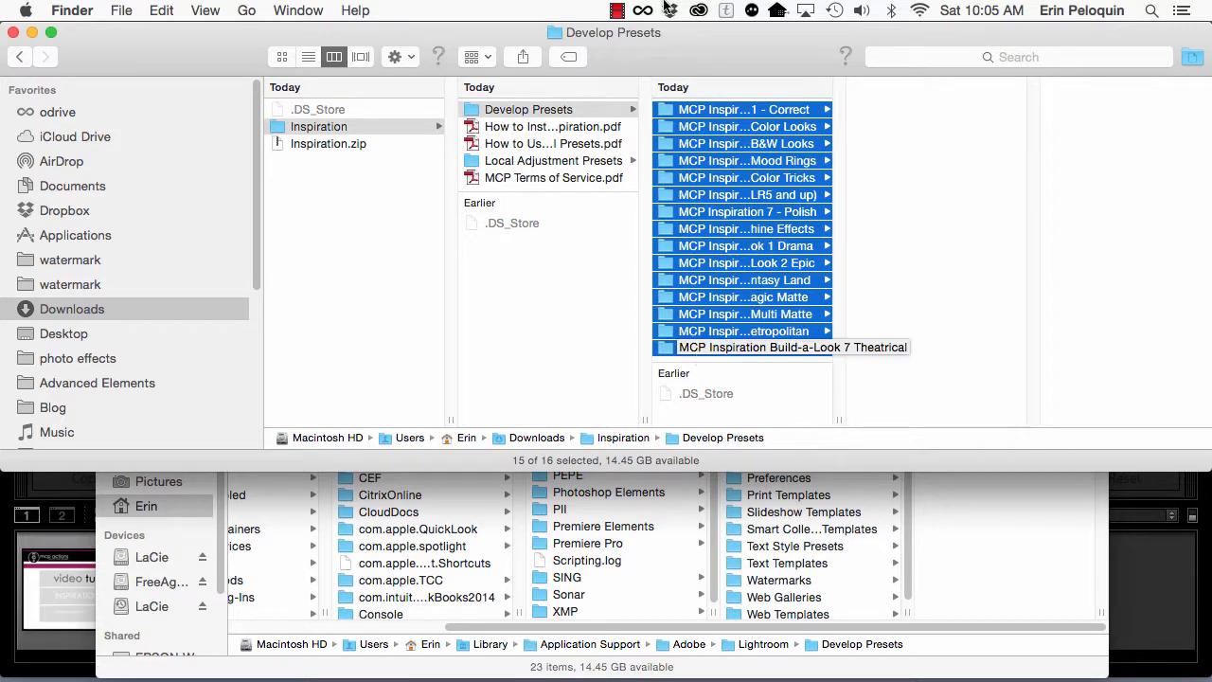
{"action": "left_click", "coordinate": [161, 10]}
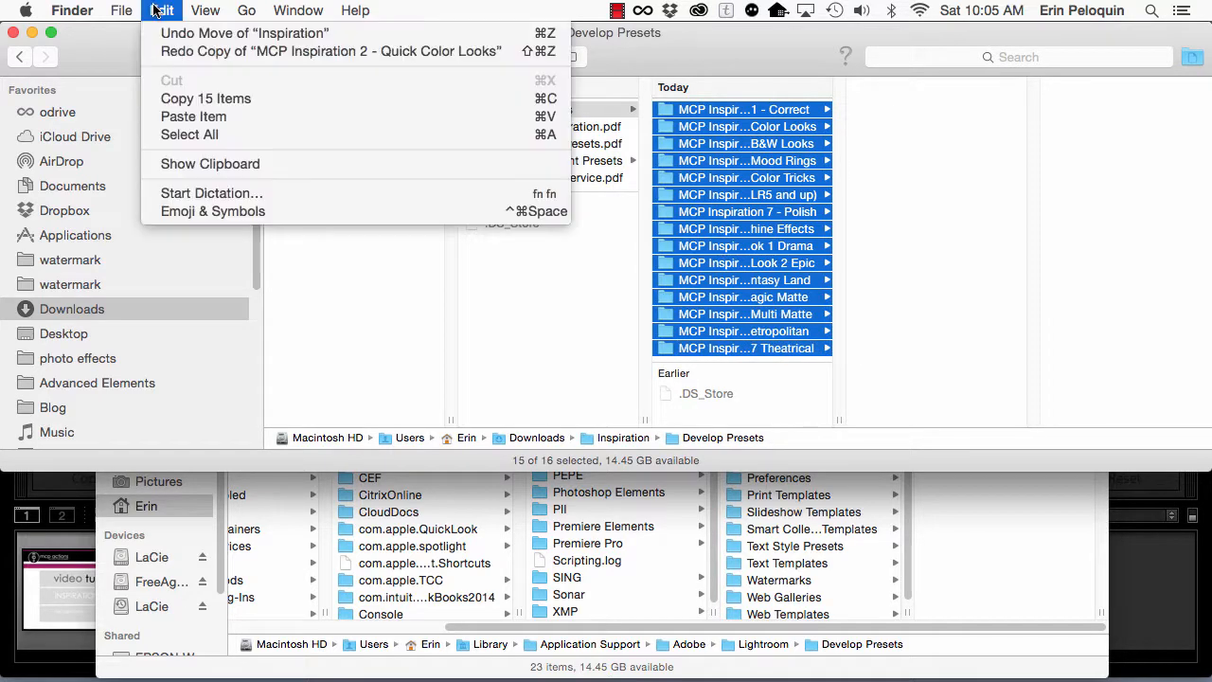
{"action": "left_click", "coordinate": [167, 99]}
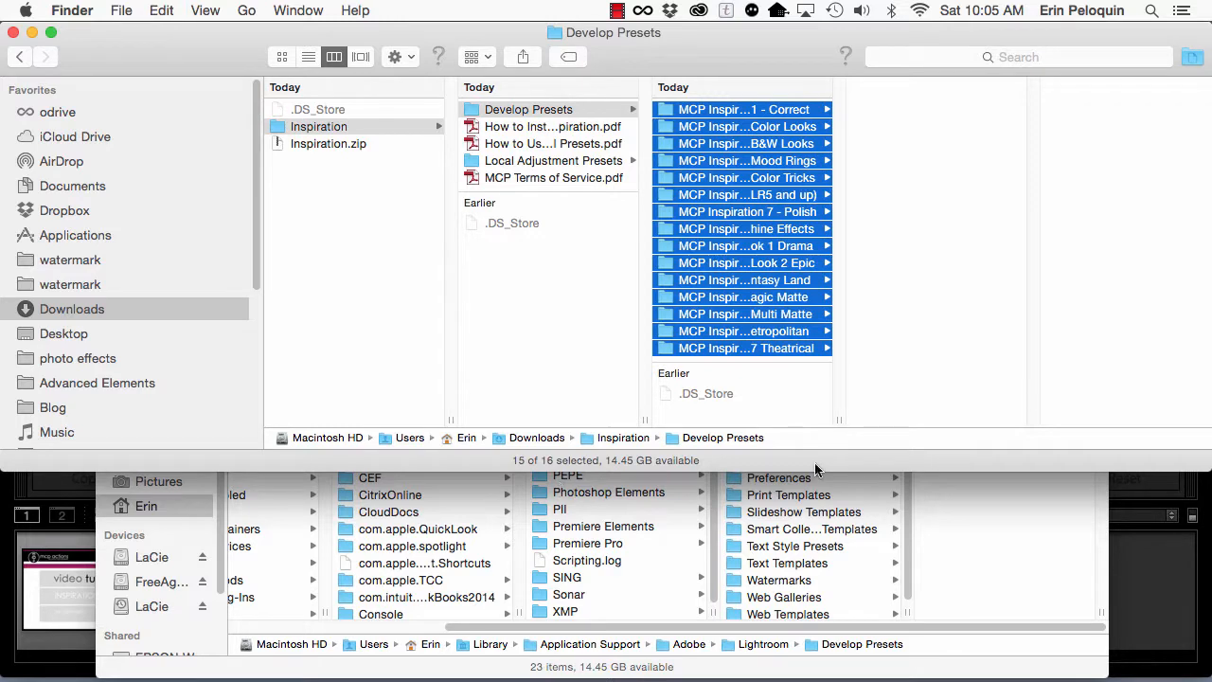
Step: Paste the copied MCP Inspiration folders into Lightroom's Develop Presets folder and check the list
{"action": "left_click", "coordinate": [1039, 538]}
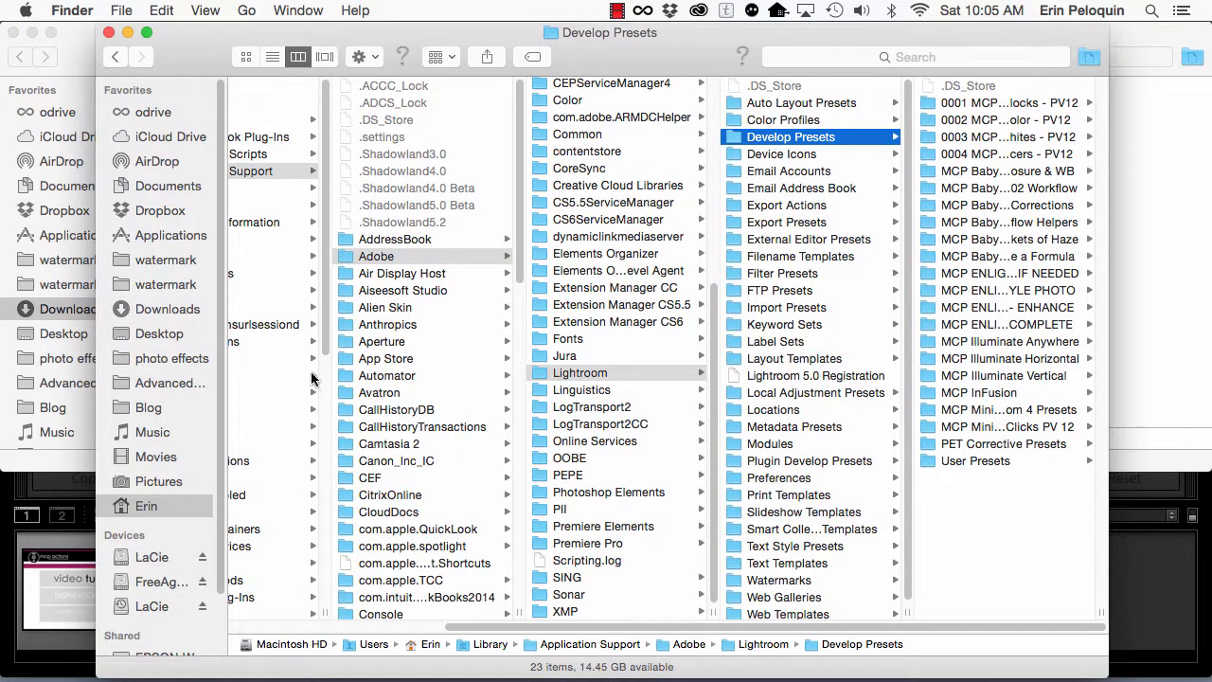
{"action": "left_click", "coordinate": [167, 10]}
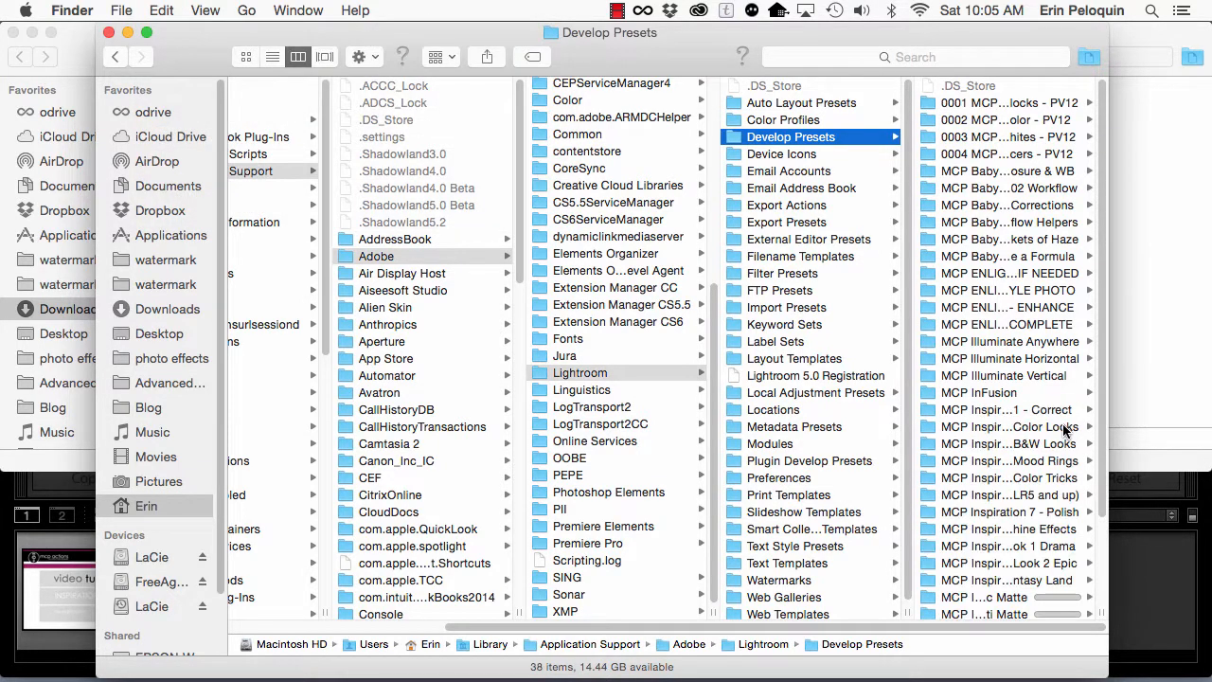
{"action": "scroll", "coordinate": [1021, 492], "scroll_direction": "down", "scroll_amount": 3}
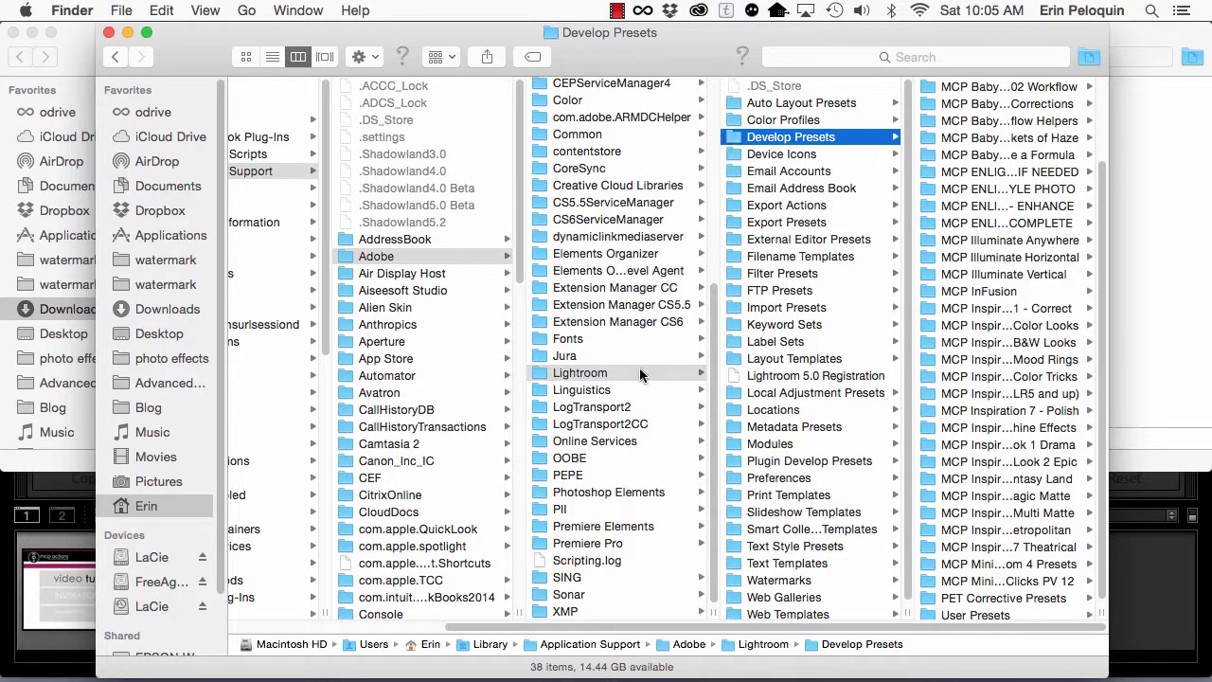
Step: Open Lightroom's Local Adjustment Presets folder and look through its existing files
{"action": "left_click", "coordinate": [766, 396]}
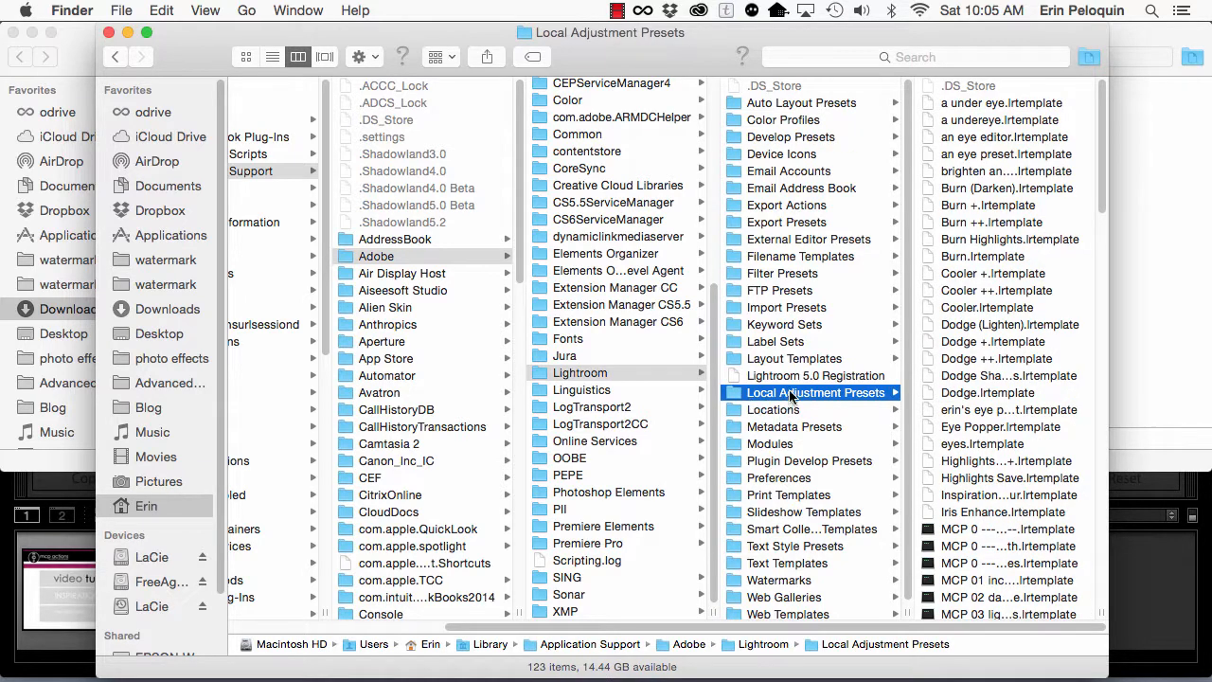
{"action": "scroll", "coordinate": [1022, 478], "scroll_direction": "down", "scroll_amount": 10}
{"action": "scroll", "coordinate": [1023, 478], "scroll_direction": "up", "scroll_amount": 10}
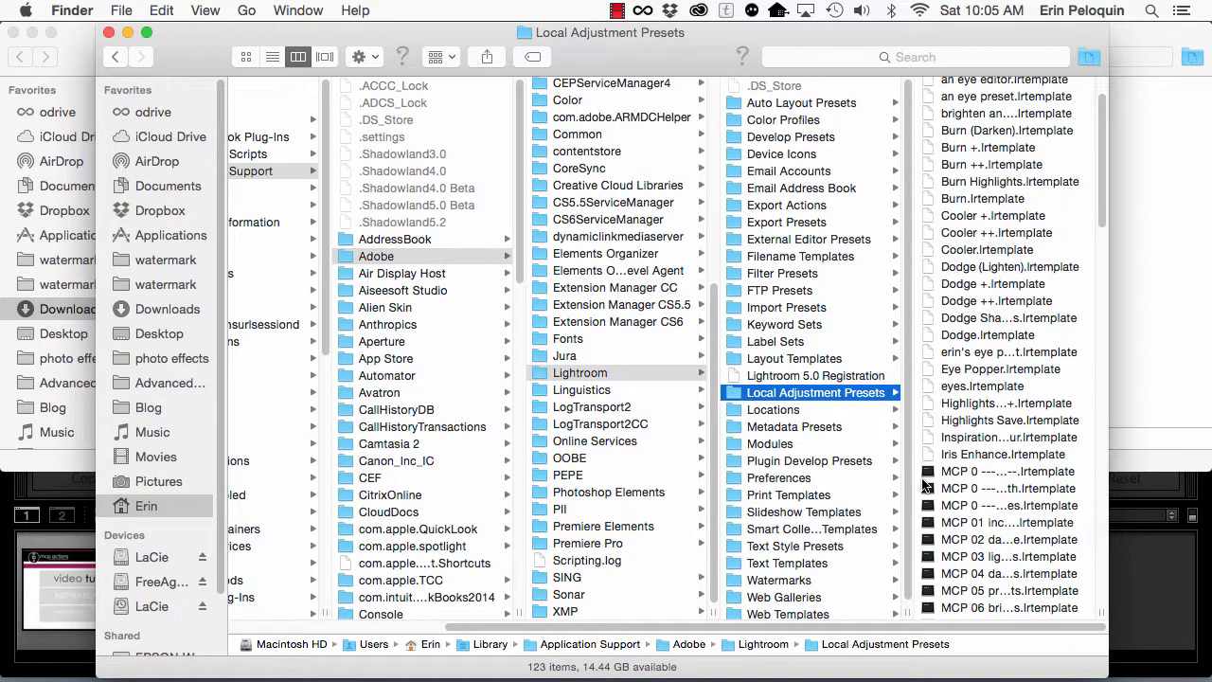
Step: Copy all the MCP Inspiration .lrtemplate files from the Local Adjustment Presets folder of the downloaded Inspiration folder
{"action": "key", "text": "super+grave"}
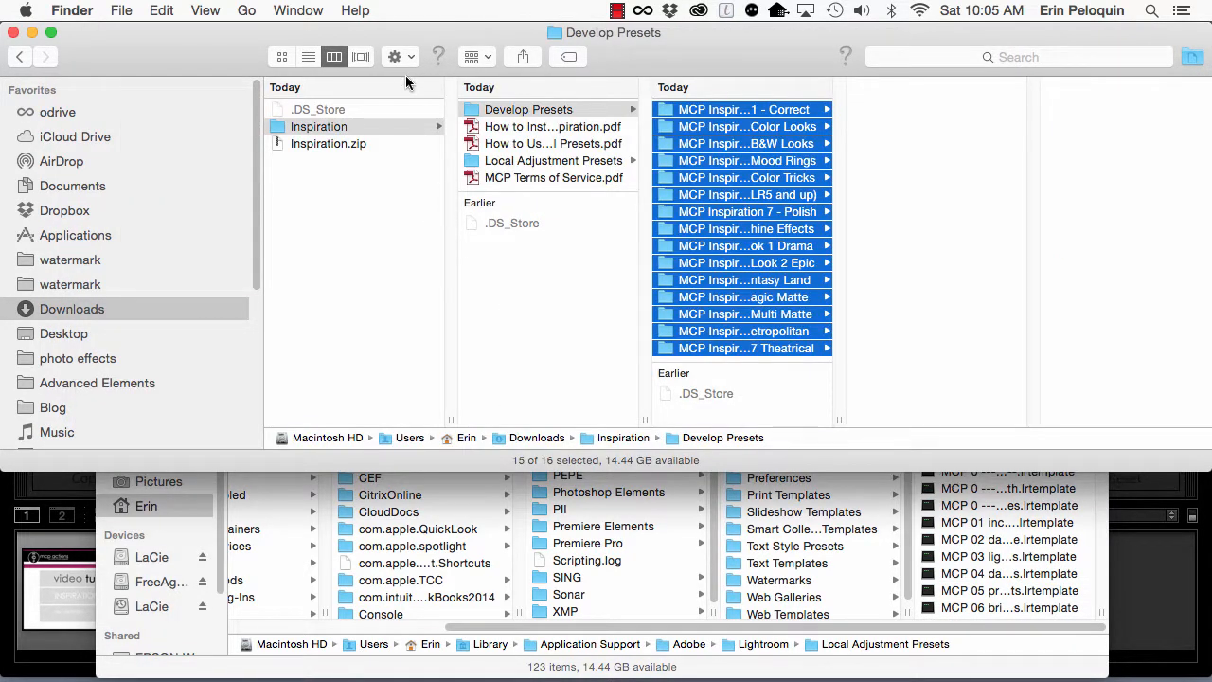
{"action": "left_click", "coordinate": [493, 163]}
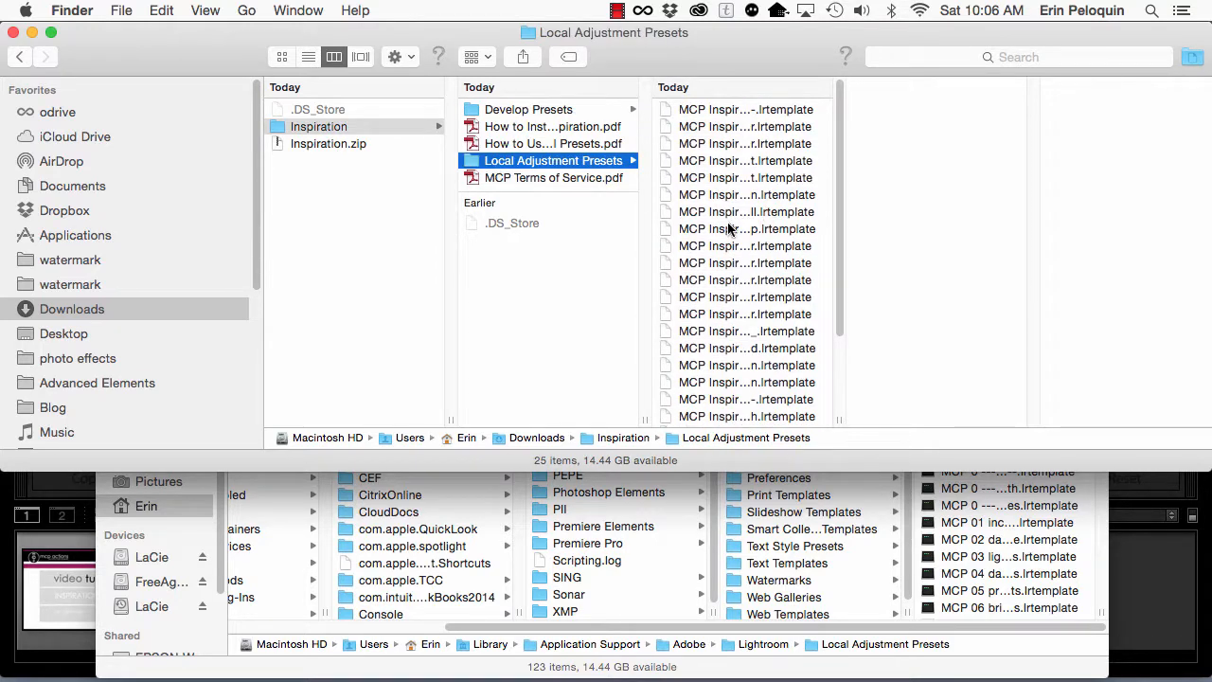
{"action": "scroll", "coordinate": [712, 293], "scroll_direction": "down", "scroll_amount": 3}
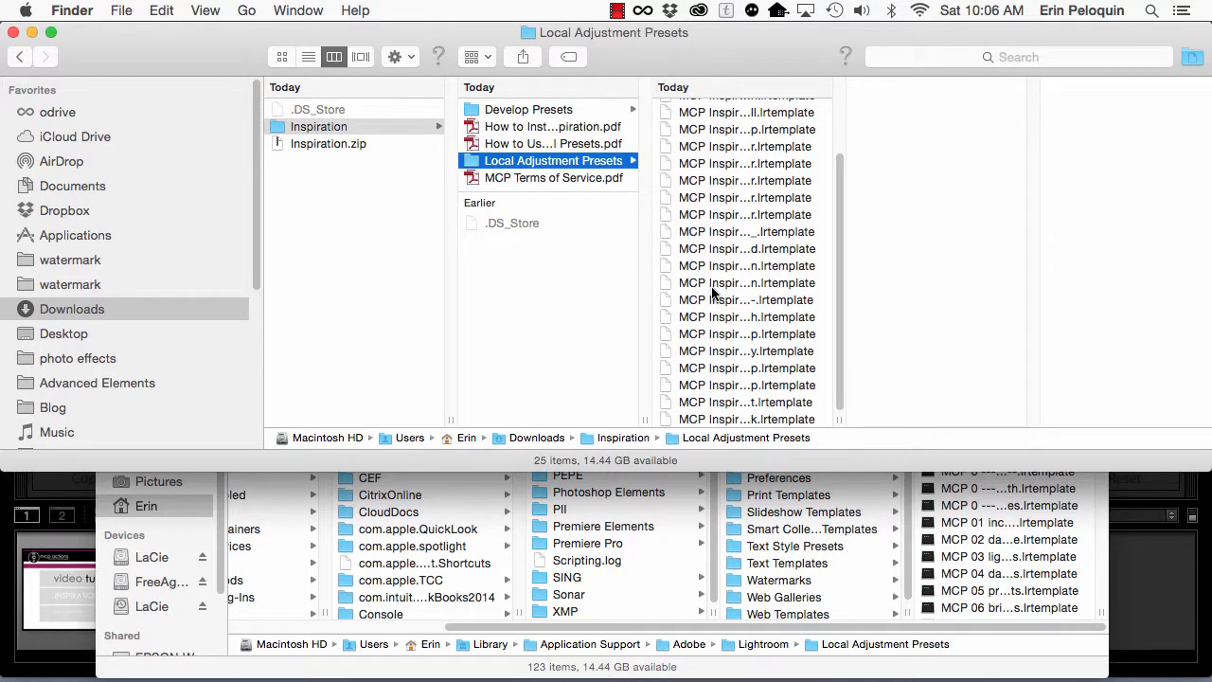
{"action": "scroll", "coordinate": [712, 294], "scroll_direction": "up", "scroll_amount": 3}
{"action": "left_click", "coordinate": [736, 111]}
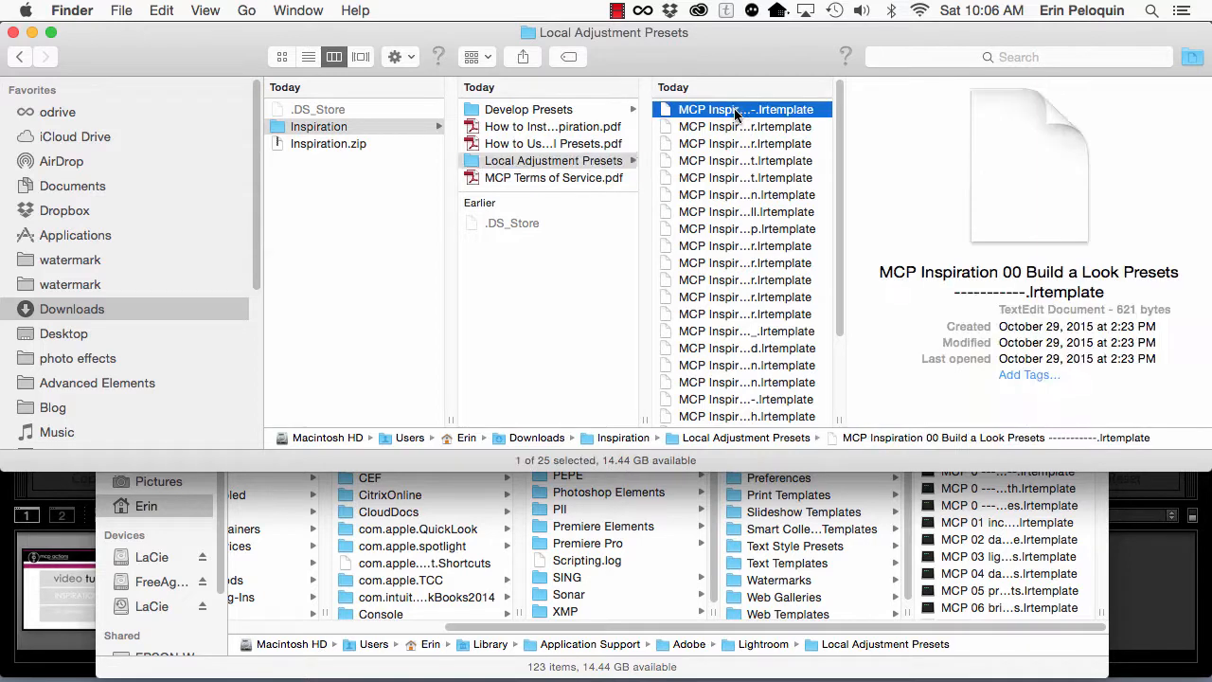
{"action": "scroll", "coordinate": [736, 388], "scroll_direction": "down", "scroll_amount": 3}
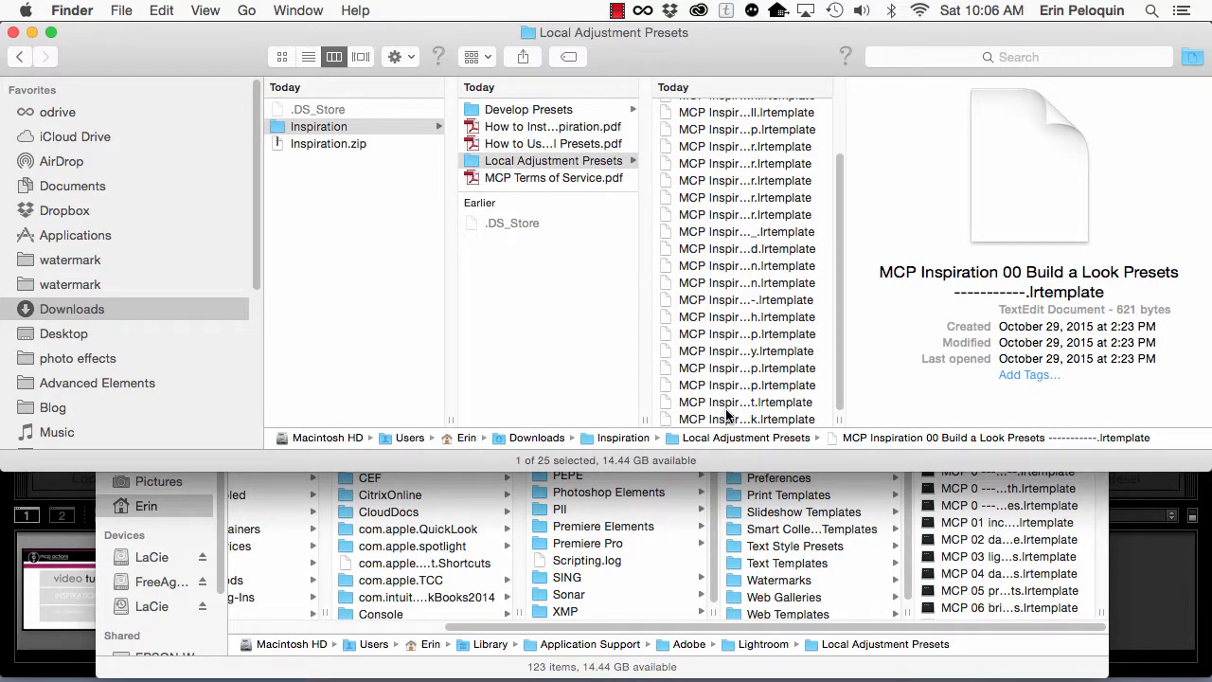
{"action": "left_click", "coordinate": [721, 420], "text": "shift"}
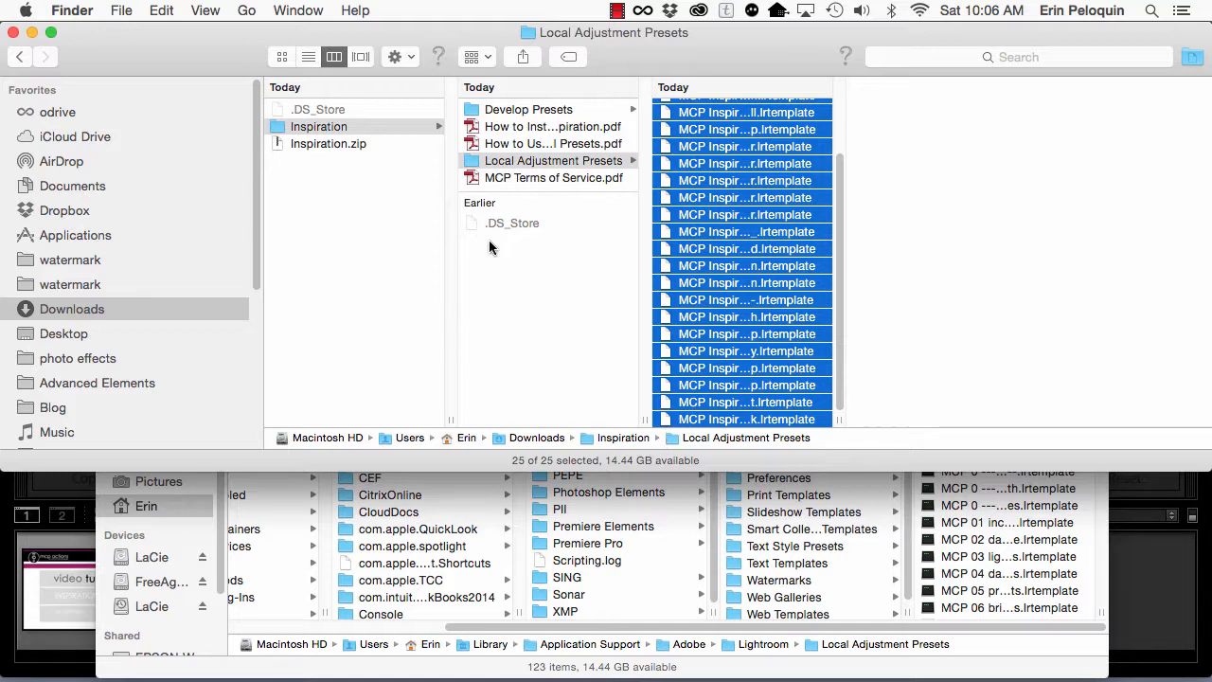
{"action": "left_click", "coordinate": [158, 7]}
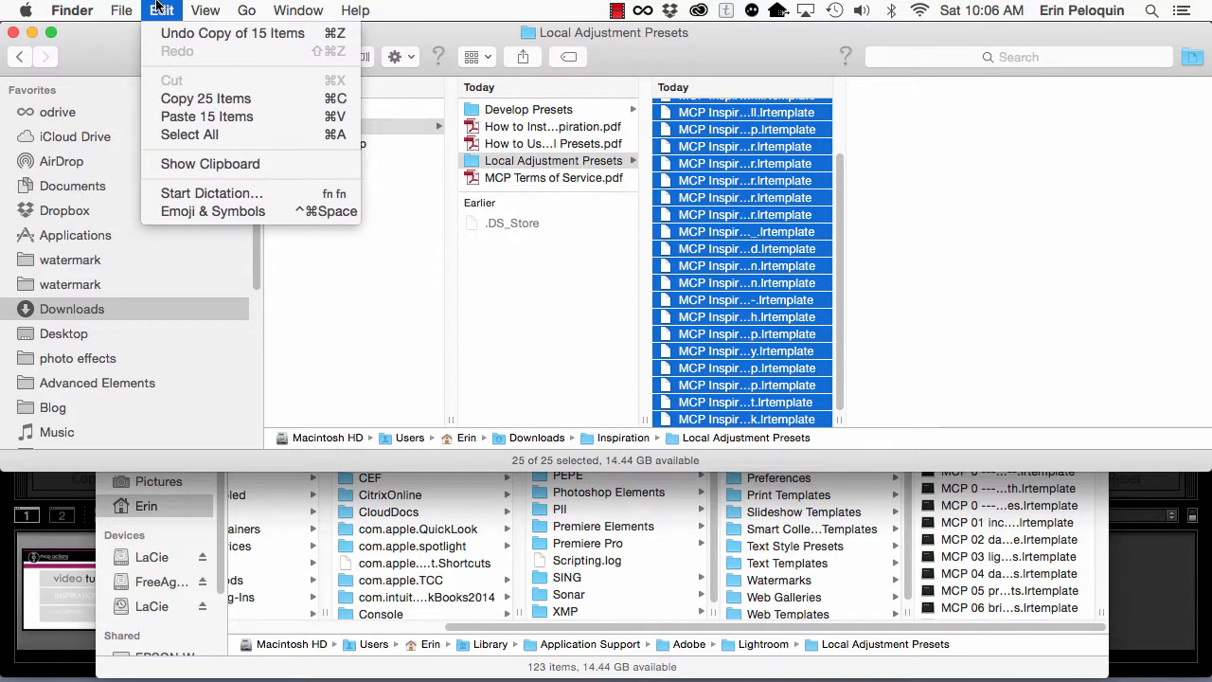
{"action": "left_click", "coordinate": [179, 98]}
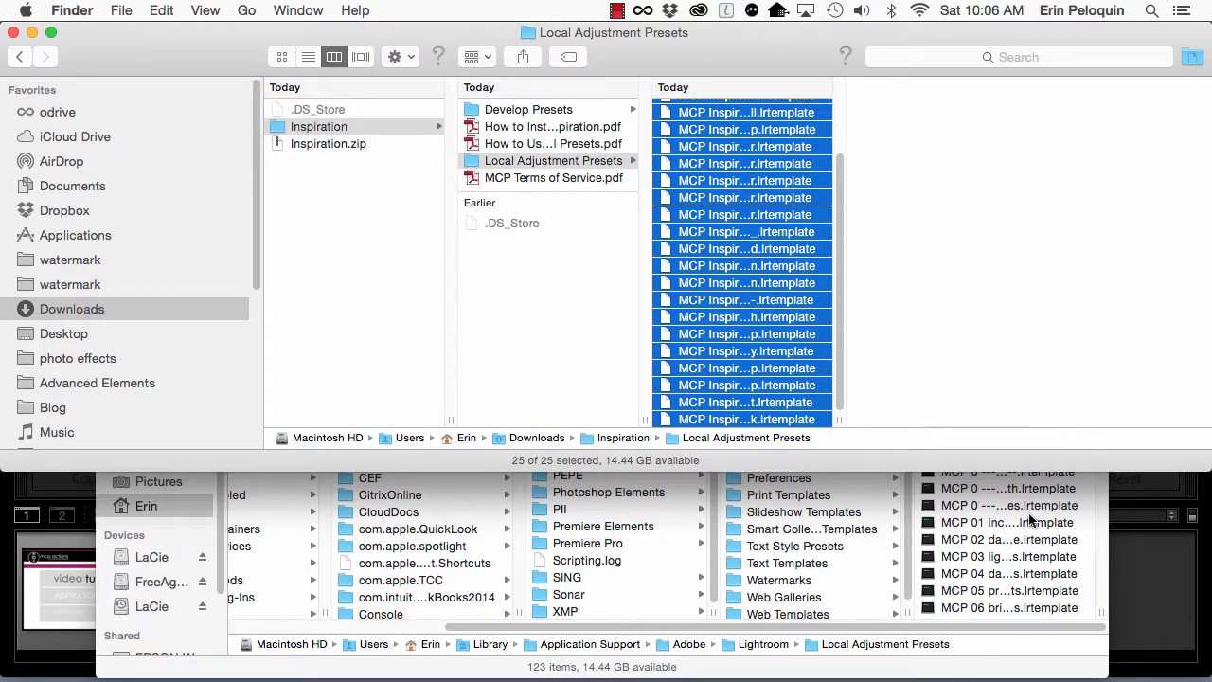
Step: Paste the copied MCP Inspiration .lrtemplate files into Lightroom's Local Adjustment Presets folder
{"action": "left_click", "coordinate": [1002, 642]}
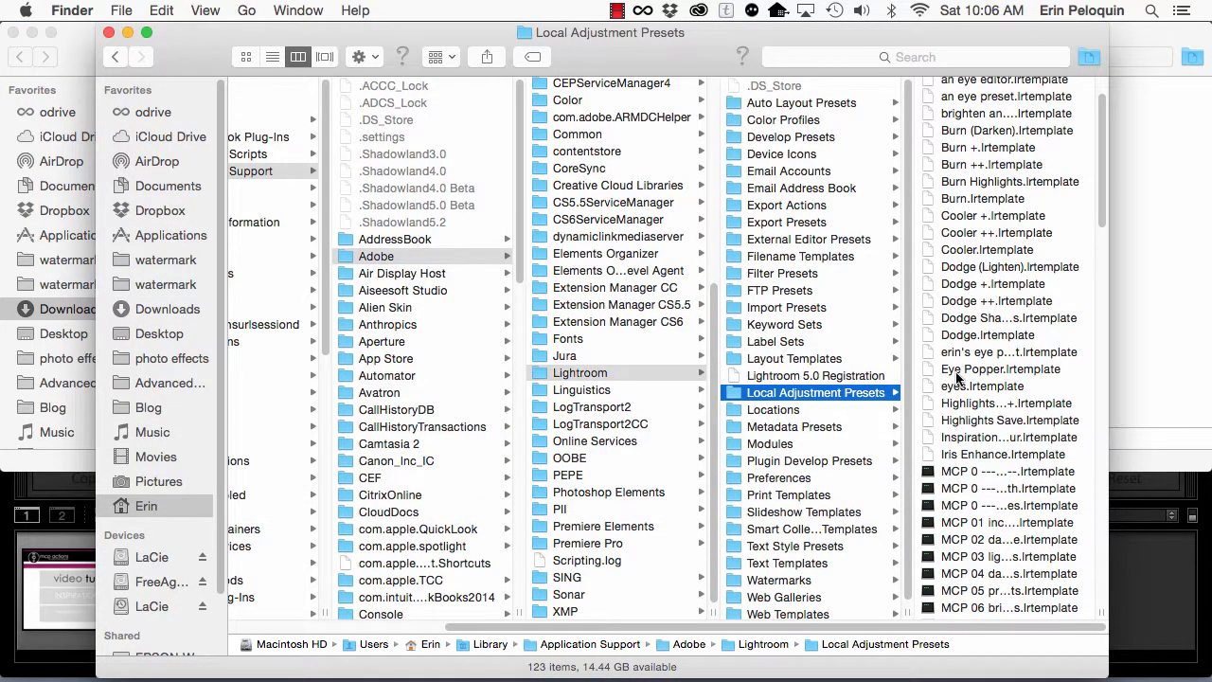
{"action": "left_click", "coordinate": [166, 10]}
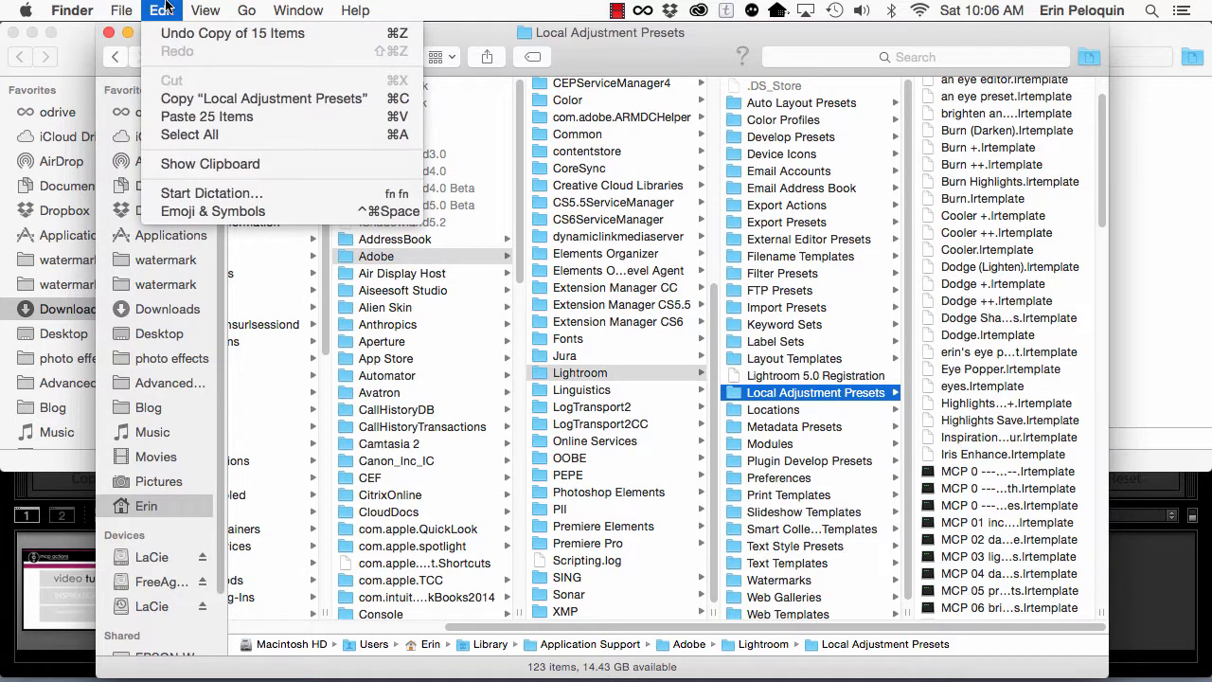
{"action": "left_click", "coordinate": [169, 116]}
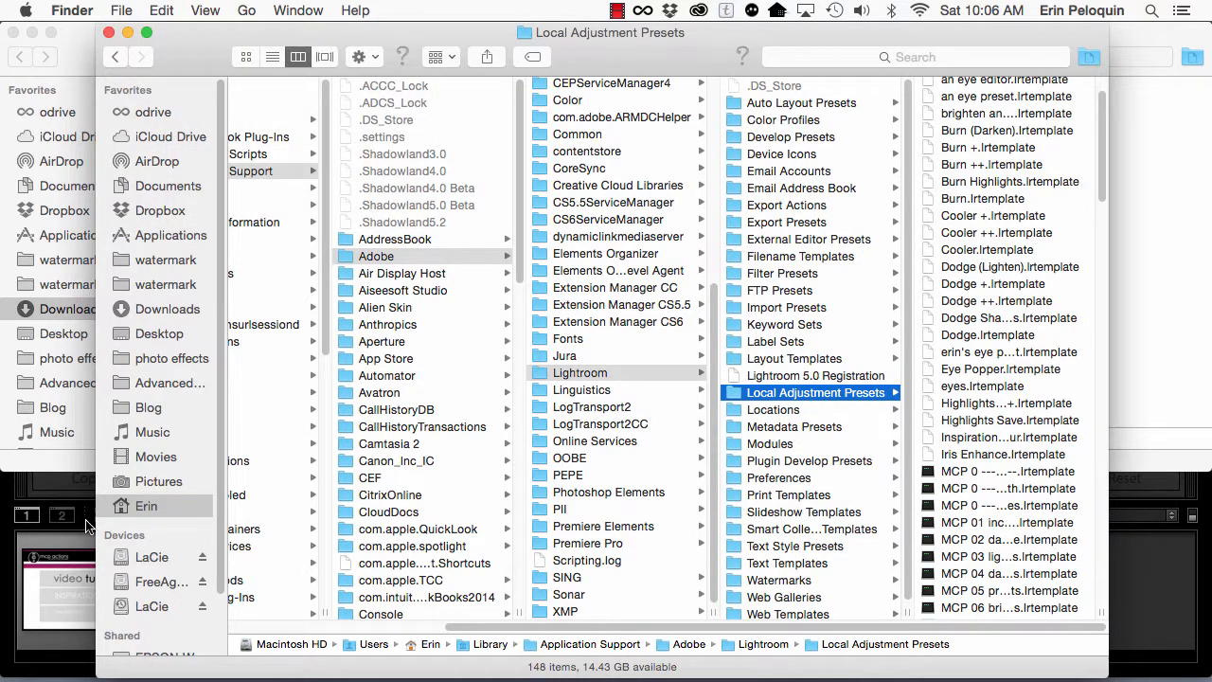
Step: Switch to Lightroom, close its Preferences and quit the program, skipping the catalog backup this time
{"action": "left_click", "coordinate": [76, 499]}
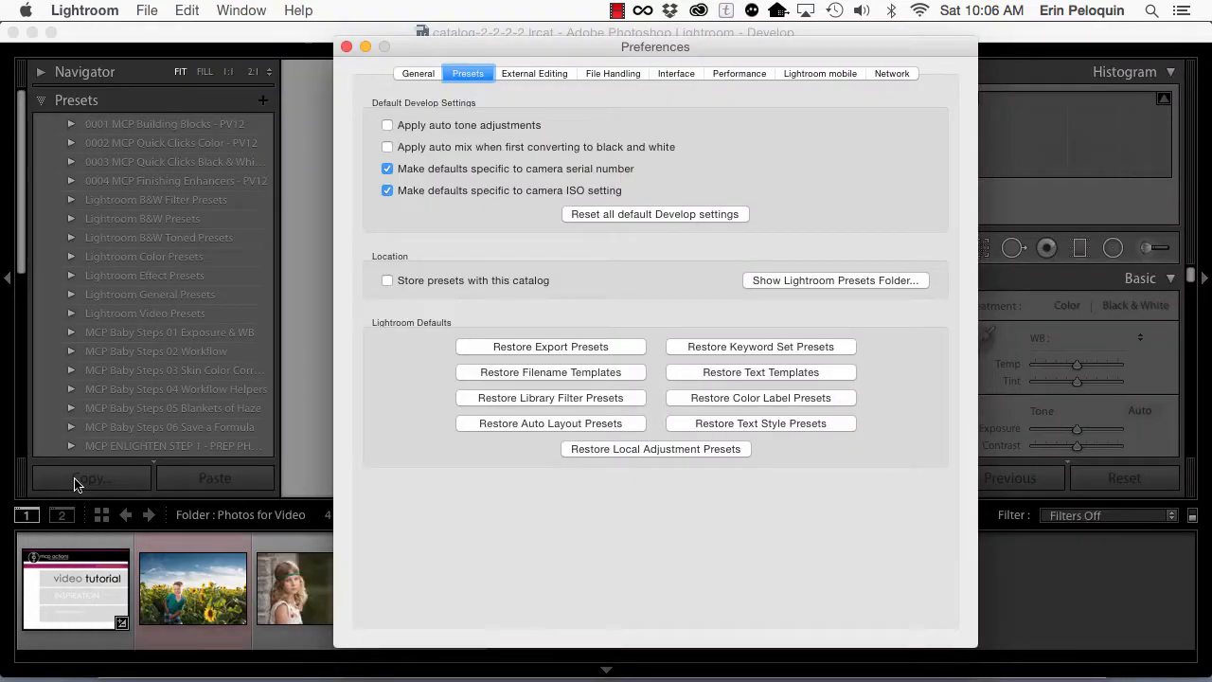
{"action": "left_click", "coordinate": [347, 47]}
{"action": "left_click", "coordinate": [98, 11]}
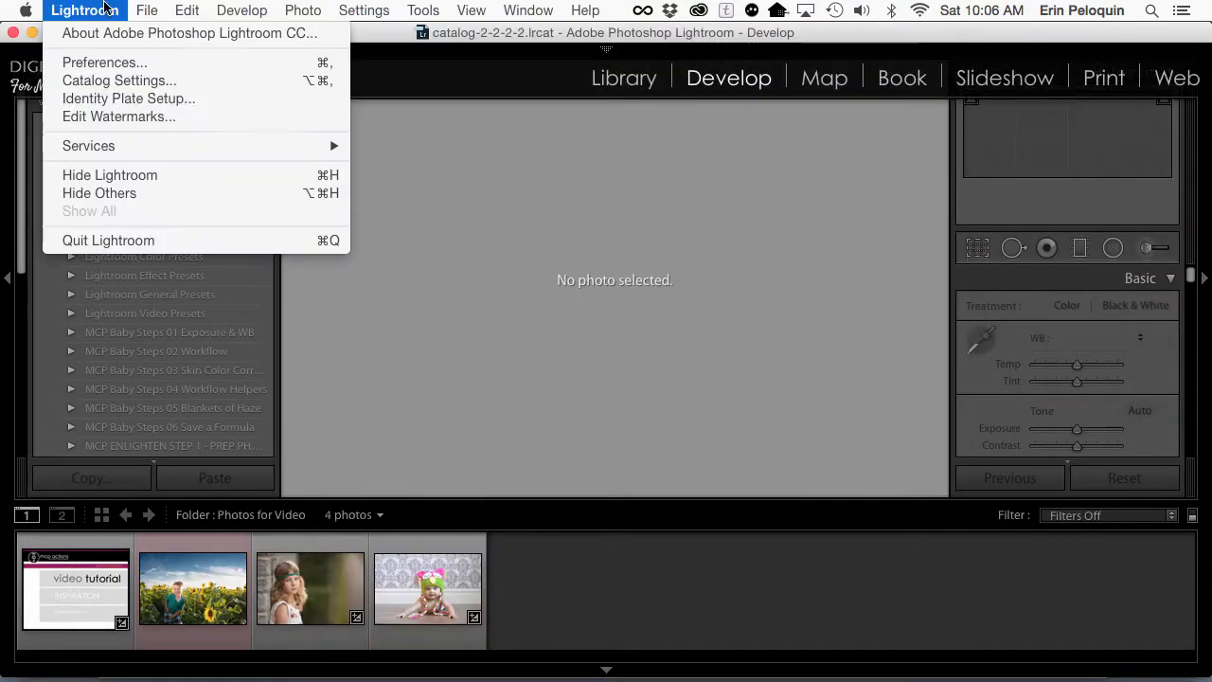
{"action": "left_click", "coordinate": [108, 241]}
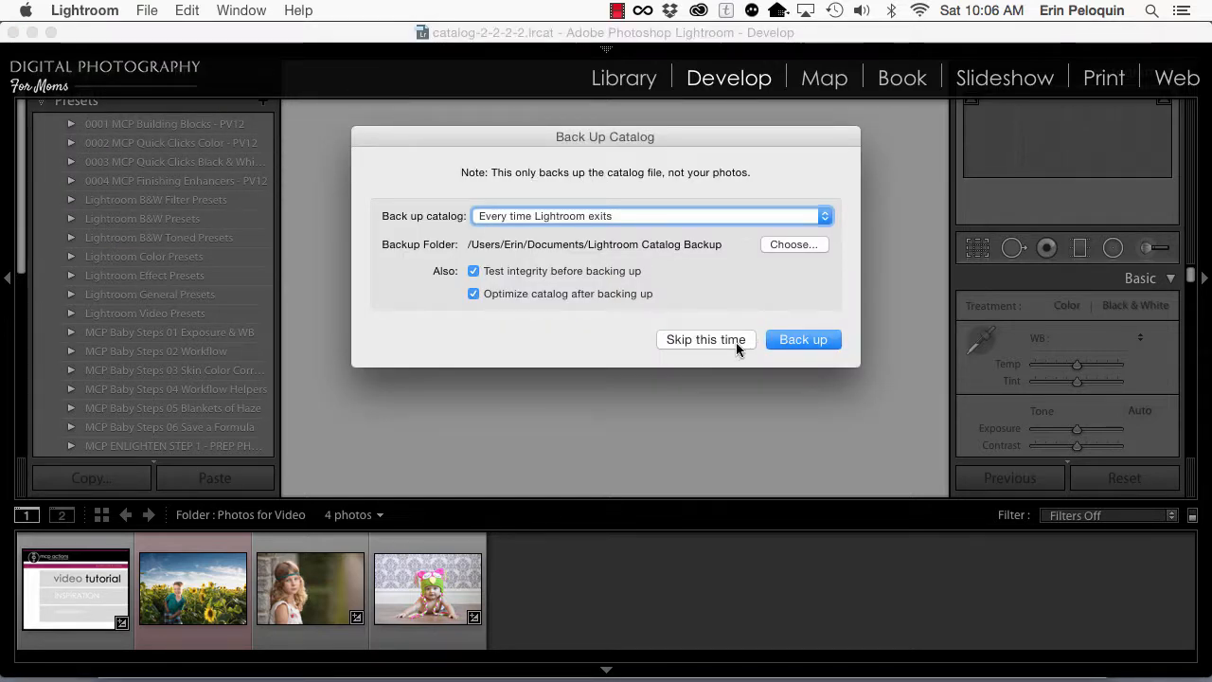
{"action": "left_click", "coordinate": [736, 340]}
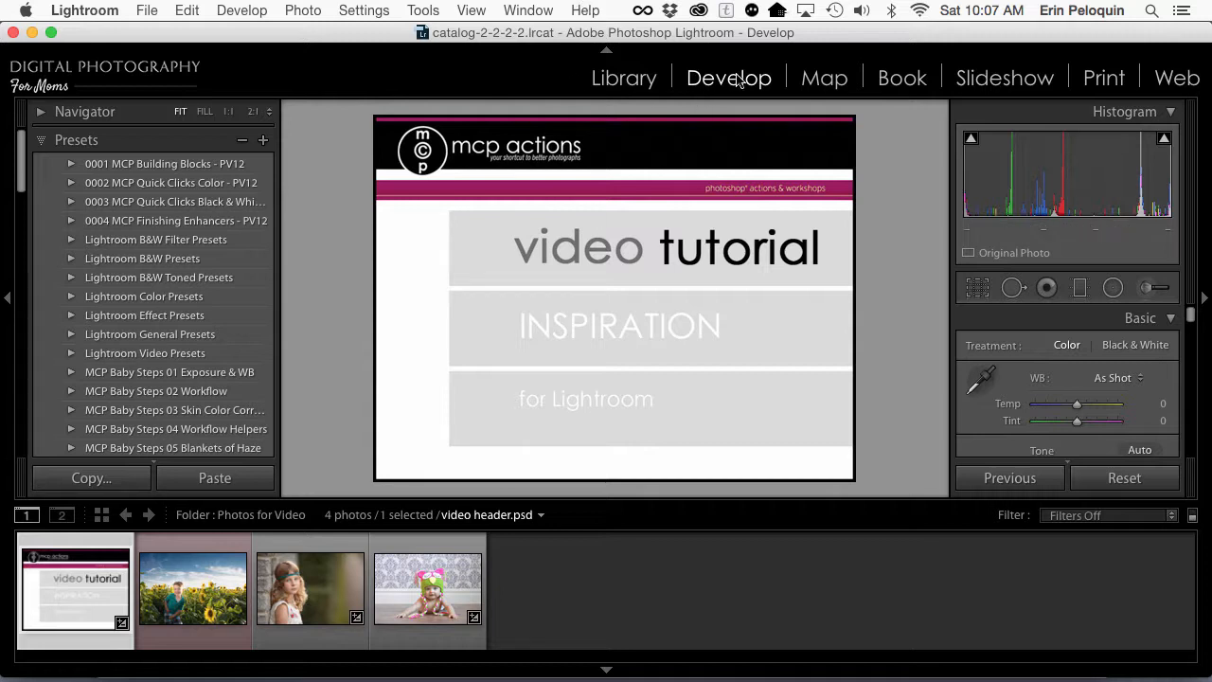
Step: Locate the MCP Inspiration folders in the Develop presets list and collapse the MCP Inspiration 7 - Polish folder
{"action": "left_click", "coordinate": [71, 143]}
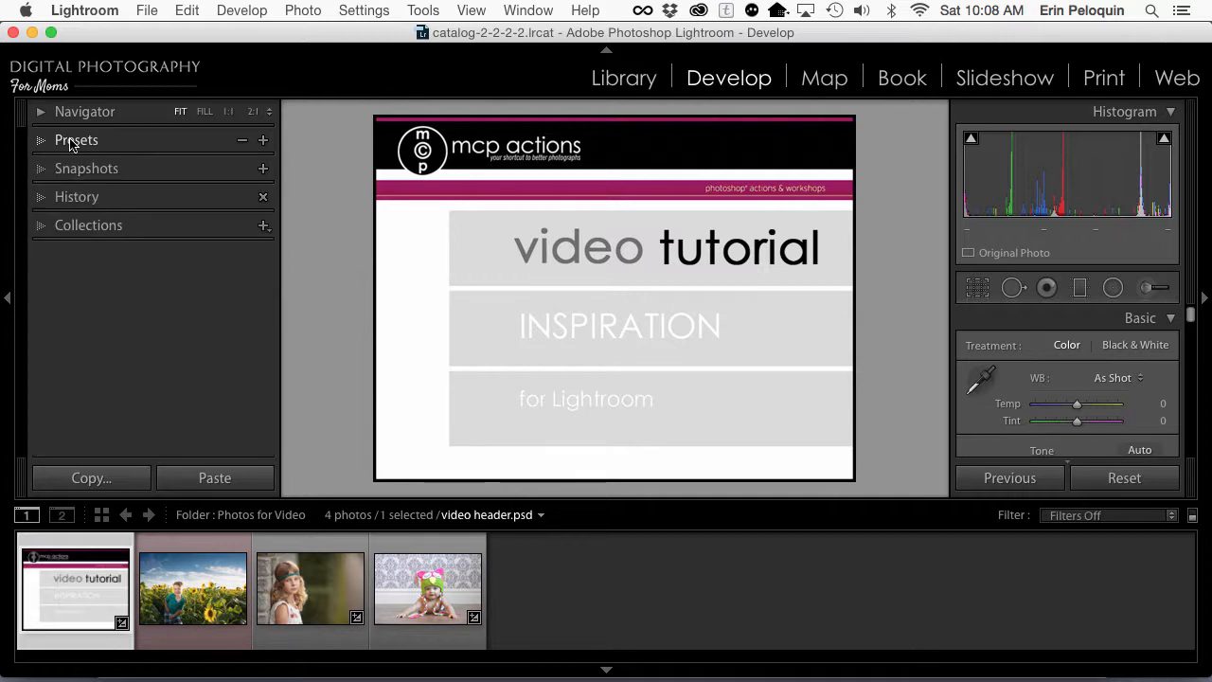
{"action": "left_click", "coordinate": [71, 143]}
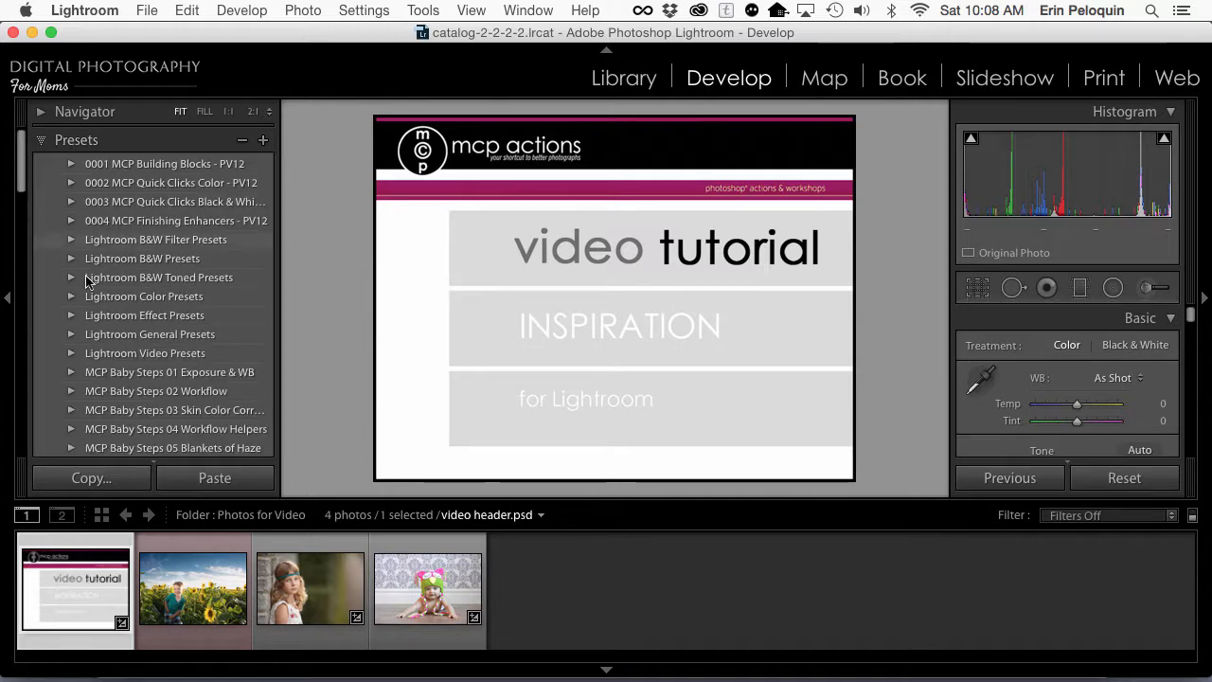
{"action": "scroll", "coordinate": [134, 332], "scroll_direction": "down", "scroll_amount": 10}
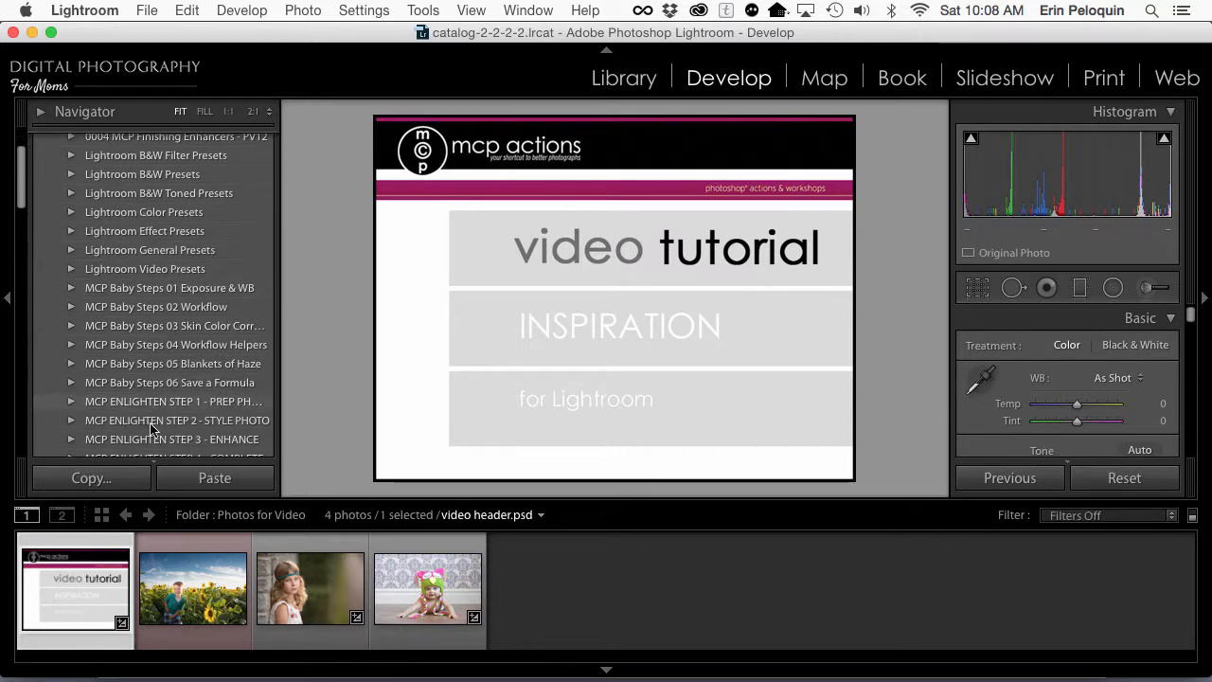
{"action": "left_click", "coordinate": [149, 422]}
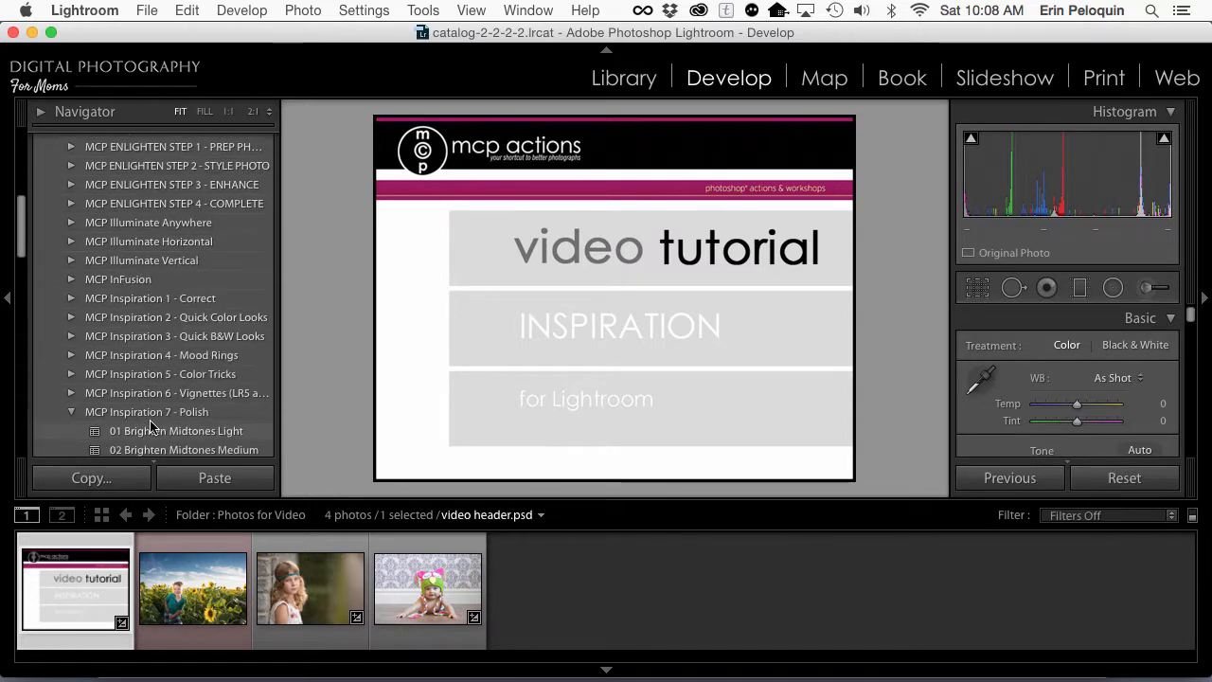
{"action": "left_click", "coordinate": [74, 413]}
{"action": "scroll", "coordinate": [76, 416], "scroll_direction": "down", "scroll_amount": 1}
{"action": "scroll", "coordinate": [76, 419], "scroll_direction": "down", "scroll_amount": 3}
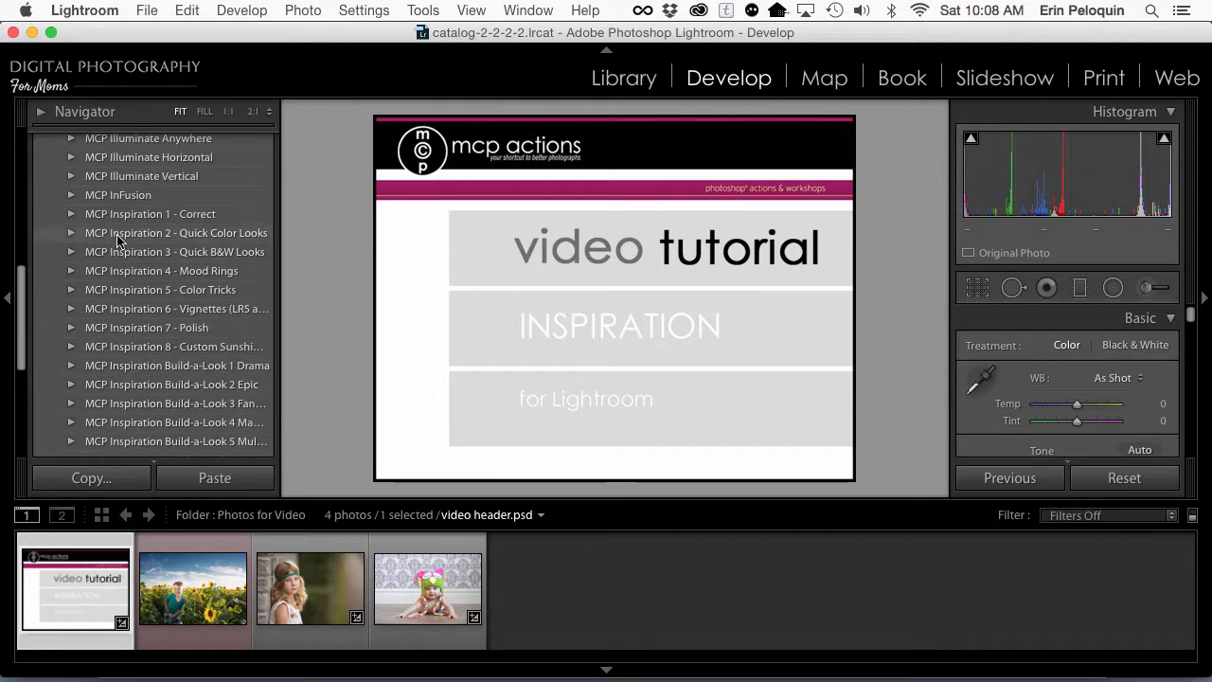
Step: Review the installed folders from MCP Inspiration 1 - Correct through Build-a-Look 7 and peek inside the Correct folder
{"action": "left_click", "coordinate": [129, 216]}
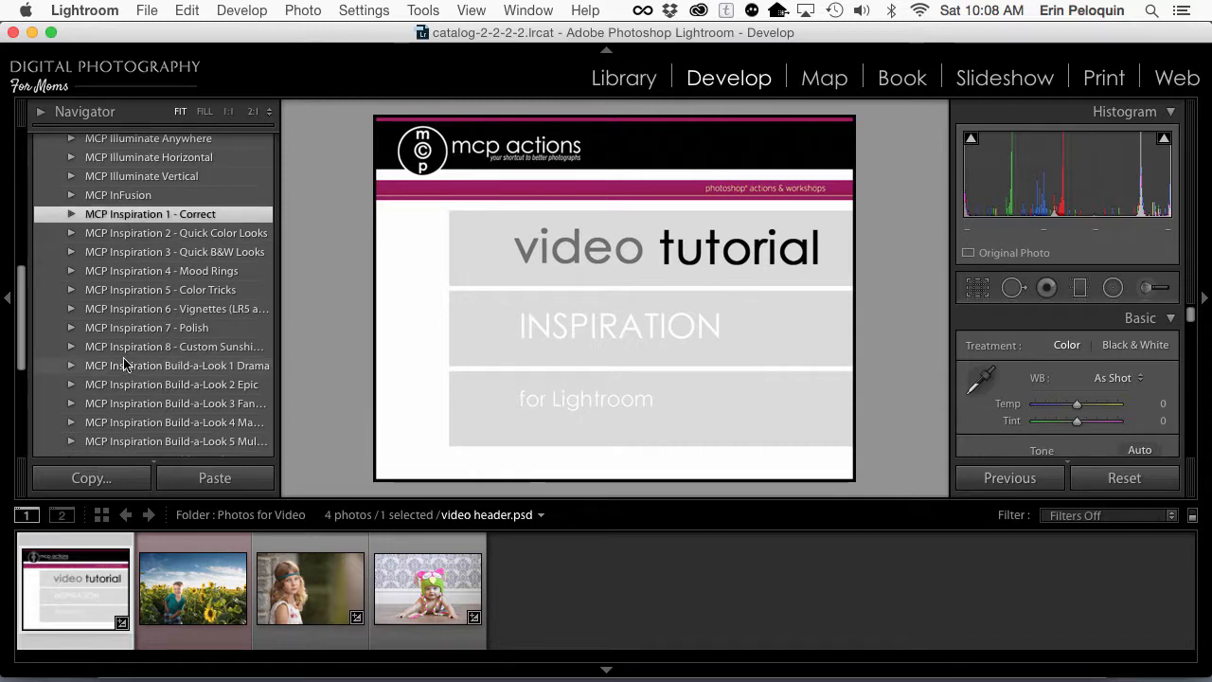
{"action": "scroll", "coordinate": [124, 377], "scroll_direction": "down", "scroll_amount": 5}
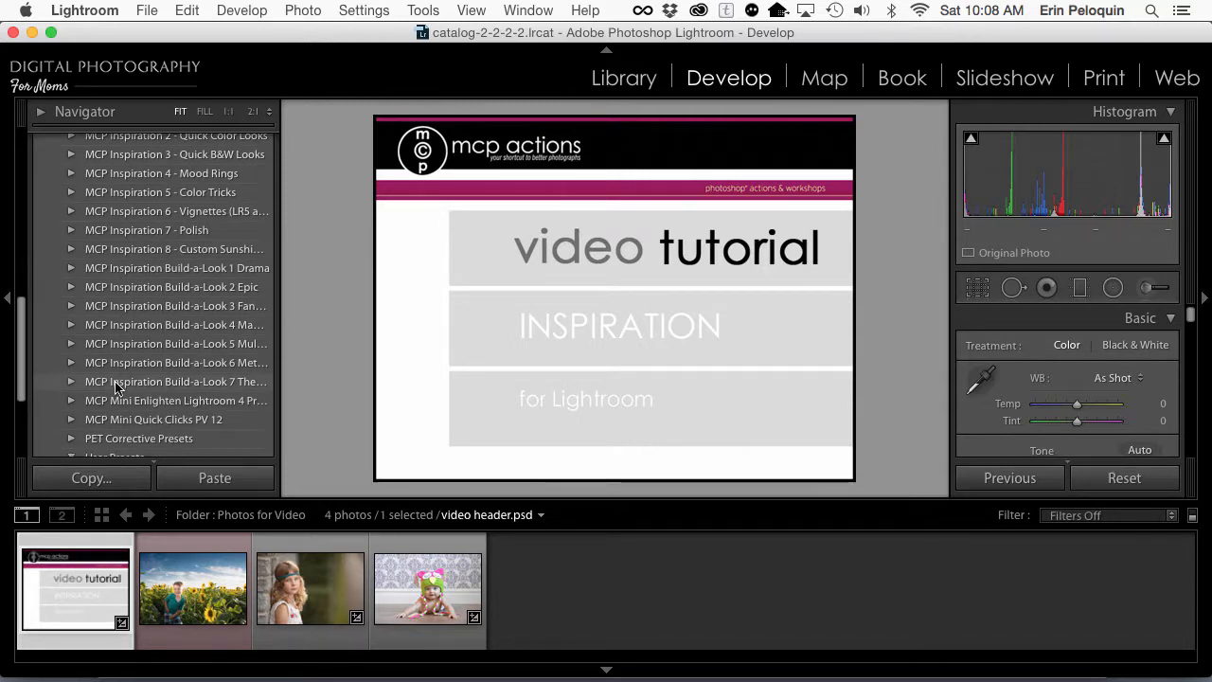
{"action": "scroll", "coordinate": [116, 387], "scroll_direction": "up", "scroll_amount": 3}
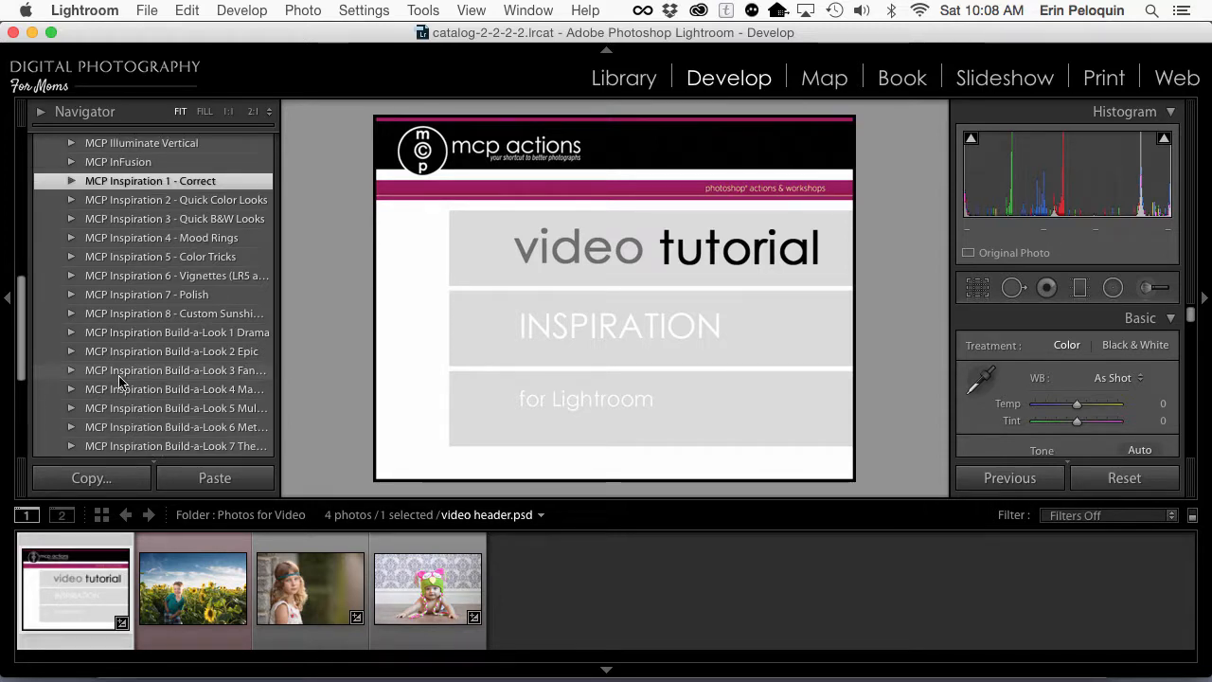
{"action": "left_click", "coordinate": [72, 182]}
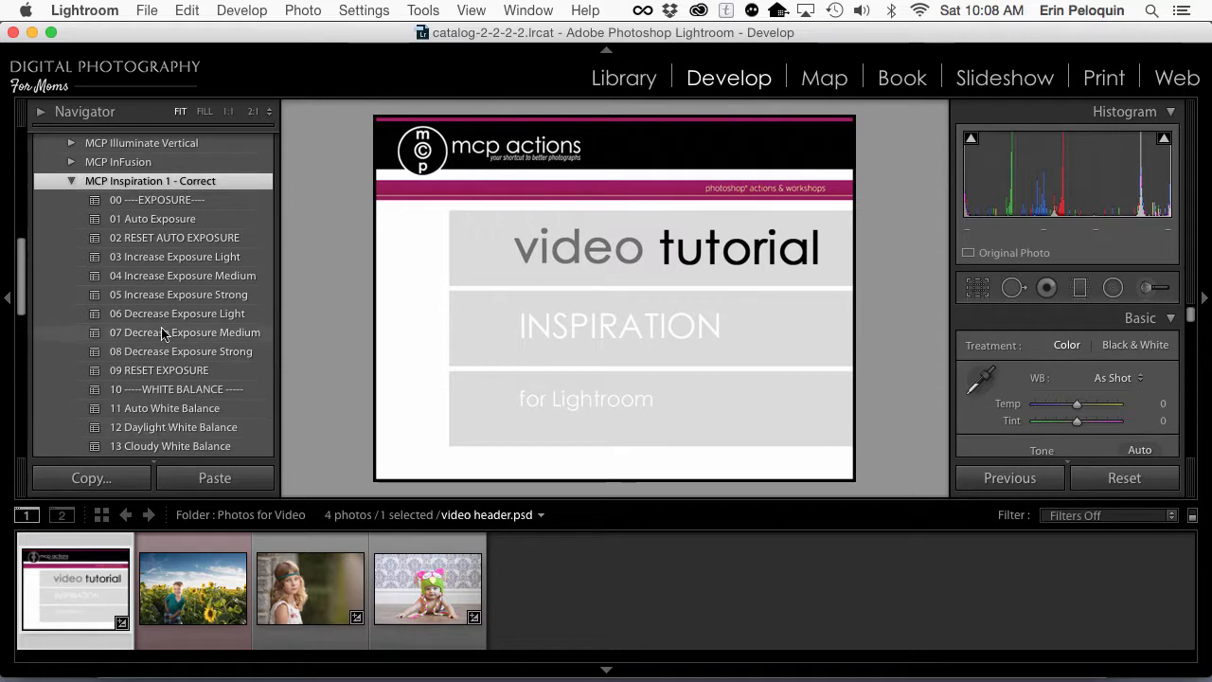
{"action": "left_click", "coordinate": [71, 181]}
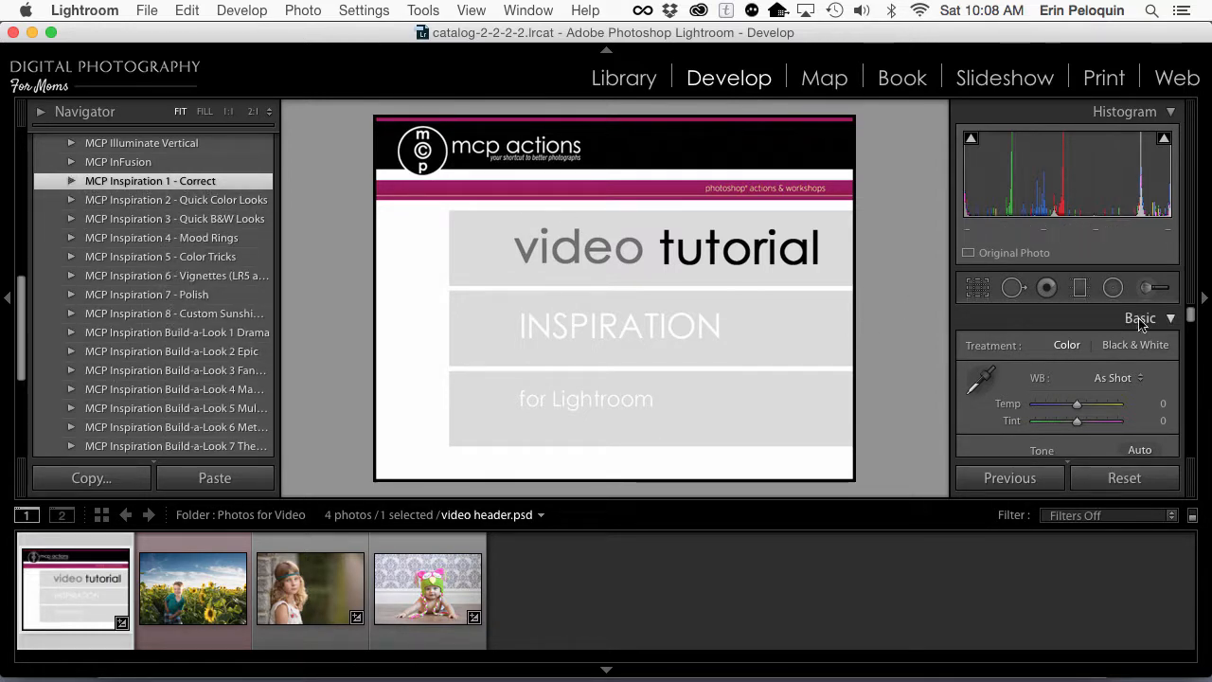
Step: Look through the Adjustment Brush's effect list for the installed MCP local adjustment presets and close the brush
{"action": "left_click", "coordinate": [1146, 288]}
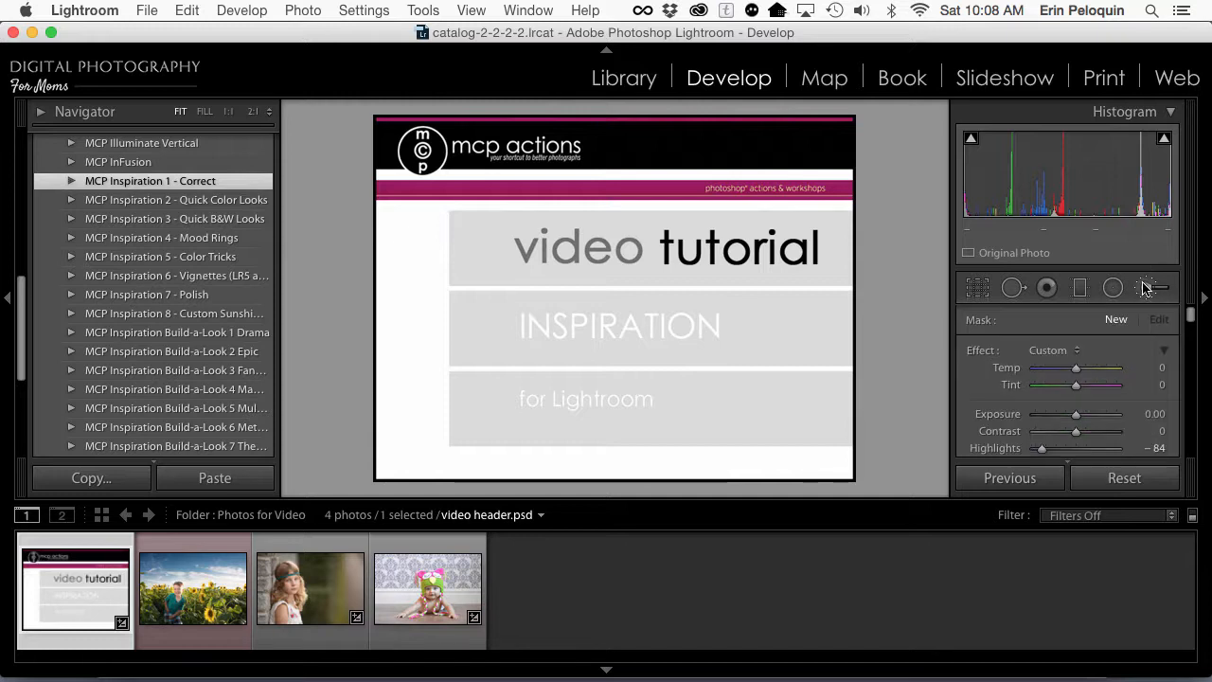
{"action": "left_click", "coordinate": [1053, 352]}
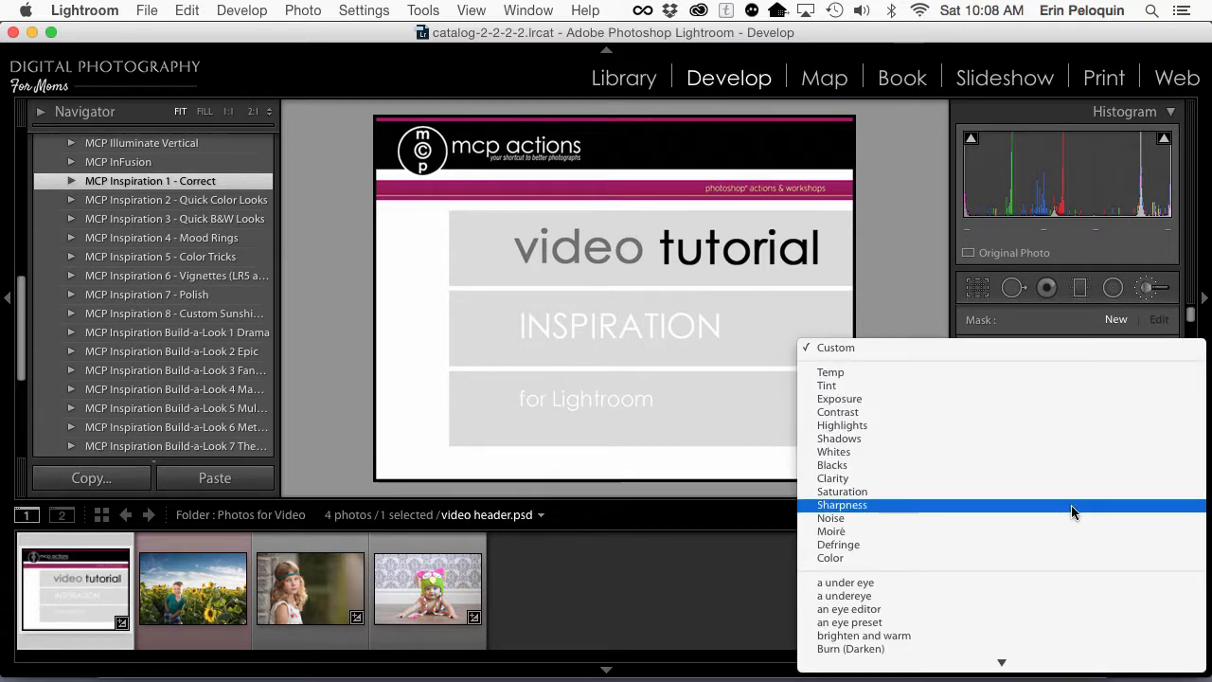
{"action": "scroll", "coordinate": [1071, 519], "scroll_direction": "down", "scroll_amount": 5}
{"action": "scroll", "coordinate": [1071, 519], "scroll_direction": "down", "scroll_amount": 15}
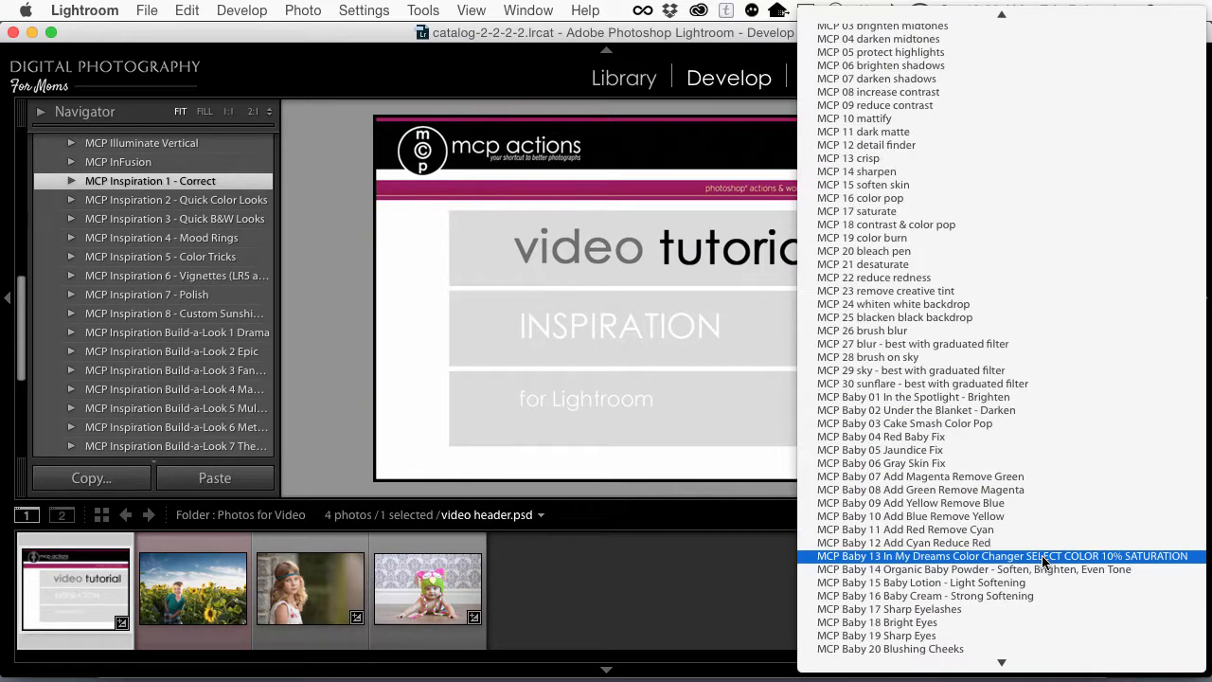
{"action": "scroll", "coordinate": [1042, 555], "scroll_direction": "down", "scroll_amount": 6}
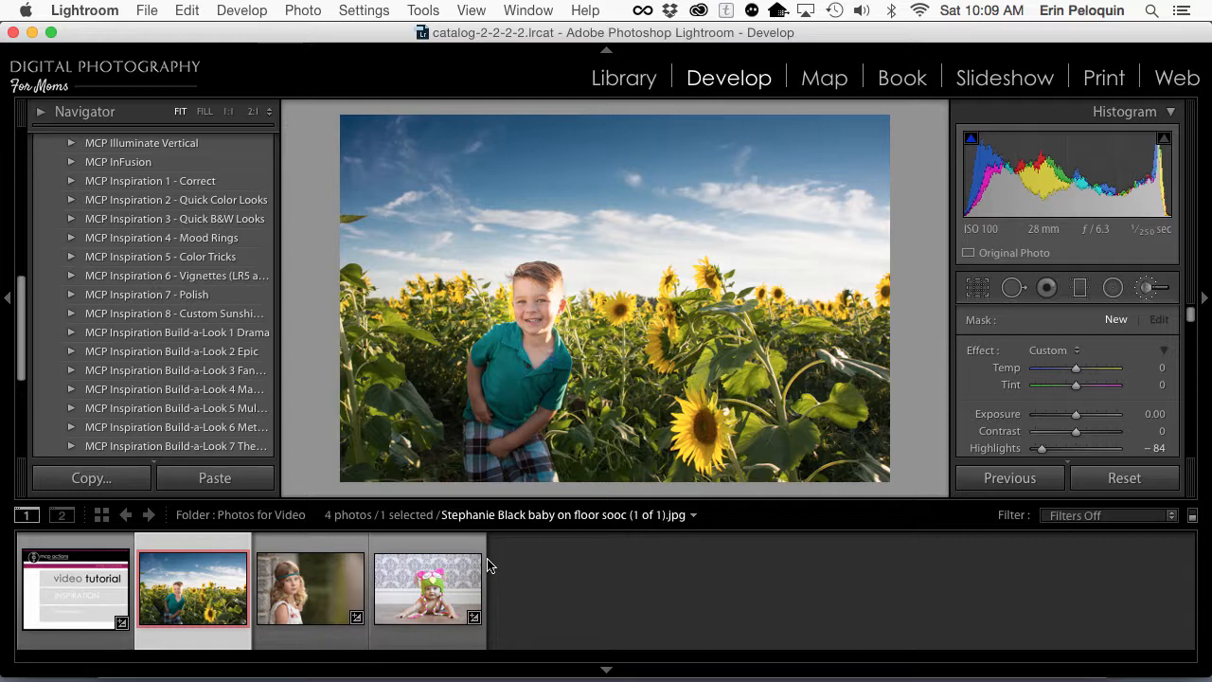
{"action": "key", "text": "k"}
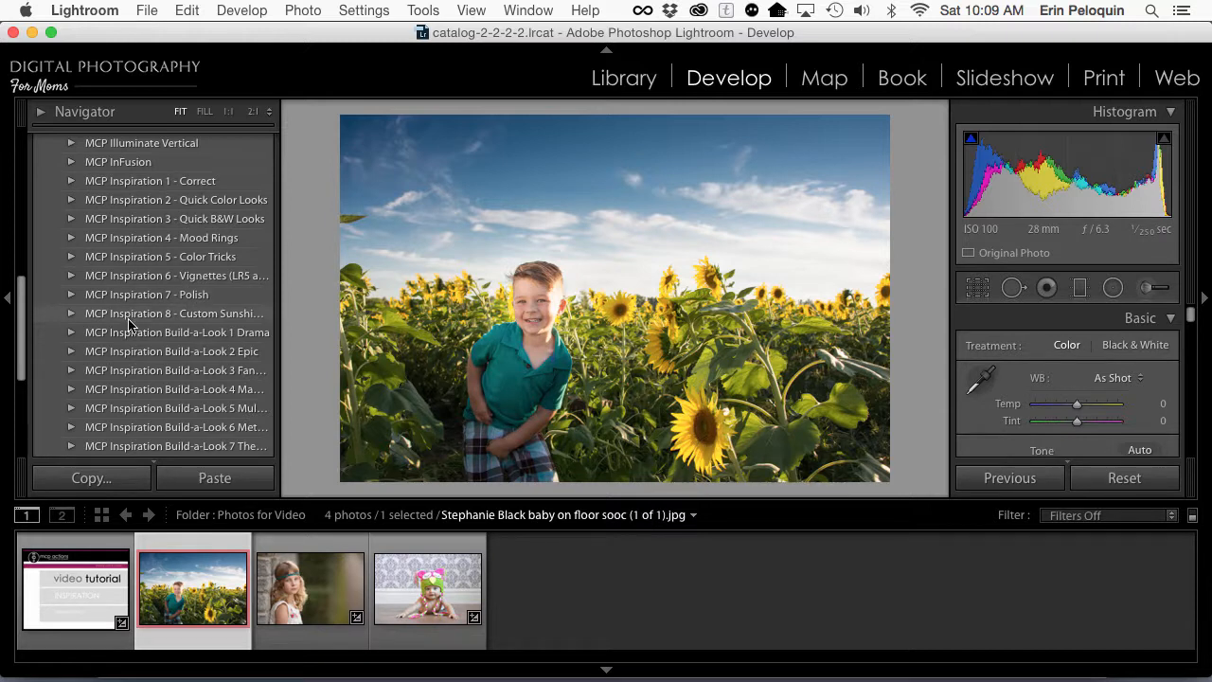
Step: With the sunflower photo open, view the exposure and white balance presets in MCP Inspiration 1 - Correct and collapse the folder
{"action": "left_click", "coordinate": [70, 181]}
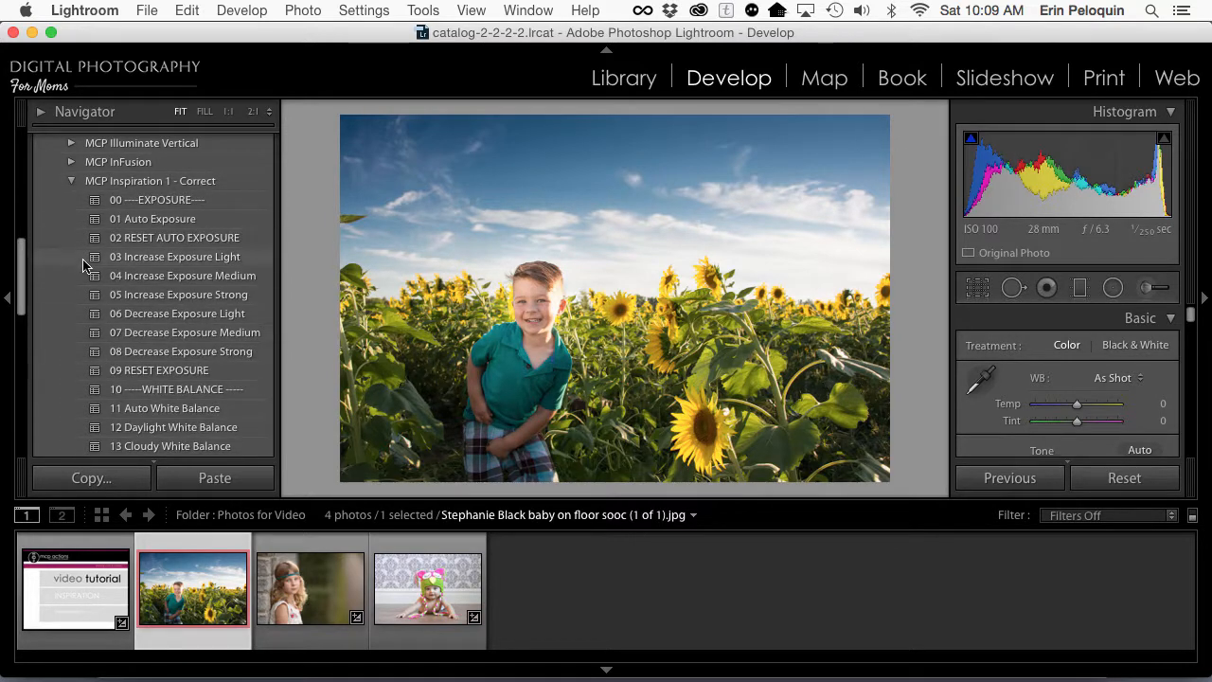
{"action": "left_click", "coordinate": [79, 185]}
{"action": "left_click", "coordinate": [73, 184]}
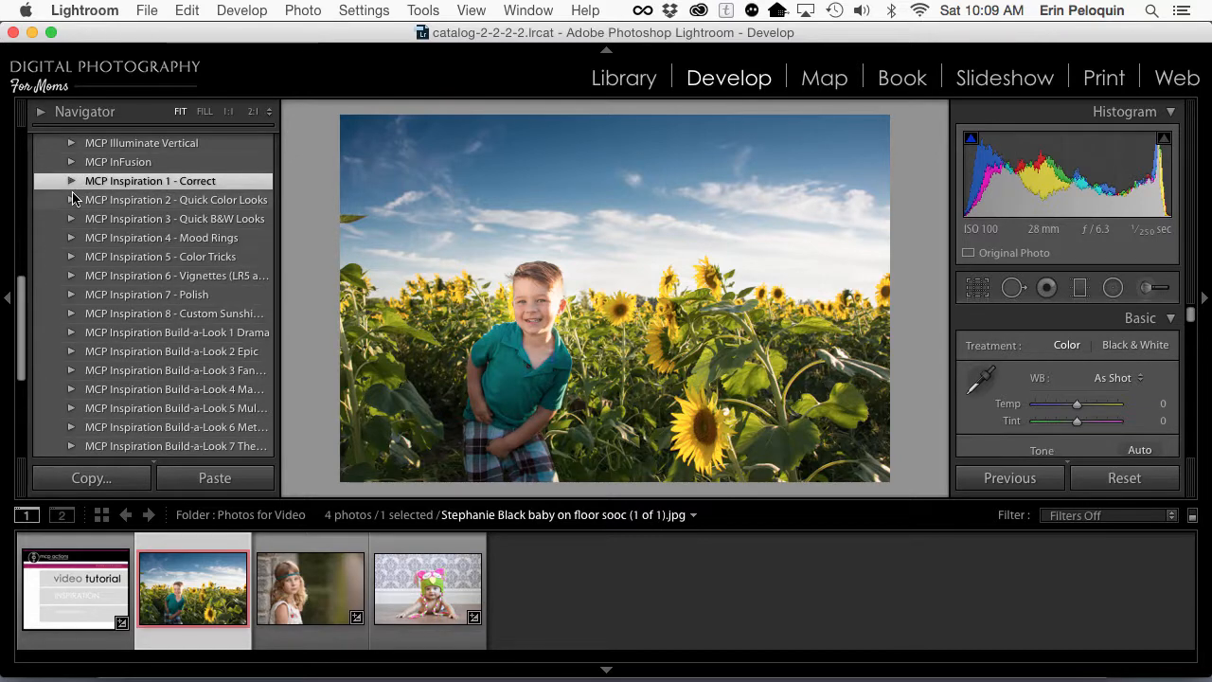
Step: Browse the color bases and color looks in MCP Inspiration 2 - Quick Color Looks and collapse the folder
{"action": "left_click", "coordinate": [73, 201]}
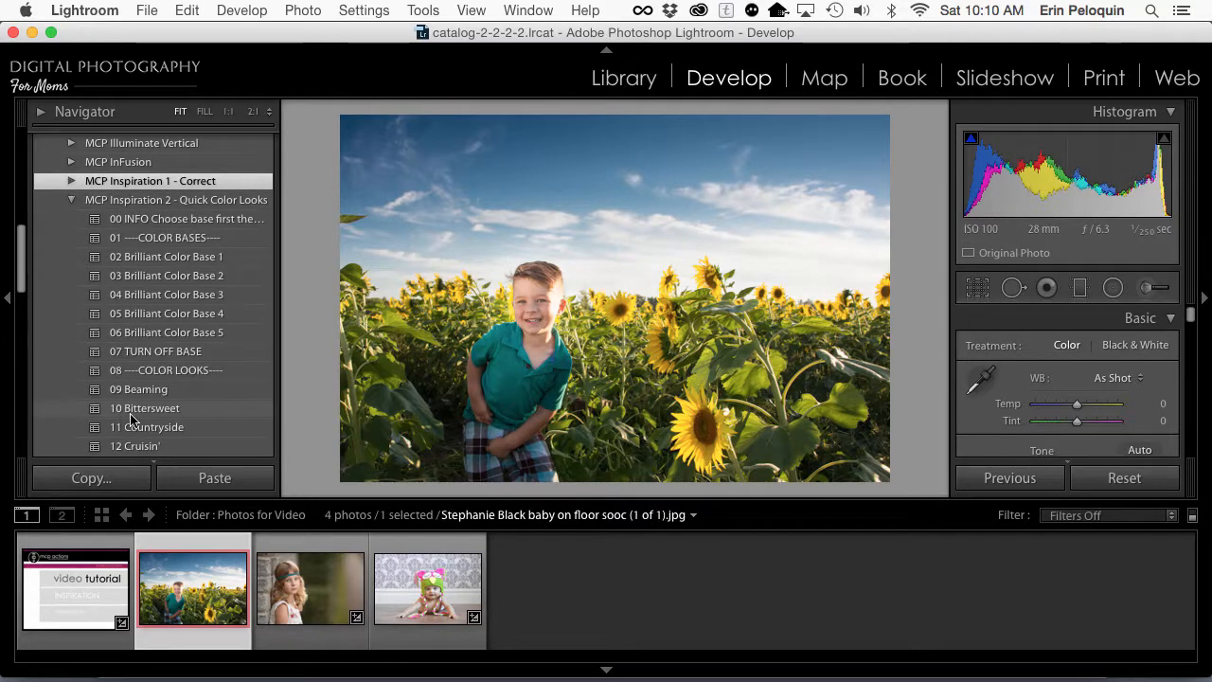
{"action": "scroll", "coordinate": [133, 419], "scroll_direction": "down", "scroll_amount": 1}
{"action": "scroll", "coordinate": [133, 419], "scroll_direction": "down", "scroll_amount": 5}
{"action": "scroll", "coordinate": [130, 419], "scroll_direction": "up", "scroll_amount": 5}
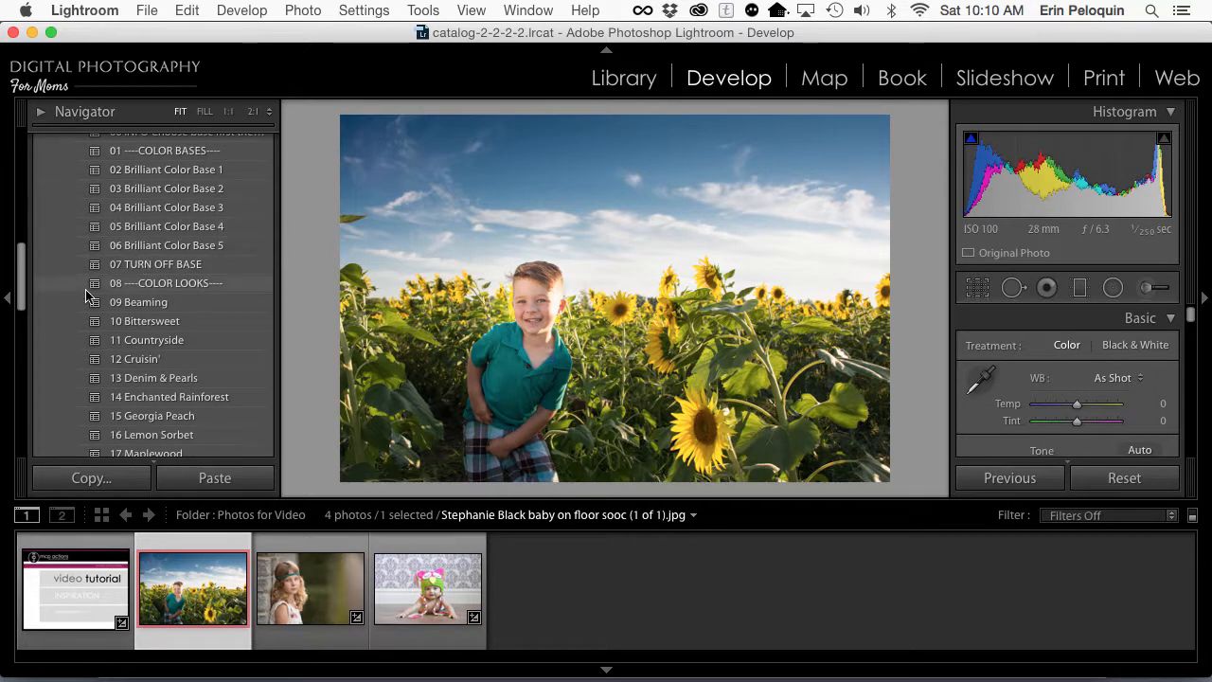
{"action": "scroll", "coordinate": [83, 241], "scroll_direction": "up", "scroll_amount": 3}
{"action": "left_click", "coordinate": [72, 163]}
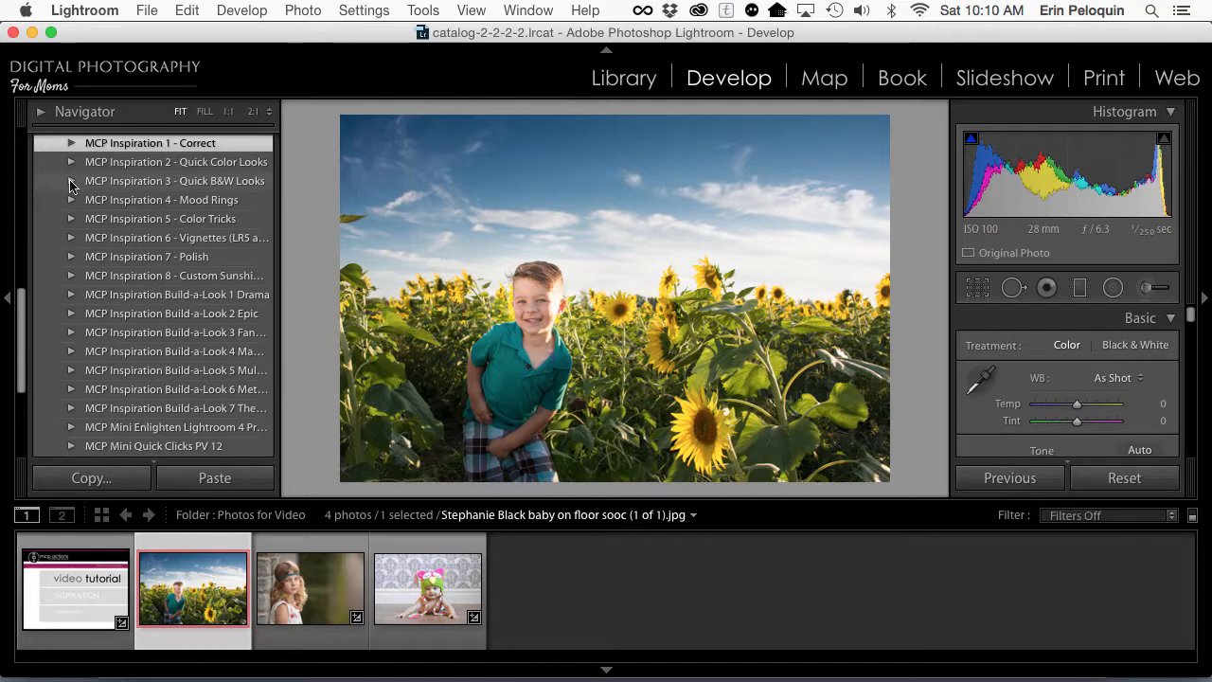
Step: Browse the overlays, hazes and toned blurs in MCP Inspiration 4 - Mood Rings and return to the folder list
{"action": "left_click", "coordinate": [70, 200]}
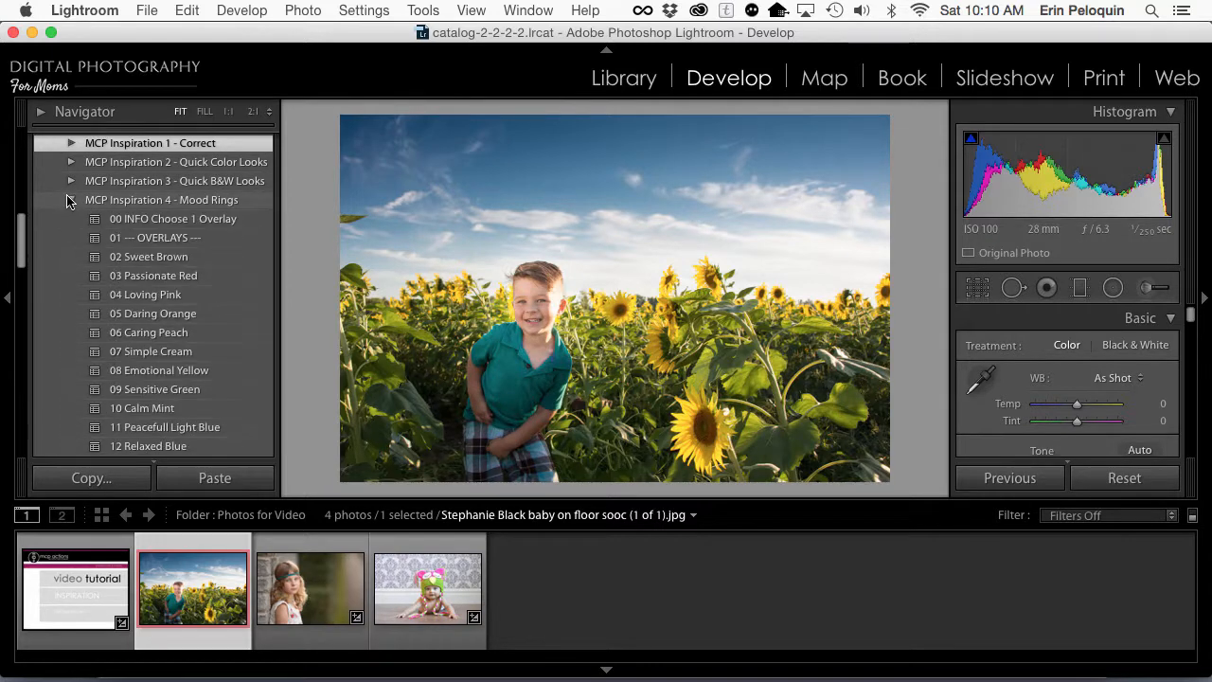
{"action": "scroll", "coordinate": [152, 417], "scroll_direction": "down", "scroll_amount": 6}
{"action": "scroll", "coordinate": [153, 417], "scroll_direction": "down", "scroll_amount": 7}
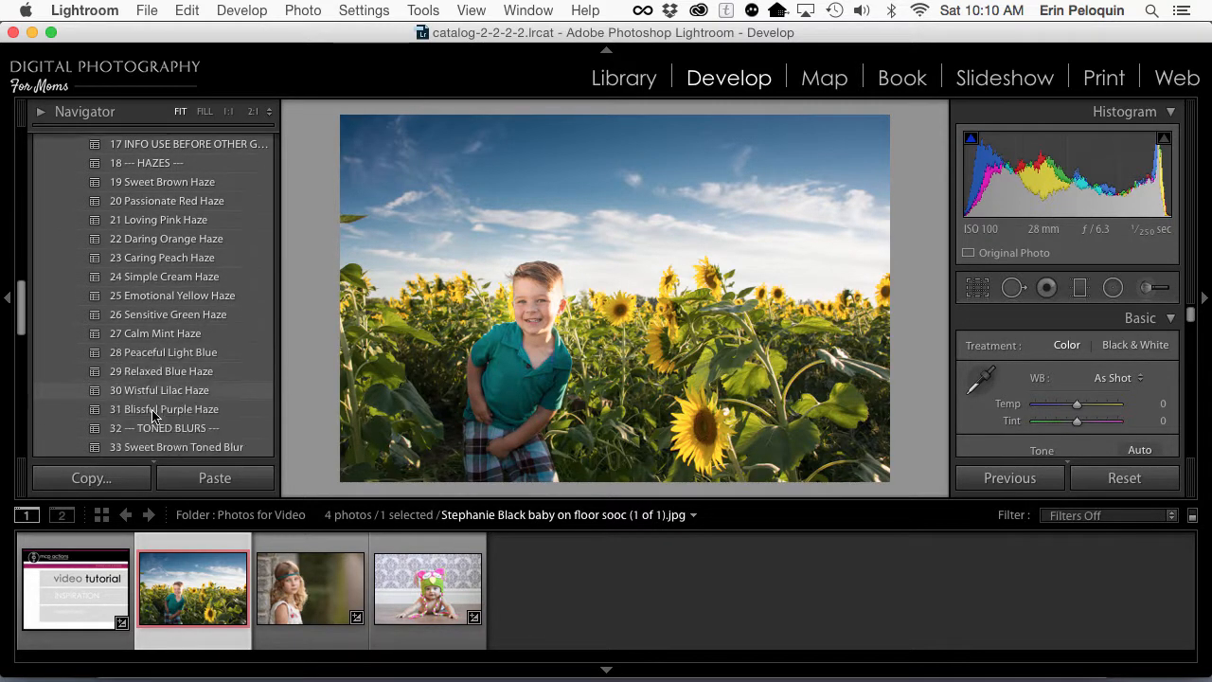
{"action": "scroll", "coordinate": [153, 417], "scroll_direction": "up", "scroll_amount": 8}
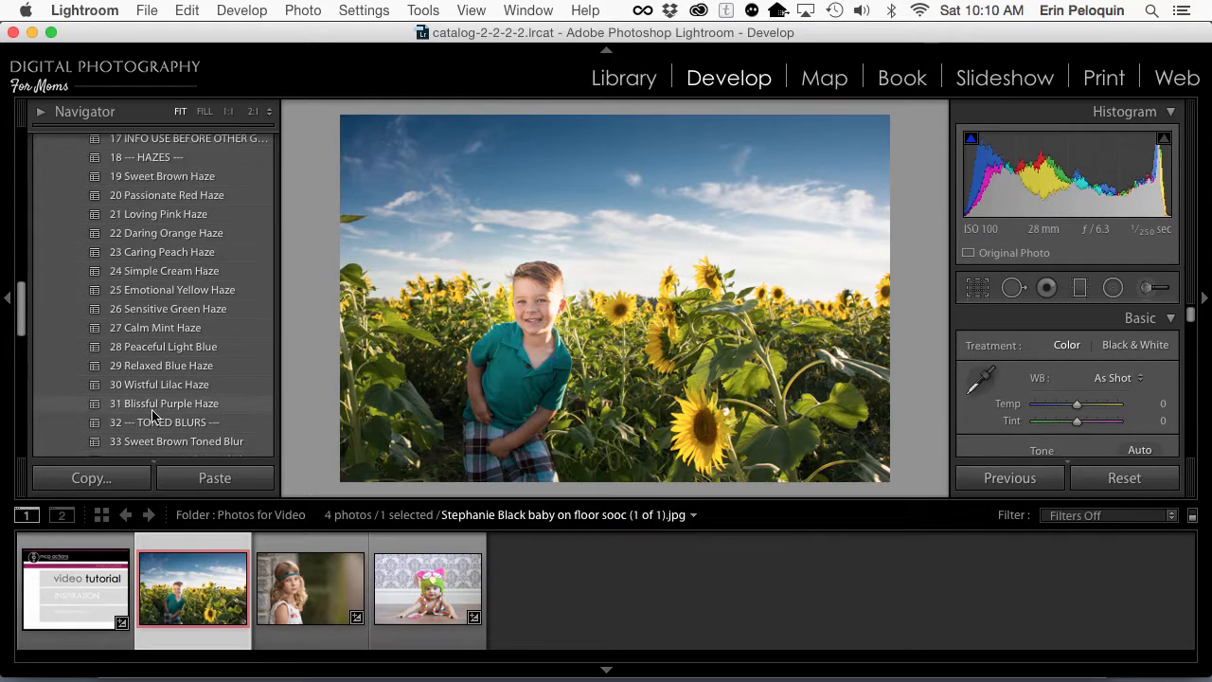
{"action": "scroll", "coordinate": [83, 277], "scroll_direction": "up", "scroll_amount": 12}
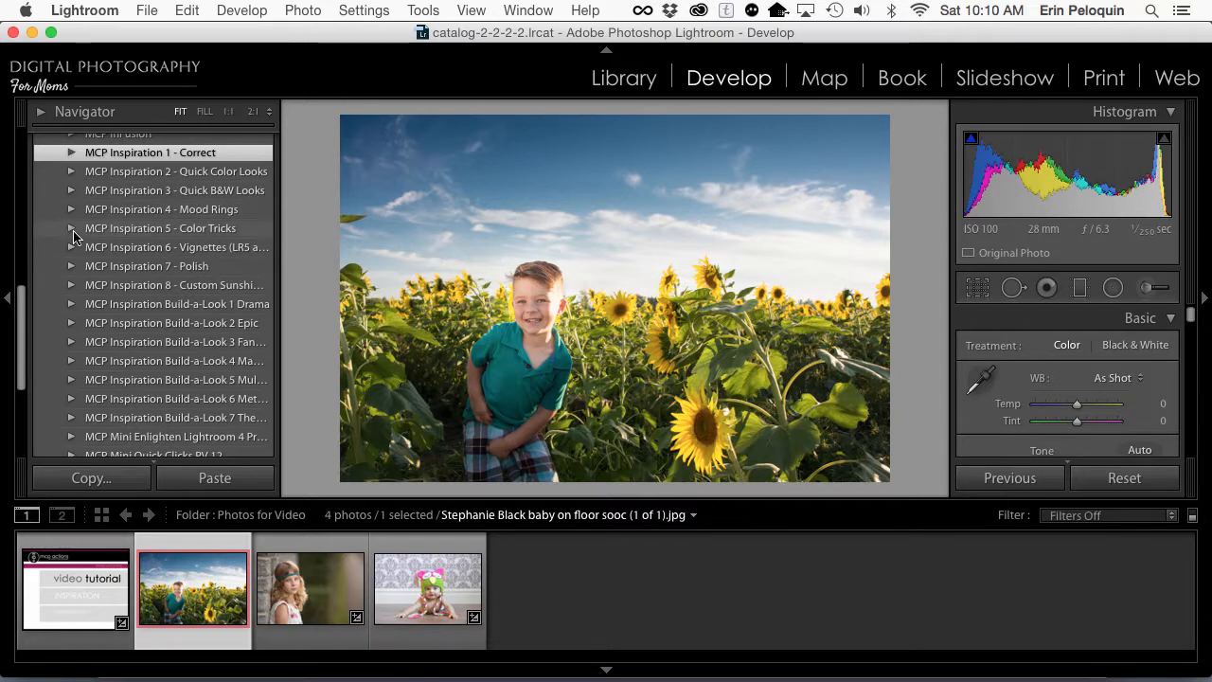
Step: View the MCP Inspiration 5 - Color Tricks presets, collapse that folder, and browse the presets in MCP Inspiration 7 - Polish
{"action": "left_click", "coordinate": [71, 228]}
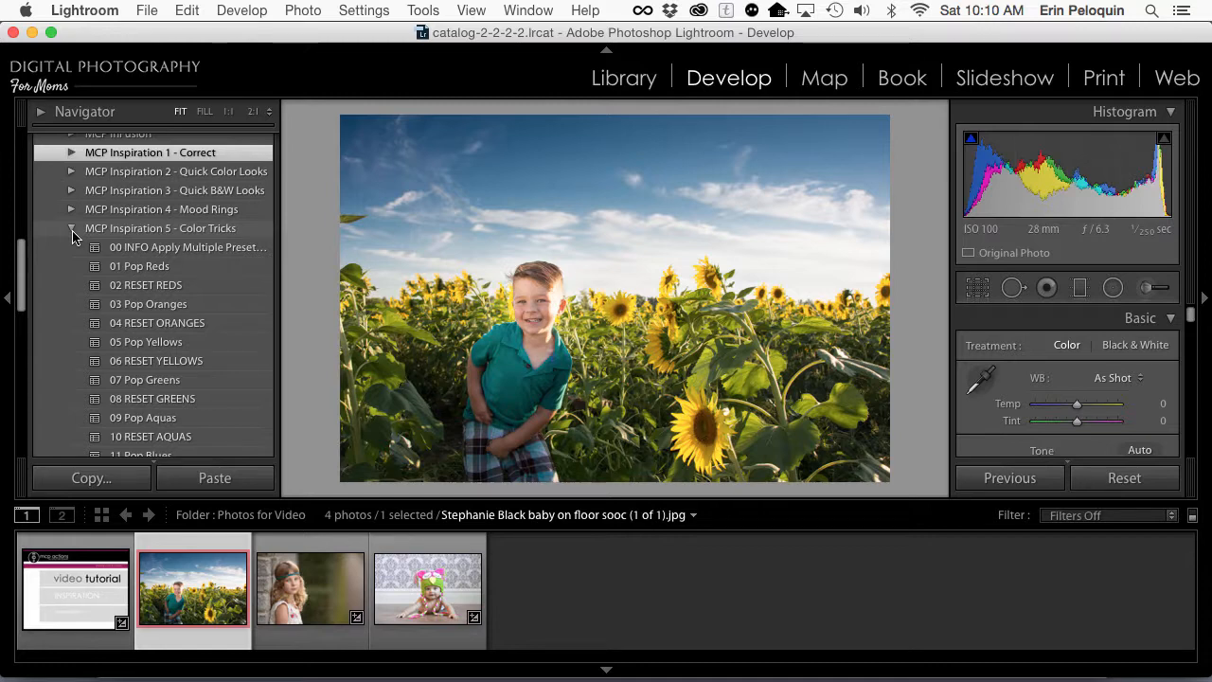
{"action": "left_click", "coordinate": [72, 231]}
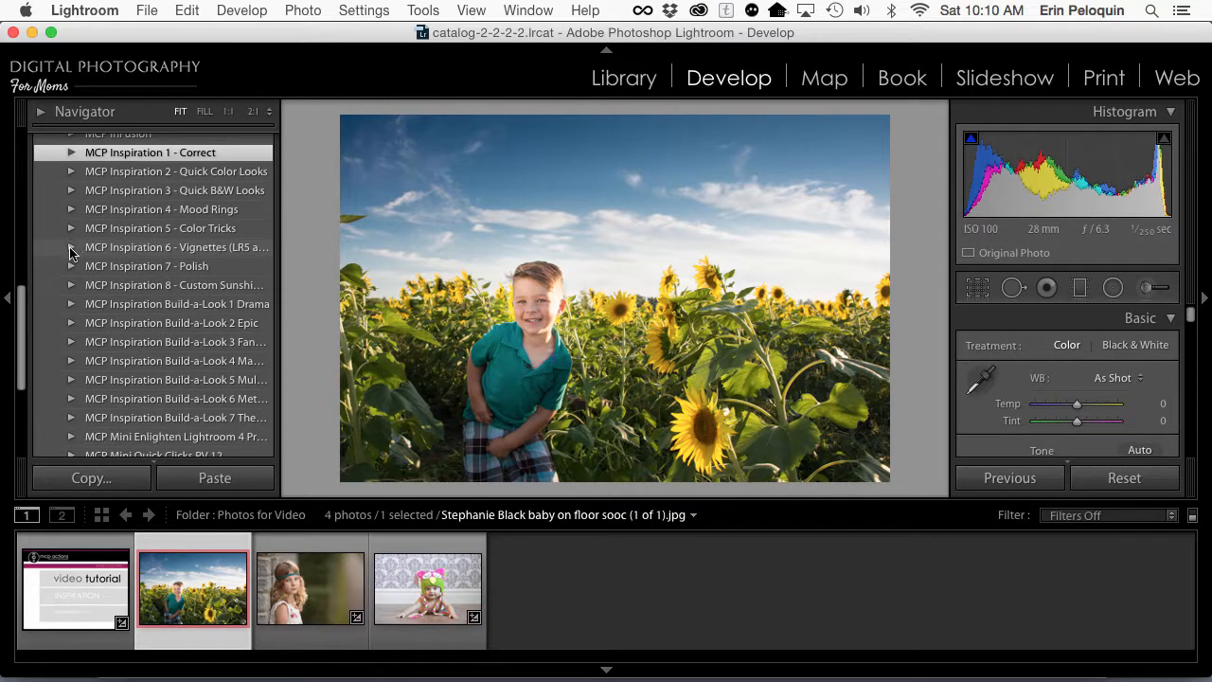
{"action": "left_click", "coordinate": [72, 266]}
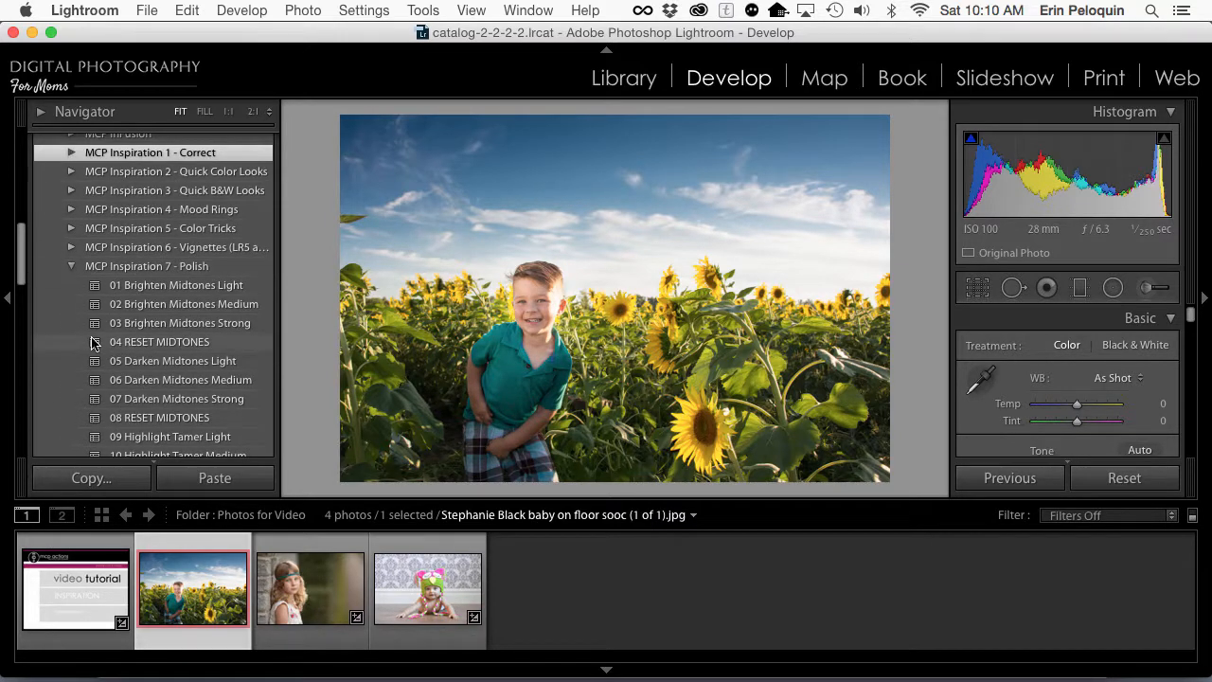
{"action": "scroll", "coordinate": [93, 345], "scroll_direction": "down", "scroll_amount": 1}
{"action": "scroll", "coordinate": [116, 368], "scroll_direction": "down", "scroll_amount": 5}
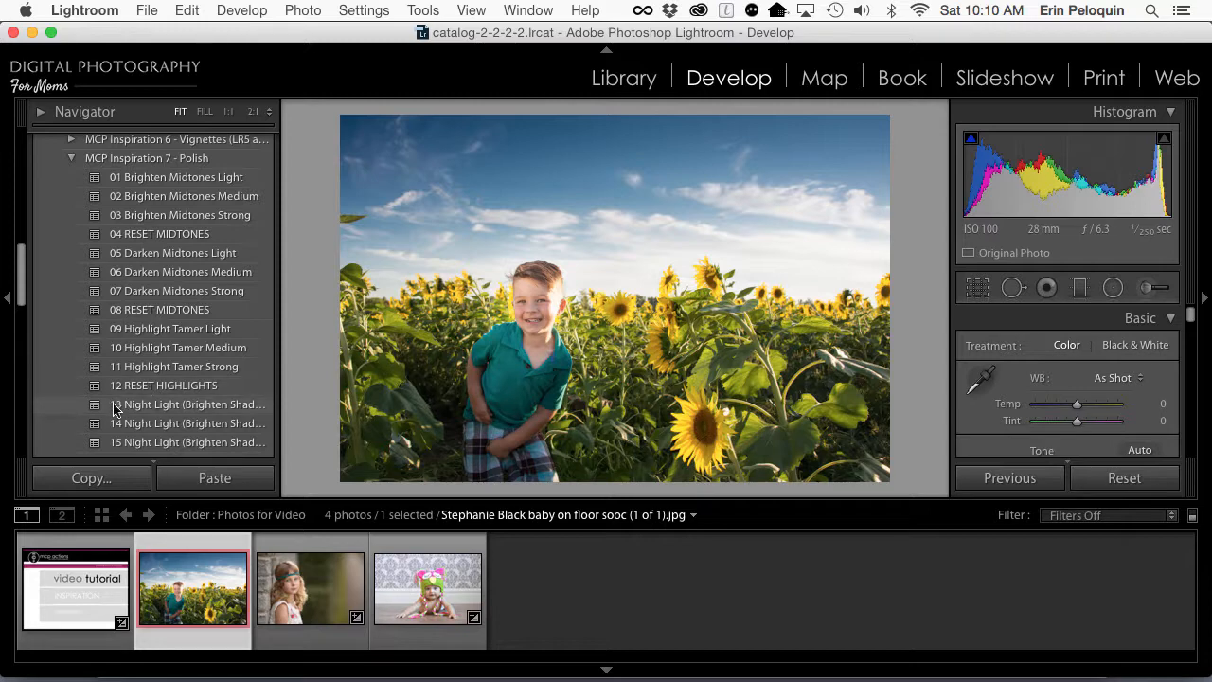
Step: Collapse the MCP Inspiration 7 - Polish folder, view the presets in MCP Inspiration 8 - Custom Sunshine, and collapse that folder
{"action": "left_click", "coordinate": [69, 159]}
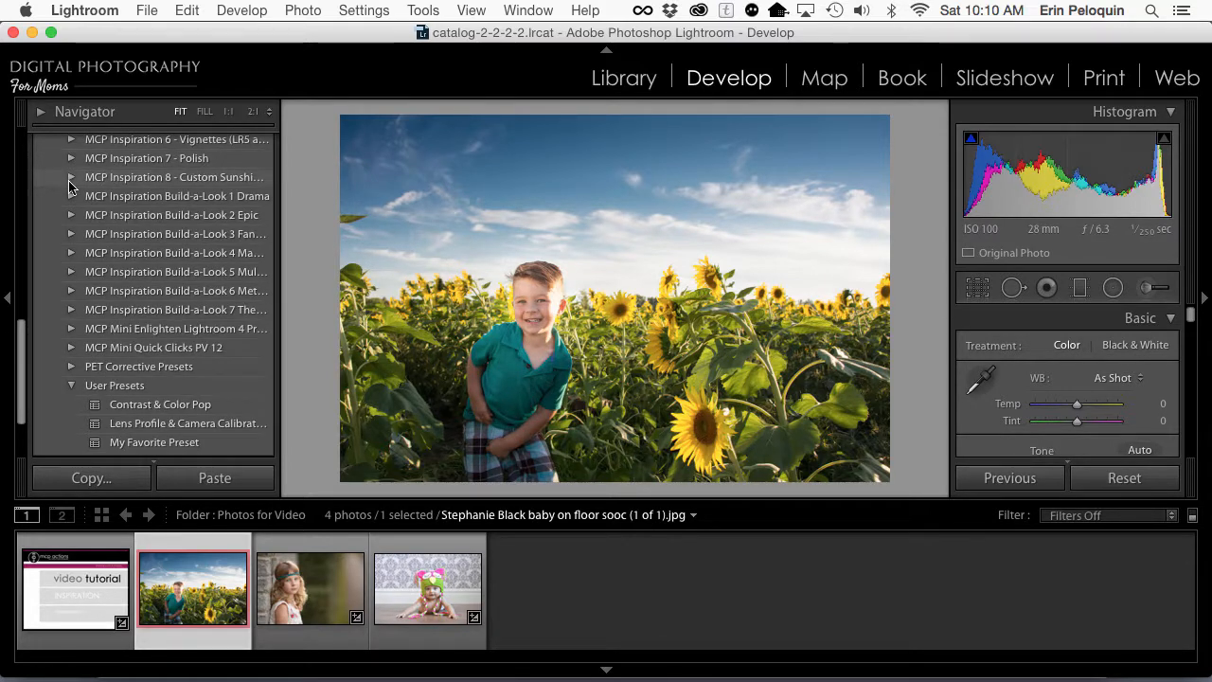
{"action": "left_click", "coordinate": [70, 178]}
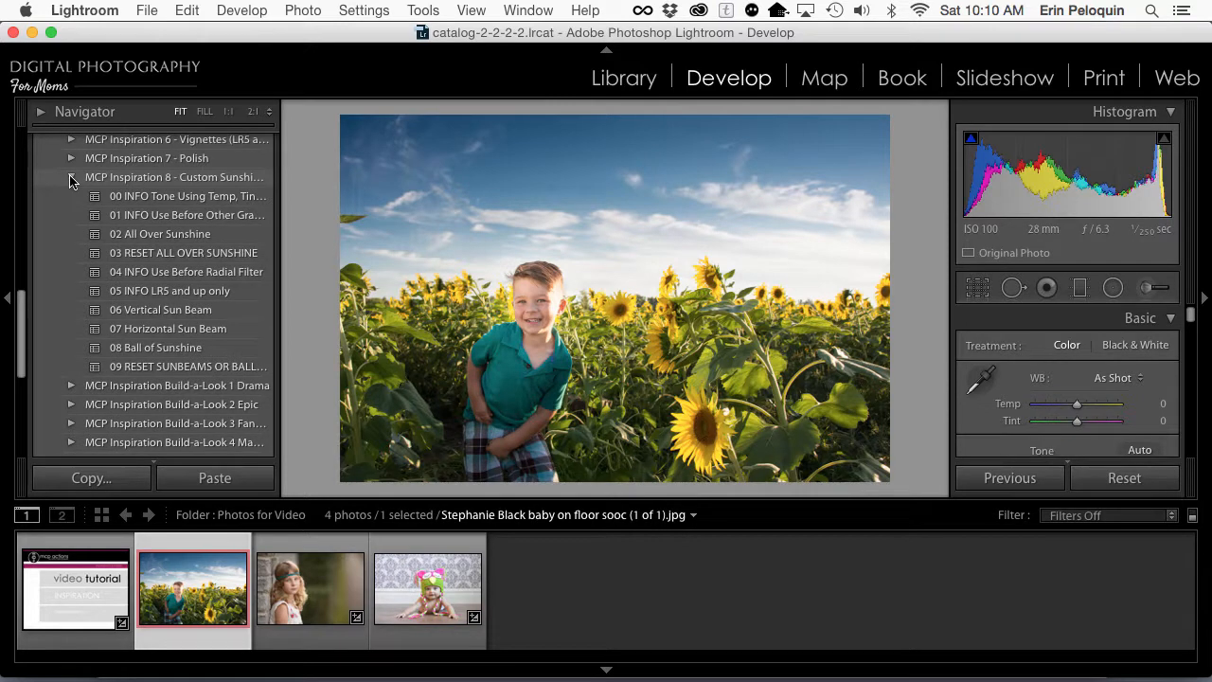
{"action": "left_click", "coordinate": [70, 178]}
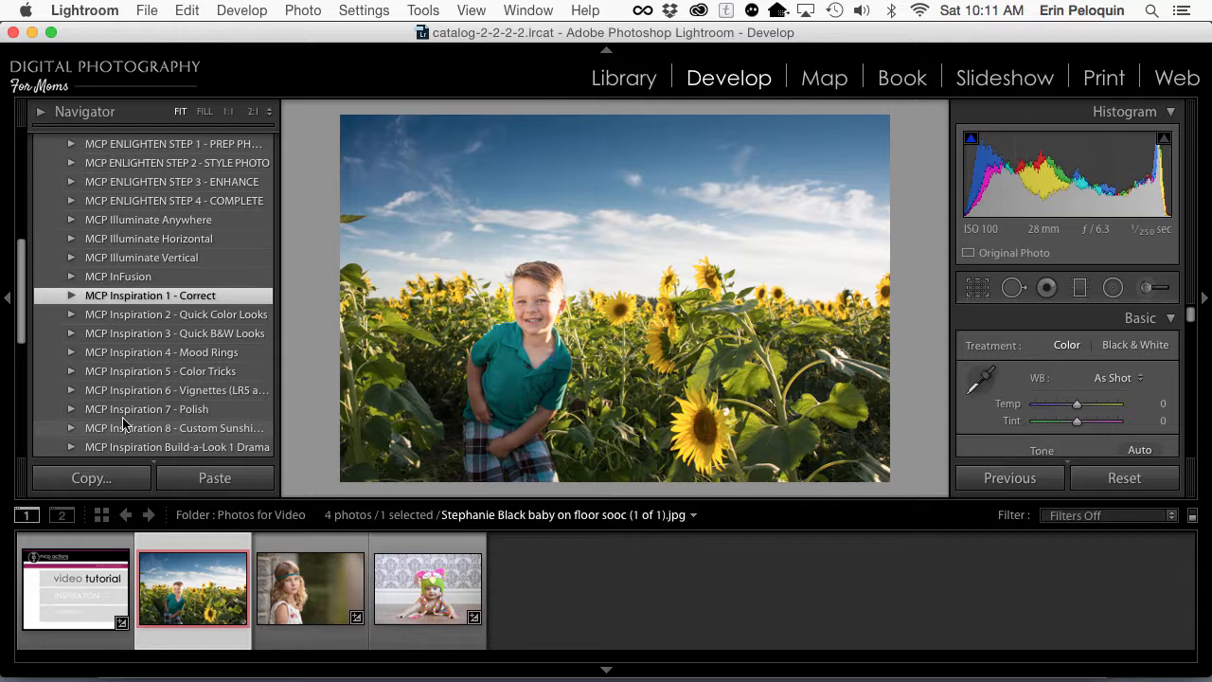
Step: From MCP Inspiration 2 - Quick Color Looks, compare 02 Brilliant Color Base 1 with 06 Brilliant Color Base 5 and apply Base 1 to the sunflower photo
{"action": "left_click", "coordinate": [71, 316]}
{"action": "scroll", "coordinate": [71, 317], "scroll_direction": "down", "scroll_amount": 5}
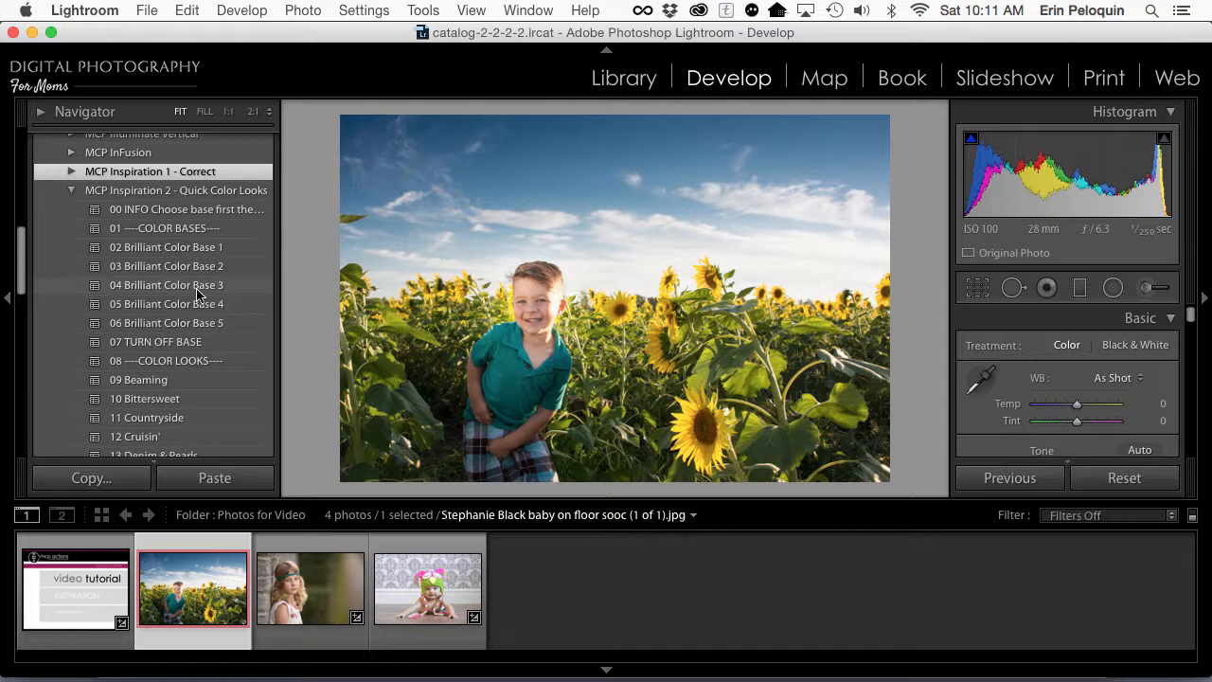
{"action": "left_click", "coordinate": [170, 252]}
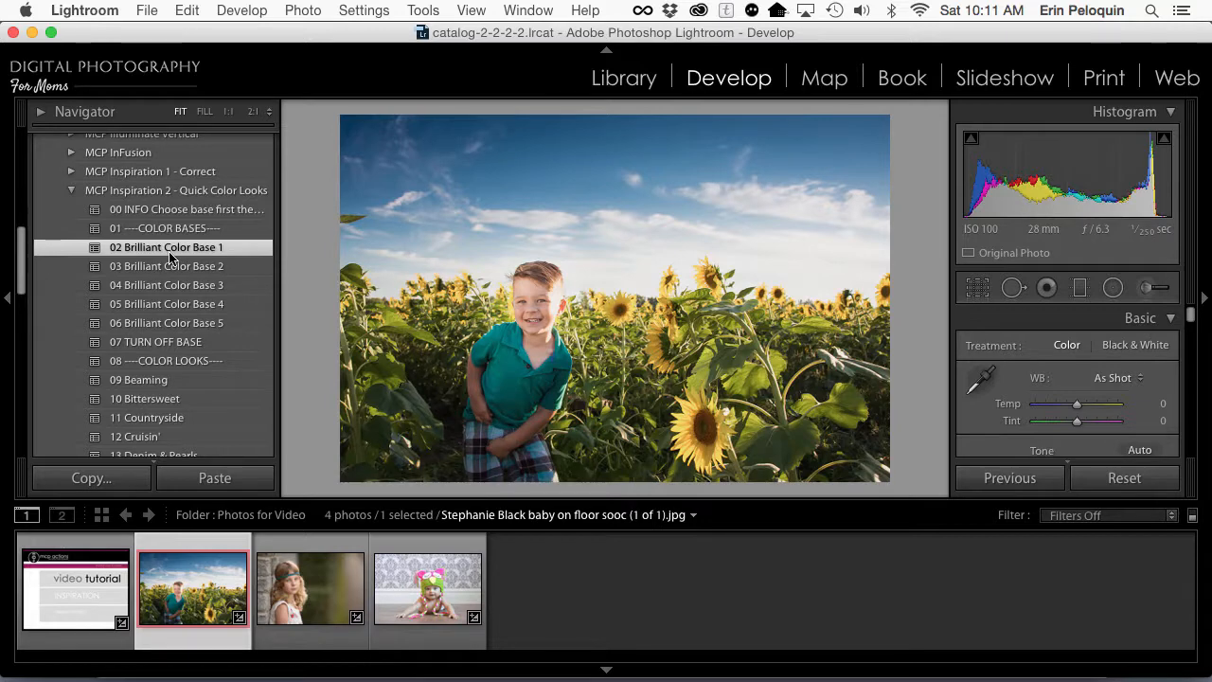
{"action": "left_click", "coordinate": [159, 317]}
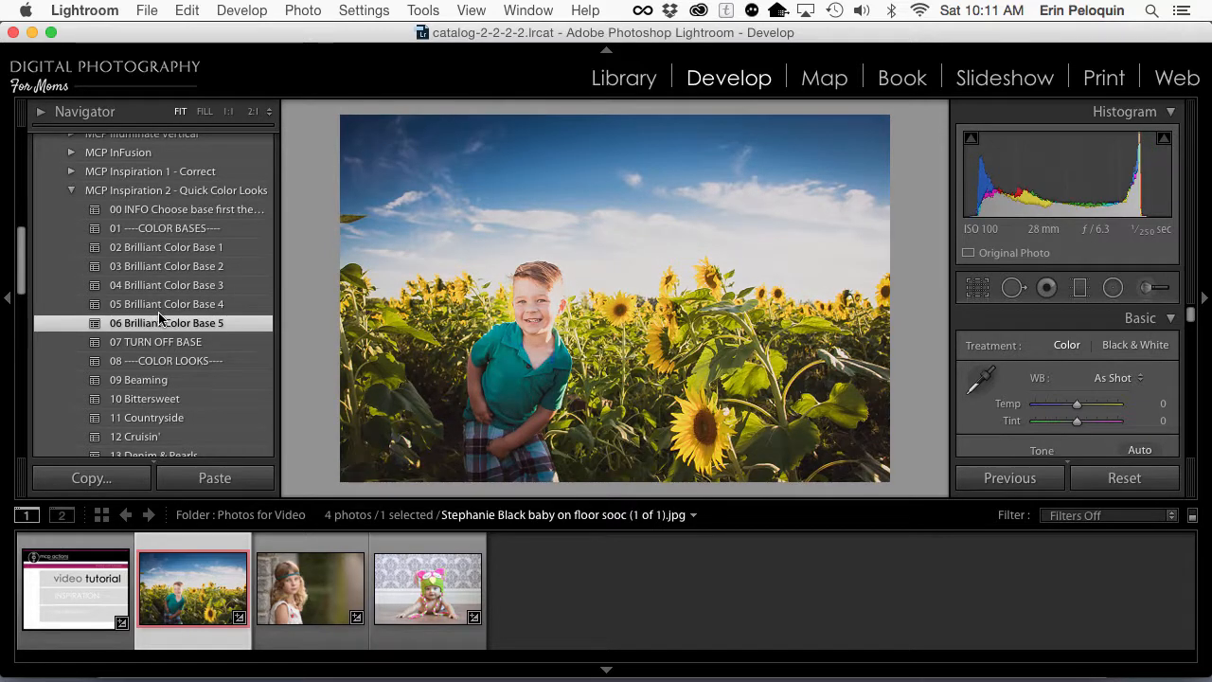
{"action": "left_click", "coordinate": [137, 253]}
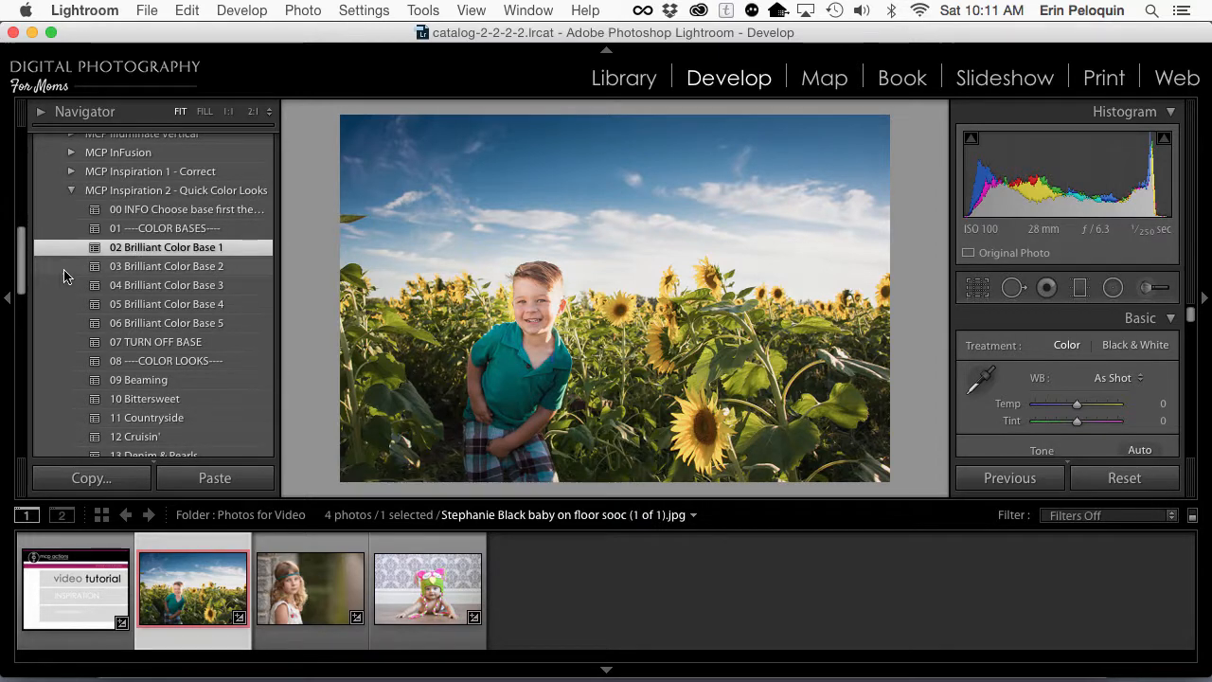
Step: Apply the Polish presets 13 Night Light (Brighten Shadows) Light and 09 Highlight Tamer Light, widening the preset list to show full preset names
{"action": "scroll", "coordinate": [68, 284], "scroll_direction": "down", "scroll_amount": 15}
{"action": "scroll", "coordinate": [110, 437], "scroll_direction": "up", "scroll_amount": 3}
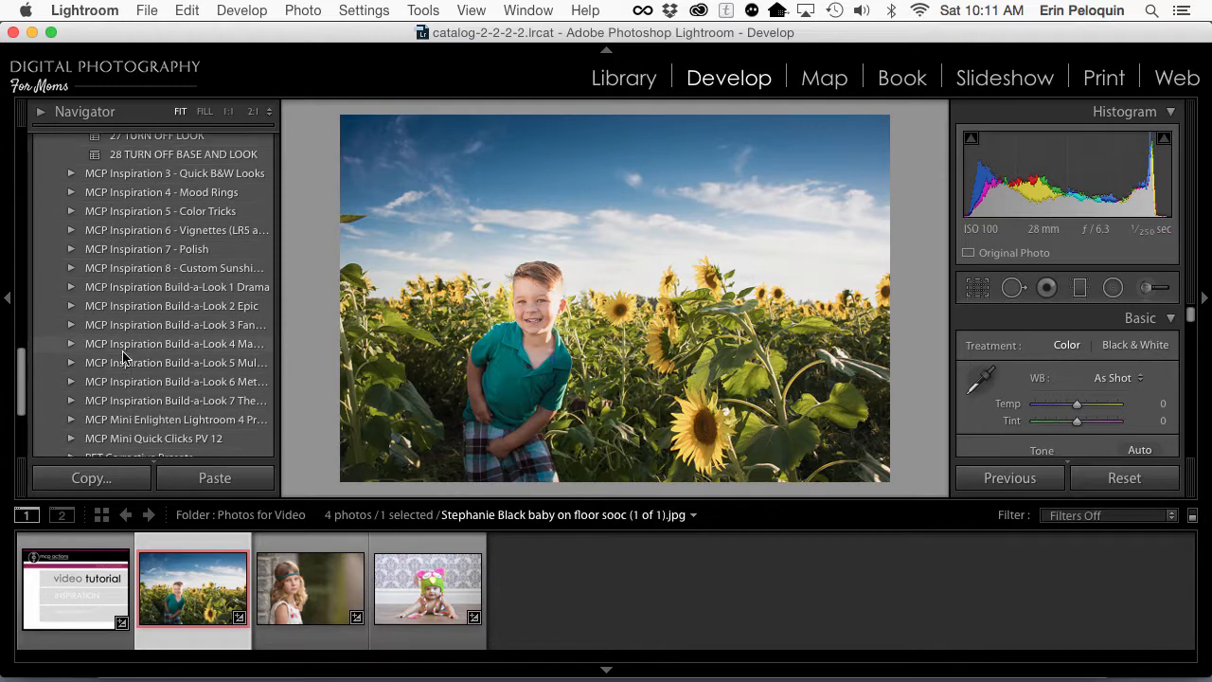
{"action": "left_click", "coordinate": [67, 249]}
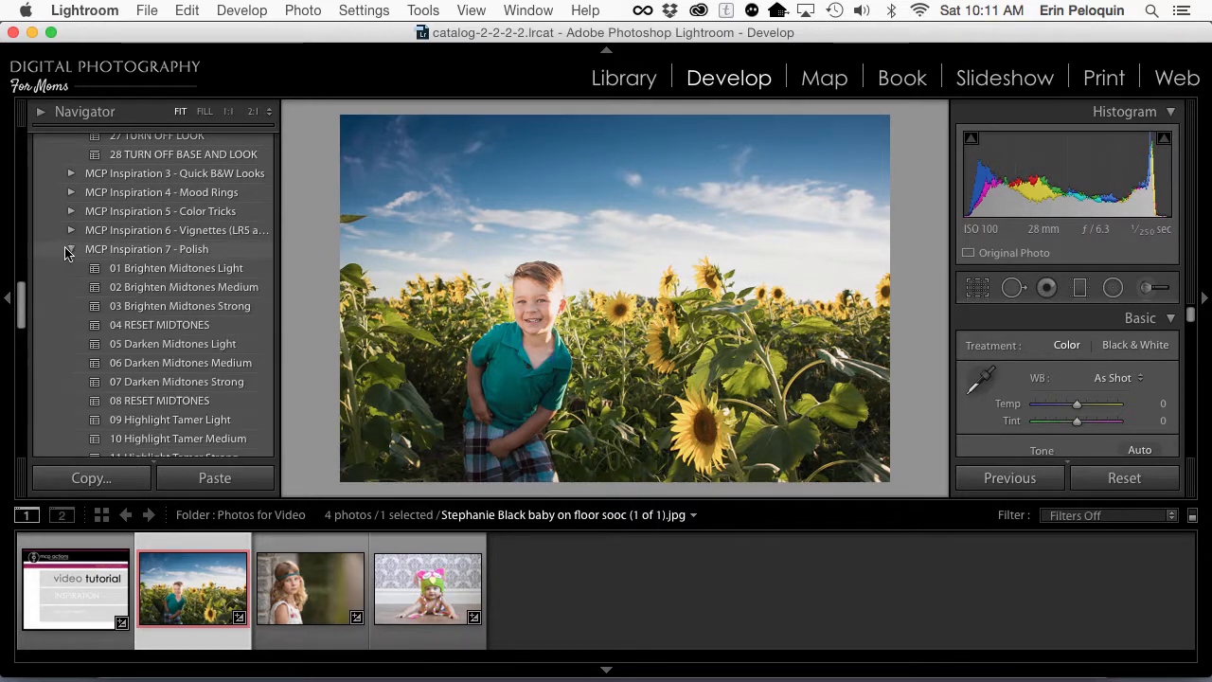
{"action": "scroll", "coordinate": [69, 347], "scroll_direction": "down", "scroll_amount": 1}
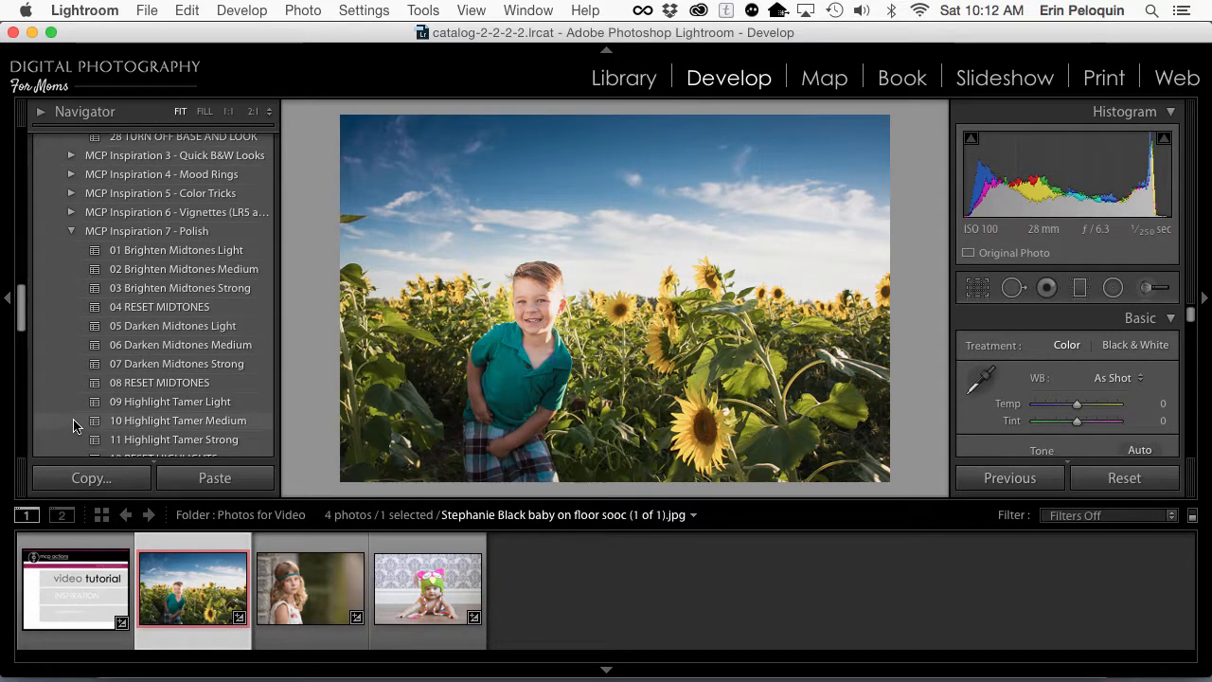
{"action": "scroll", "coordinate": [73, 425], "scroll_direction": "down", "scroll_amount": 3}
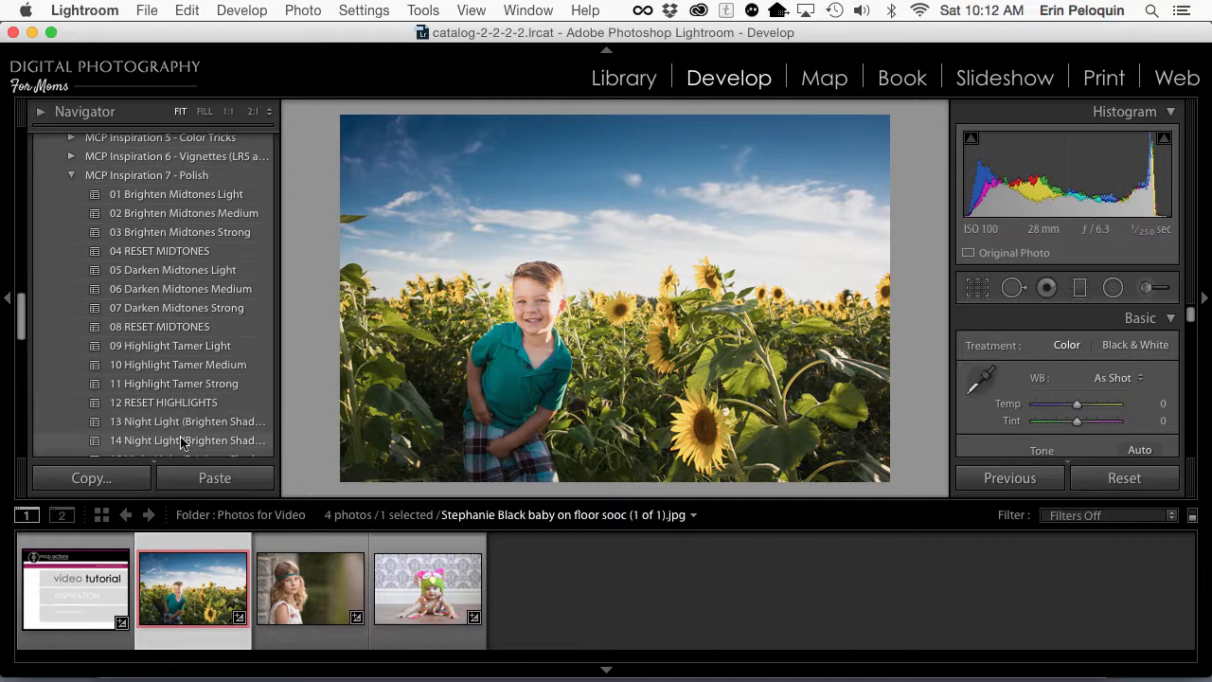
{"action": "left_click", "coordinate": [163, 422]}
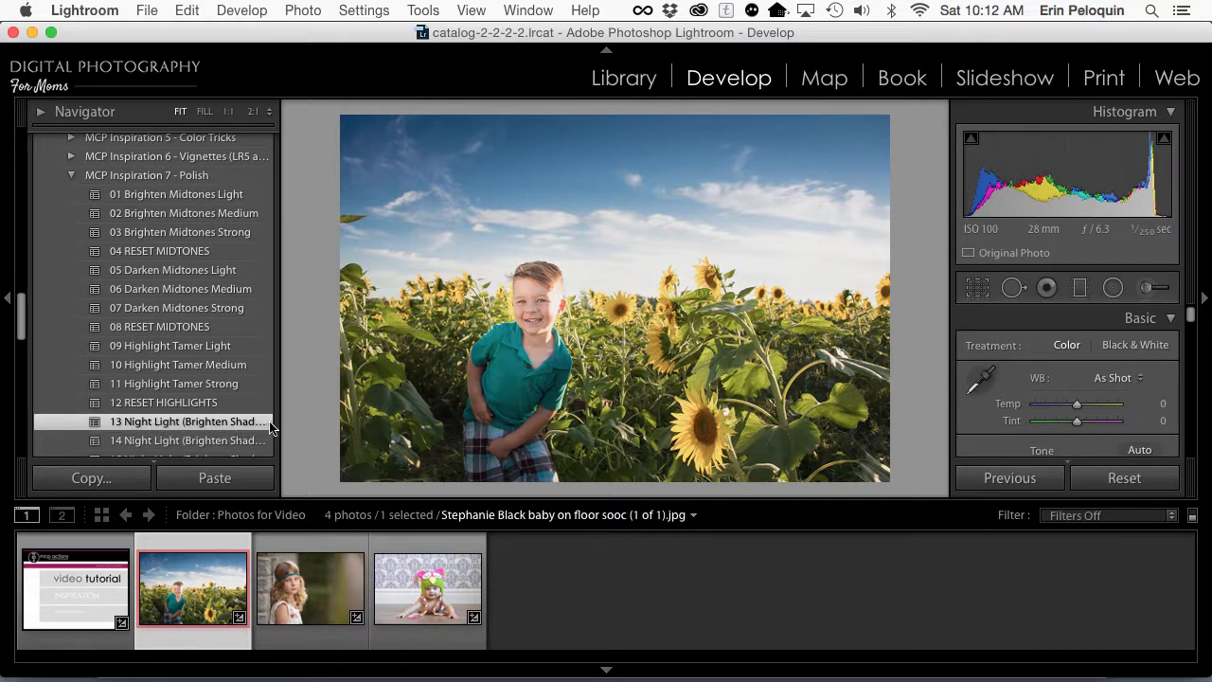
{"action": "left_click_drag", "start_coordinate": [274, 423], "coordinate": [330, 421]}
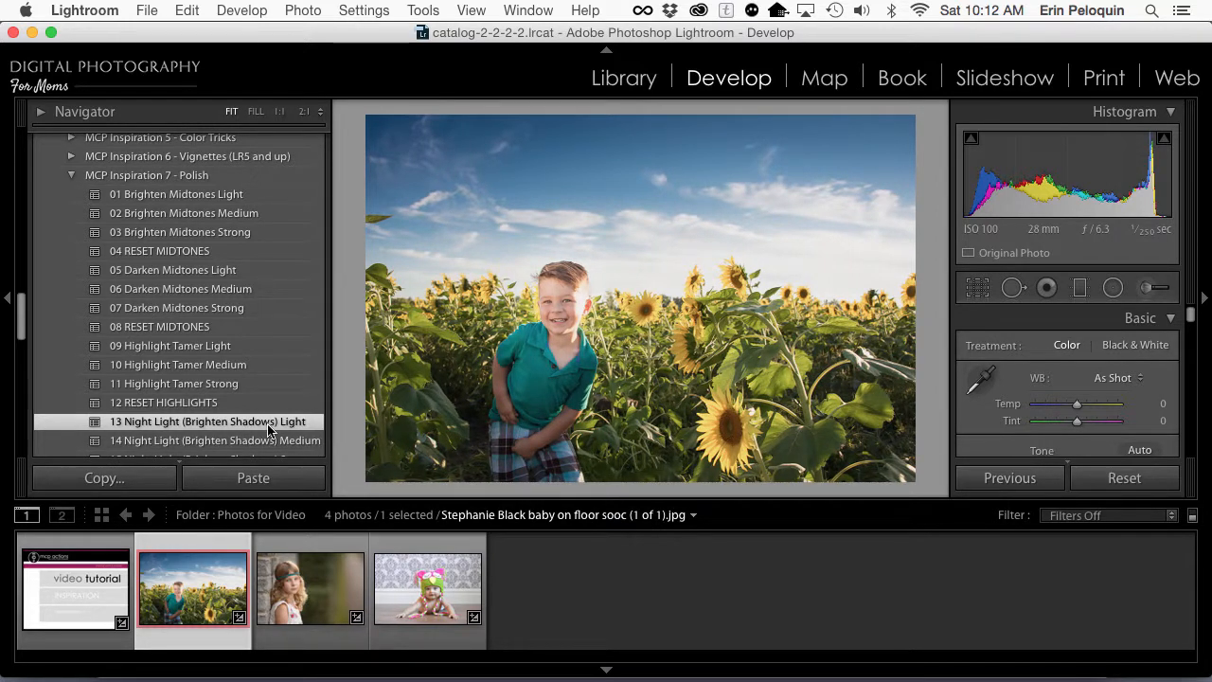
{"action": "left_click", "coordinate": [176, 349]}
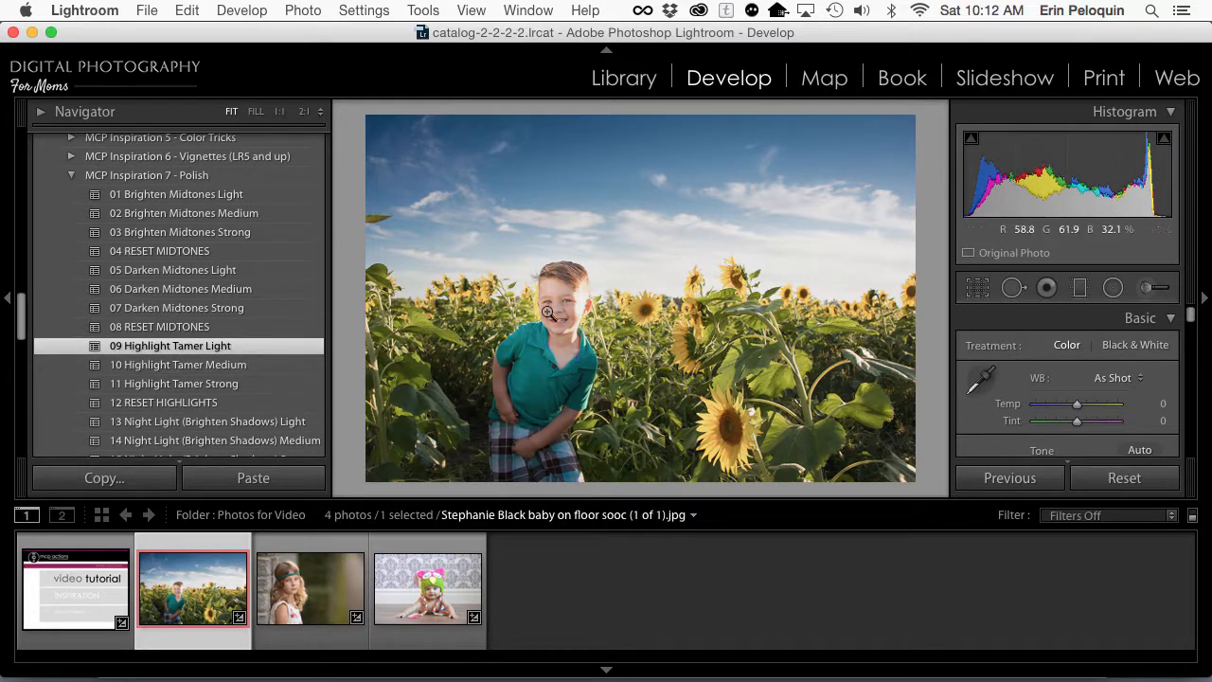
Step: Review the Quick Color Looks bases and looks, and try 09 Beaming and 10 Bittersweet on the sunflower photo
{"action": "scroll", "coordinate": [252, 379], "scroll_direction": "up", "scroll_amount": 15}
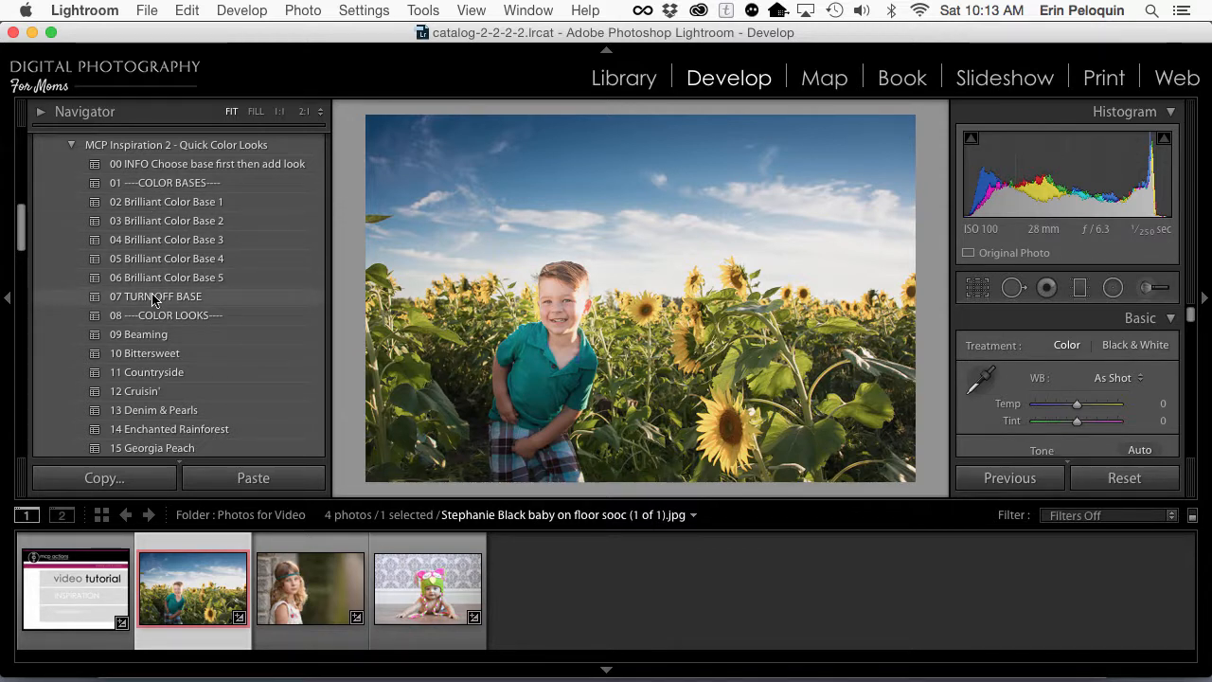
{"action": "scroll", "coordinate": [152, 299], "scroll_direction": "down", "scroll_amount": 8}
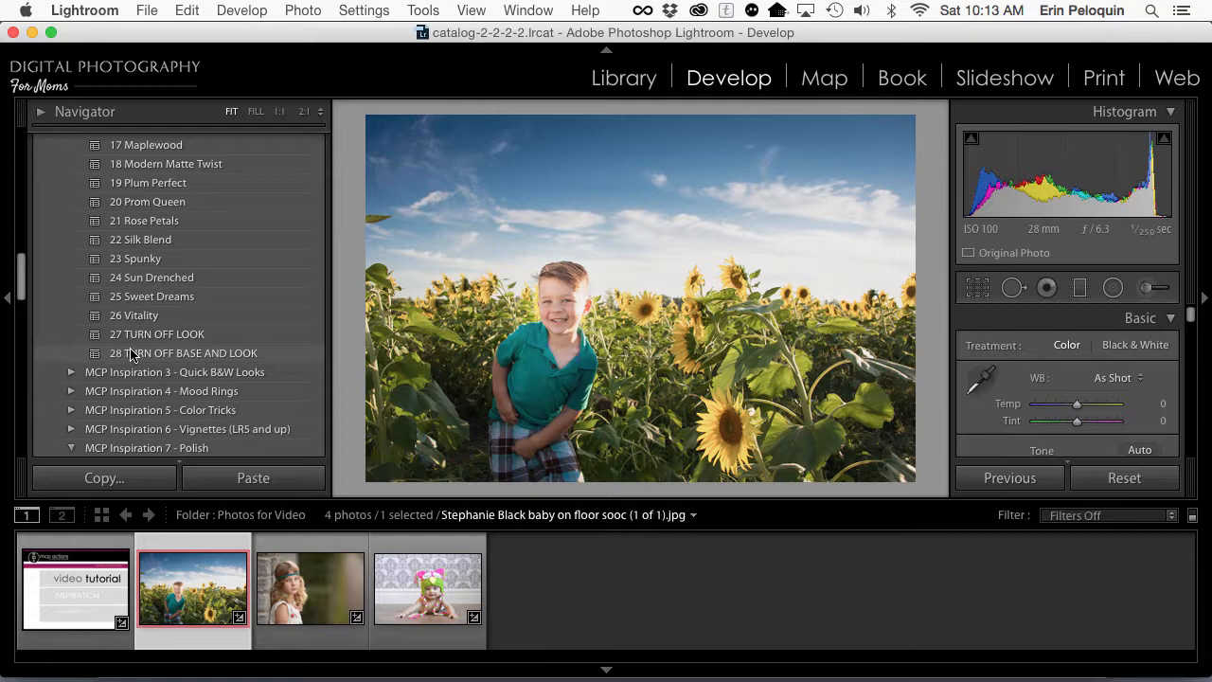
{"action": "scroll", "coordinate": [137, 355], "scroll_direction": "up", "scroll_amount": 10}
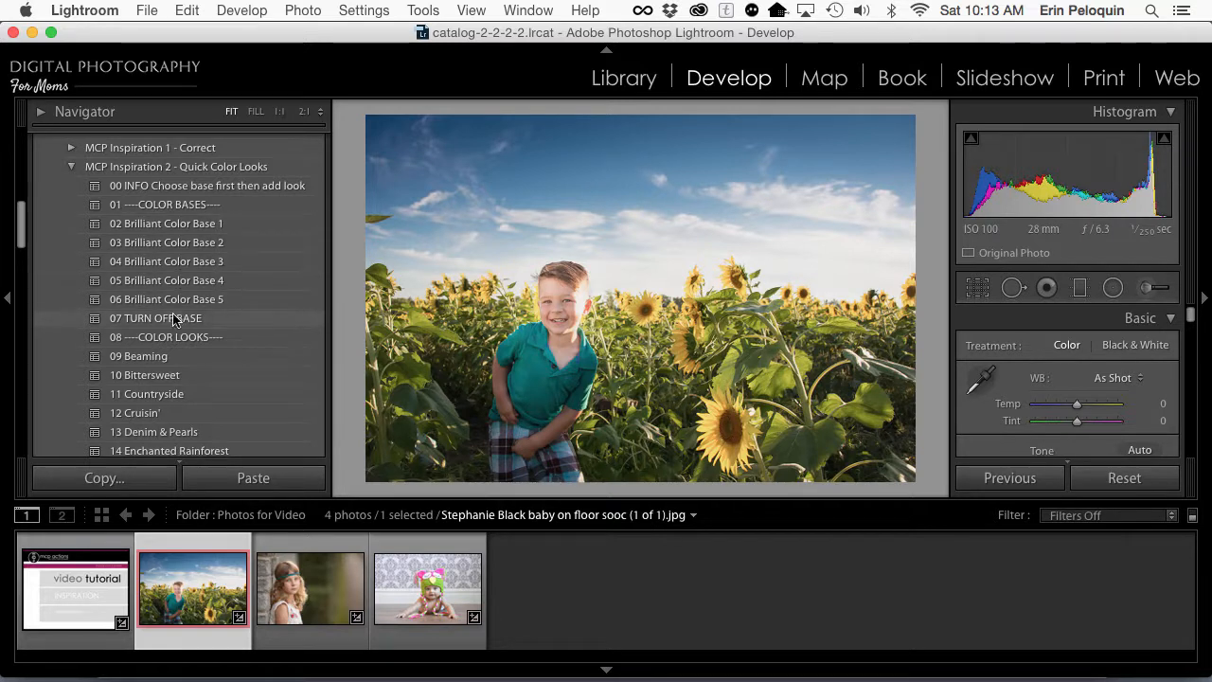
{"action": "scroll", "coordinate": [155, 362], "scroll_direction": "down", "scroll_amount": 1}
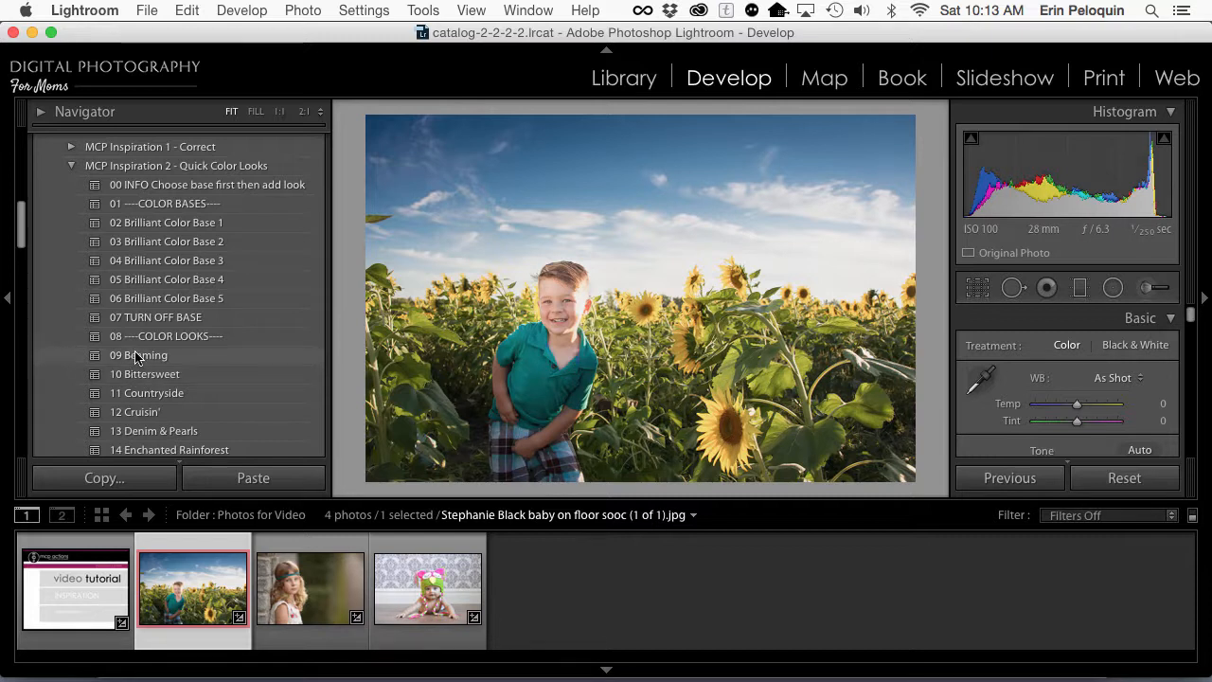
{"action": "left_click", "coordinate": [136, 356]}
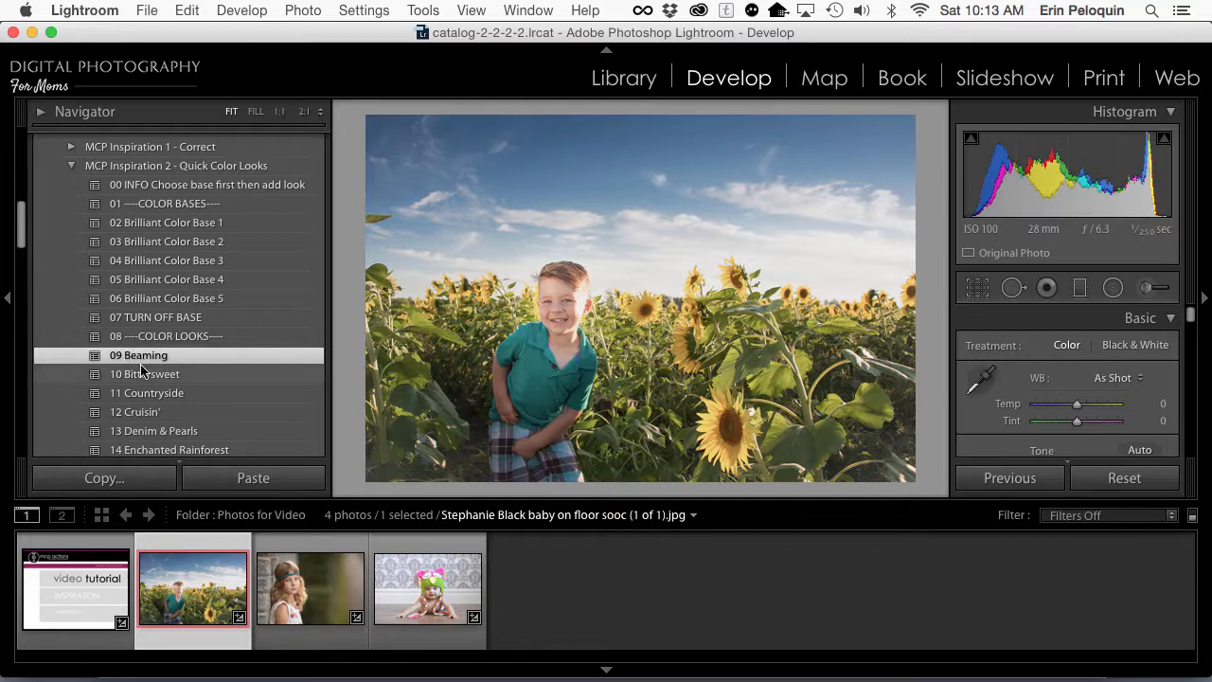
{"action": "left_click", "coordinate": [140, 372]}
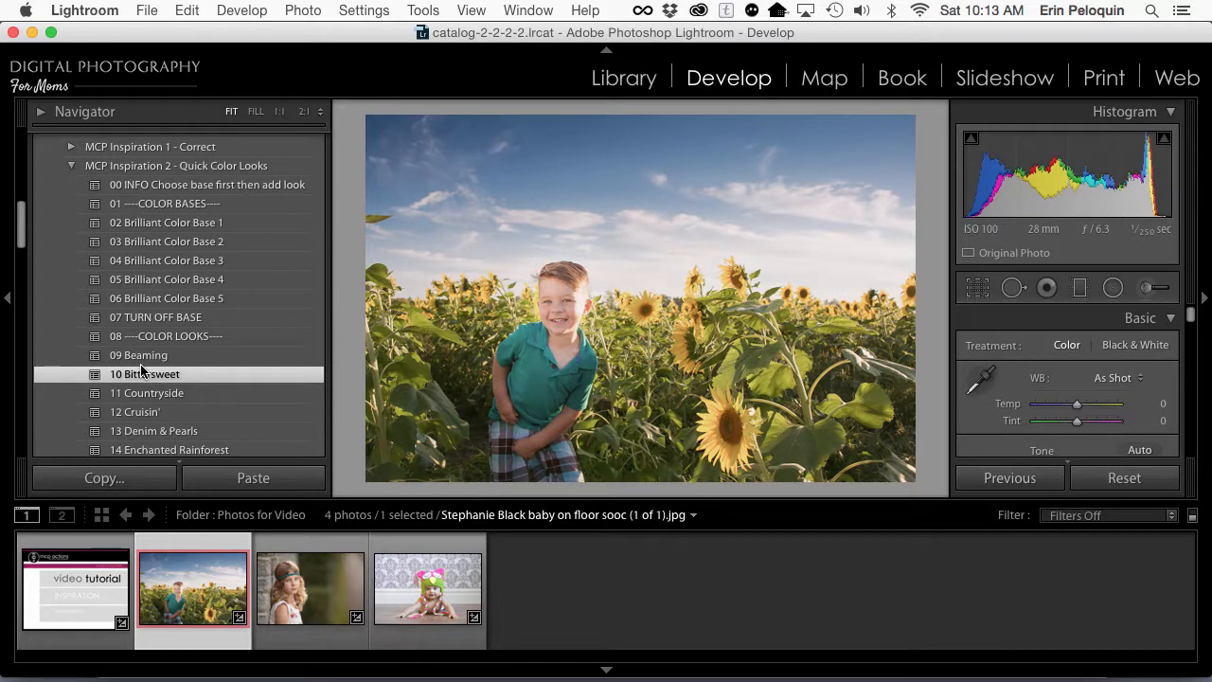
Step: Try the color looks 19 Plum Perfect, 14 Enchanted Rainforest and 21 Rose Petals on the sunflower photo
{"action": "scroll", "coordinate": [140, 371], "scroll_direction": "down", "scroll_amount": 4}
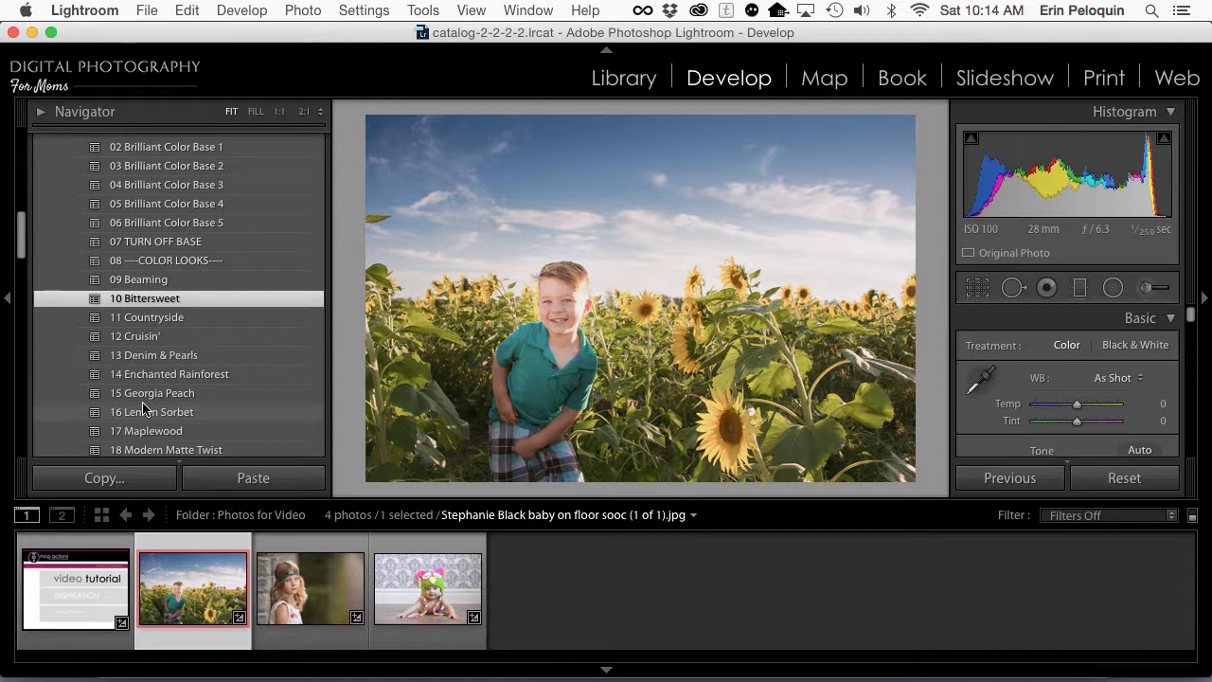
{"action": "scroll", "coordinate": [144, 407], "scroll_direction": "down", "scroll_amount": 3}
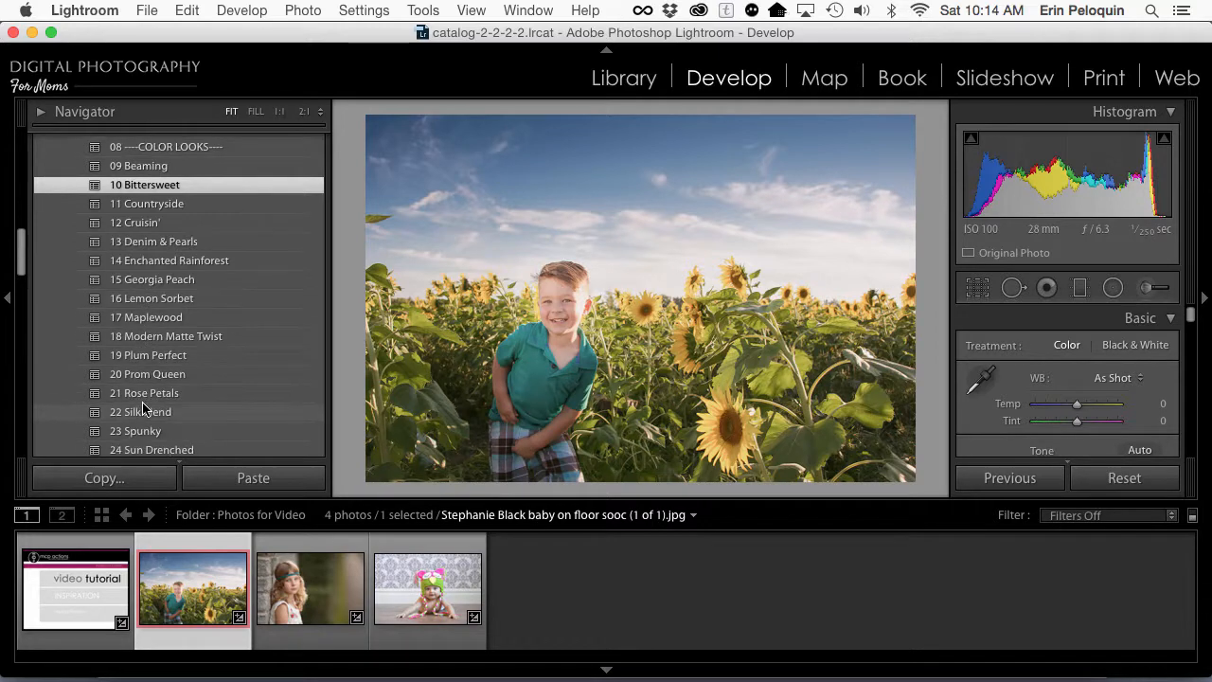
{"action": "left_click", "coordinate": [146, 355]}
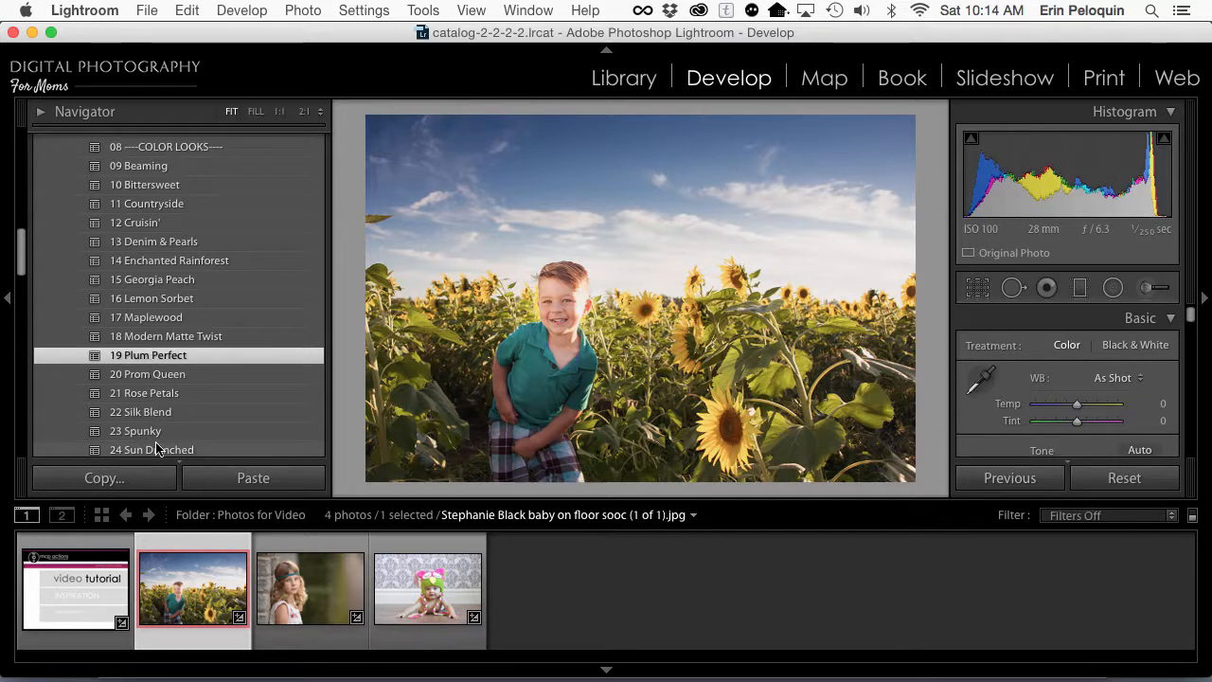
{"action": "scroll", "coordinate": [157, 445], "scroll_direction": "down", "scroll_amount": 1}
{"action": "left_click", "coordinate": [165, 263]}
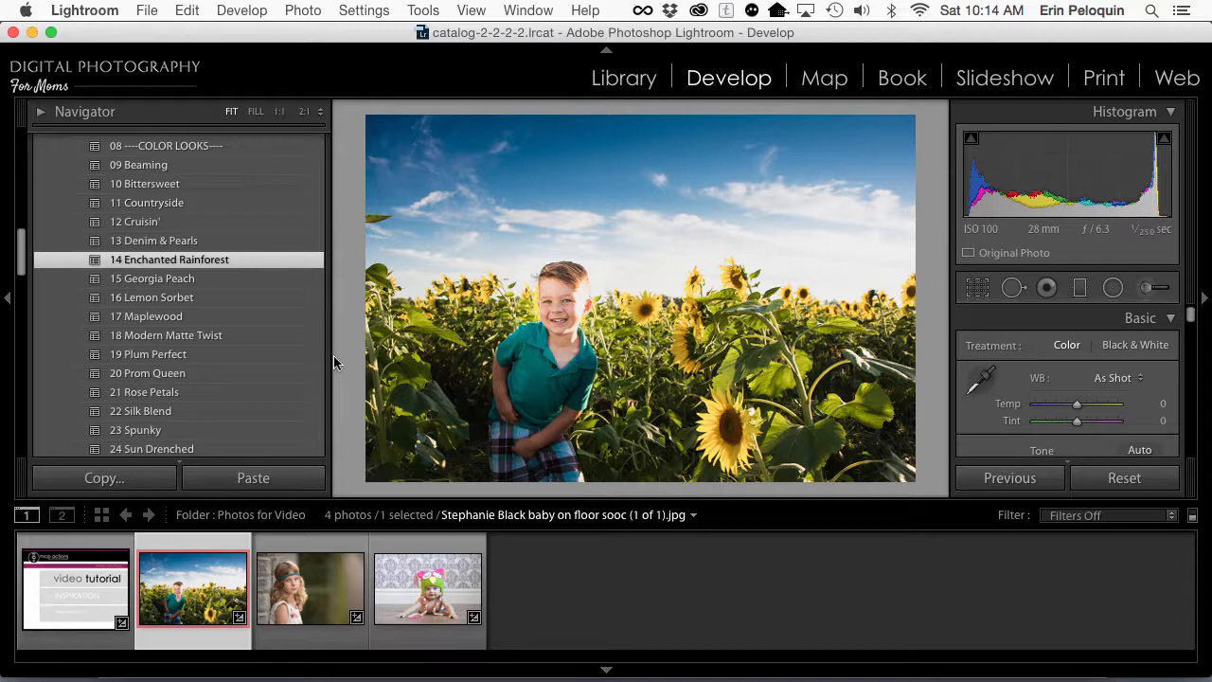
{"action": "left_click", "coordinate": [283, 393]}
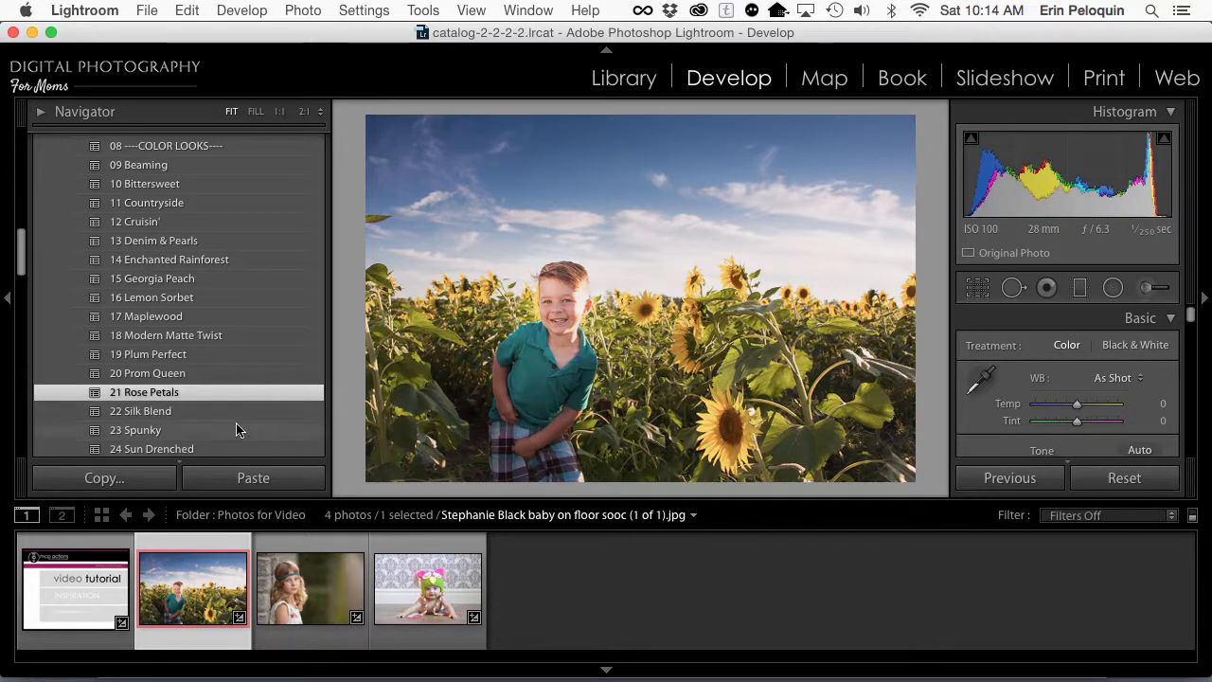
Step: Try the 23 Spunky color look on the sunflower photo and apply 26 Vitality in its place
{"action": "scroll", "coordinate": [237, 428], "scroll_direction": "down", "scroll_amount": 2}
{"action": "left_click", "coordinate": [179, 387]}
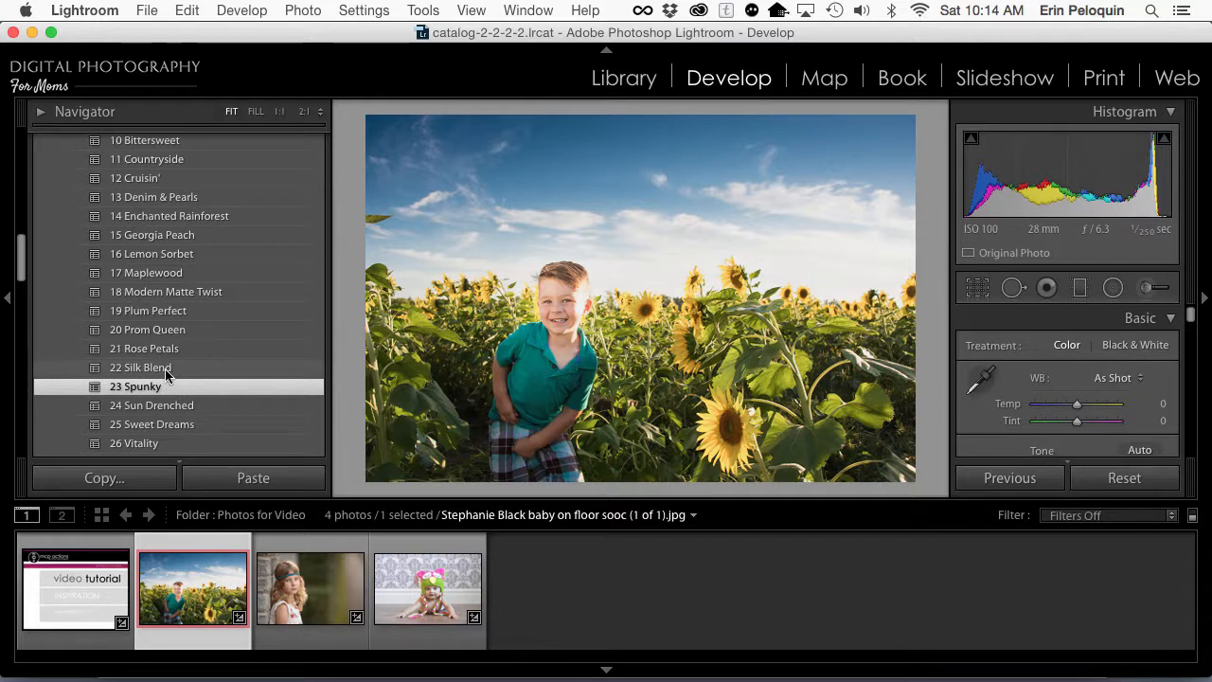
{"action": "scroll", "coordinate": [175, 402], "scroll_direction": "down", "scroll_amount": 1}
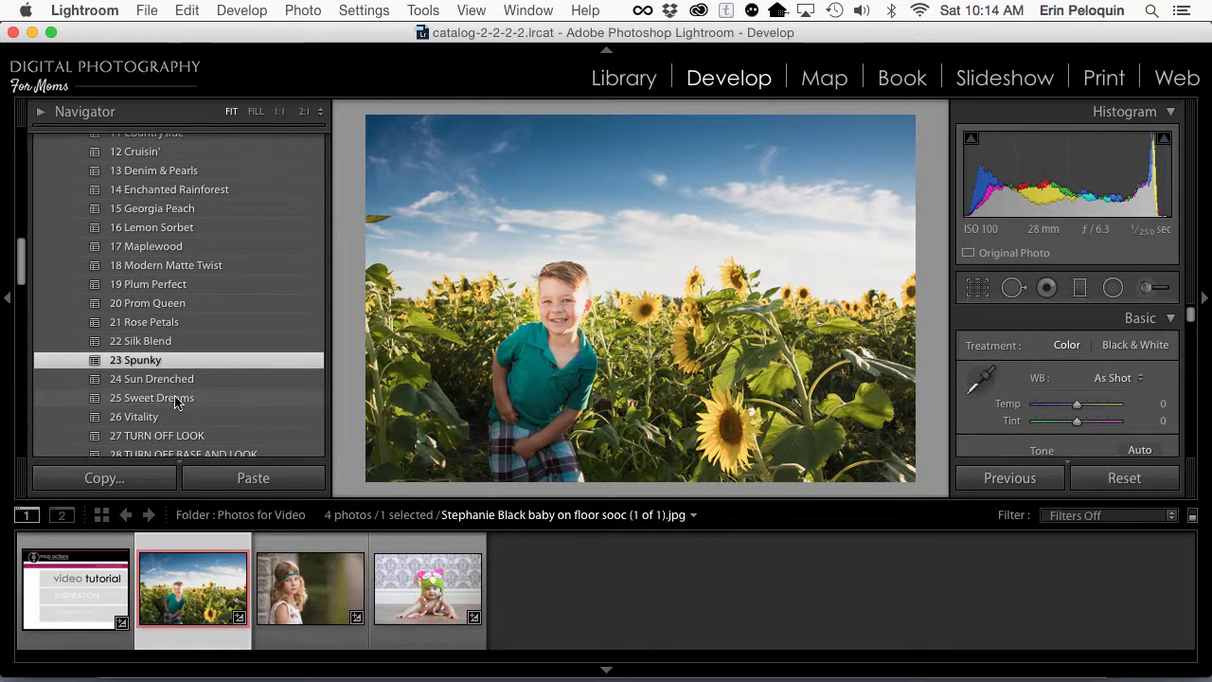
{"action": "scroll", "coordinate": [175, 403], "scroll_direction": "down", "scroll_amount": 1}
{"action": "left_click", "coordinate": [175, 404]}
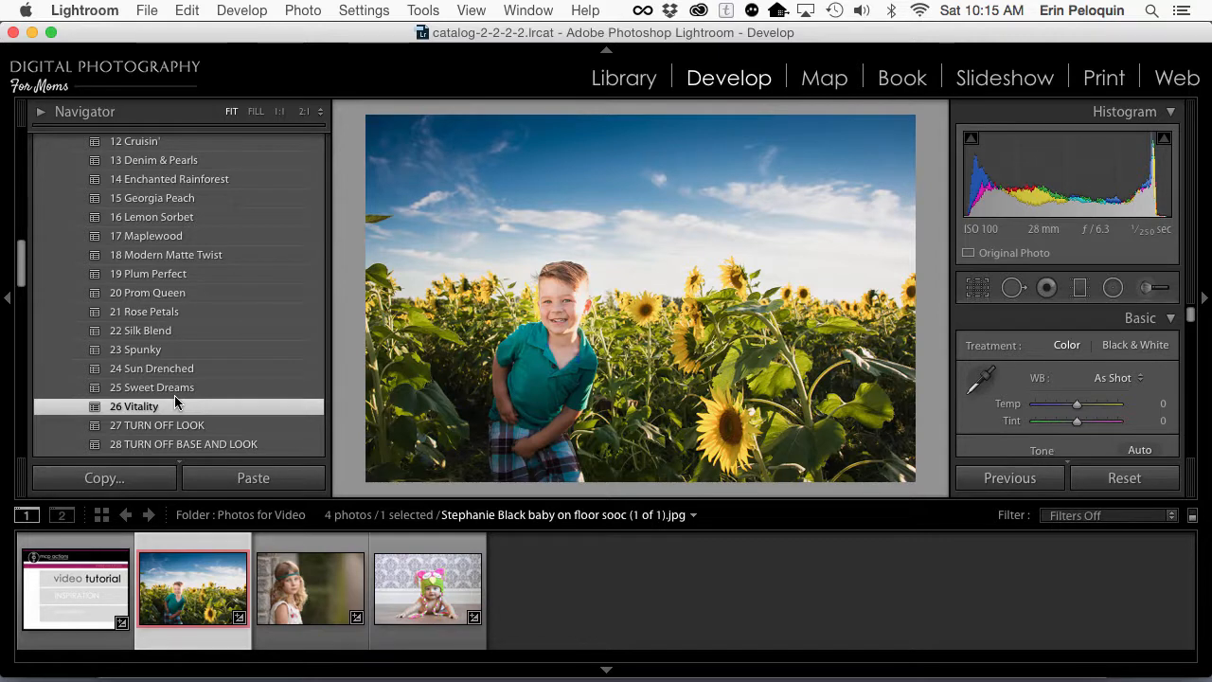
Step: Switch to the photo of the baby in the owl hat and expand the MCP Inspiration 1 - Correct folder
{"action": "left_click", "coordinate": [452, 607]}
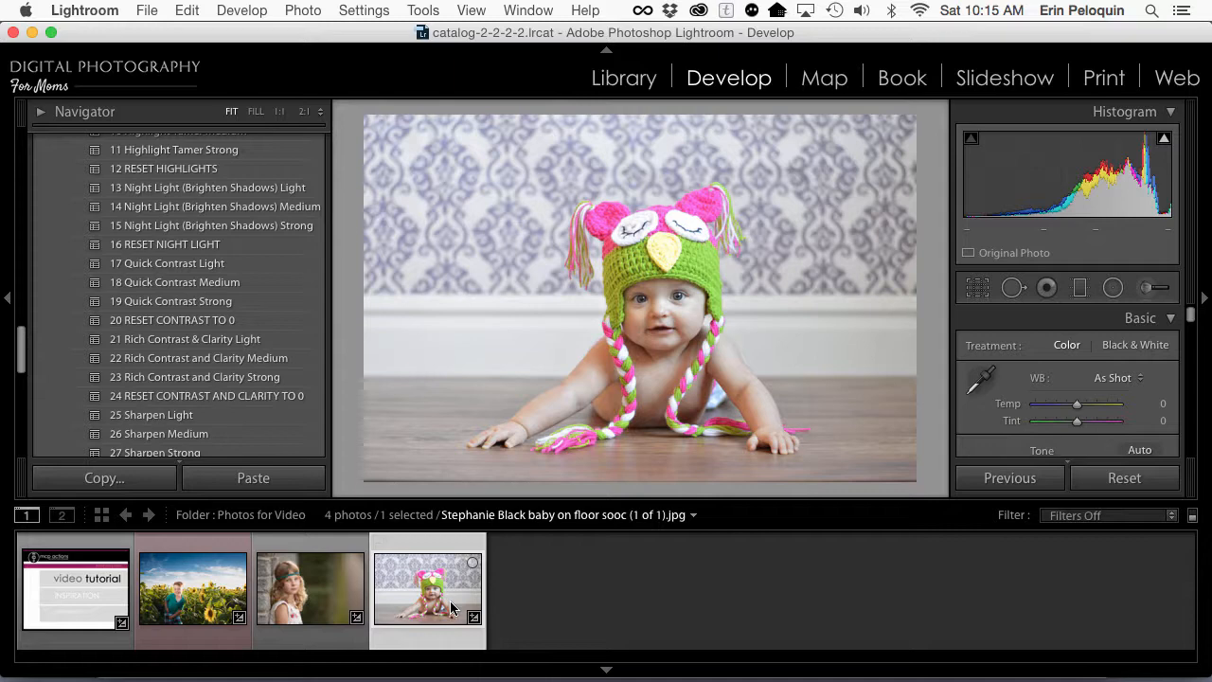
{"action": "scroll", "coordinate": [144, 275], "scroll_direction": "up", "scroll_amount": 15}
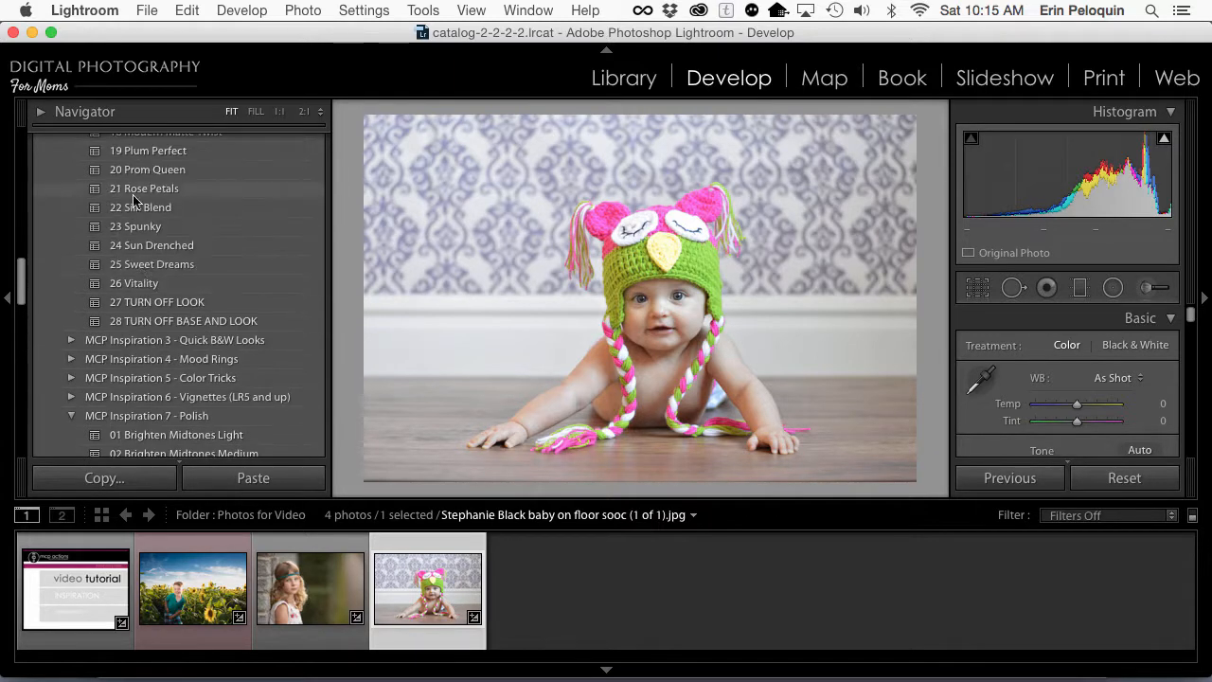
{"action": "scroll", "coordinate": [116, 265], "scroll_direction": "down", "scroll_amount": 4}
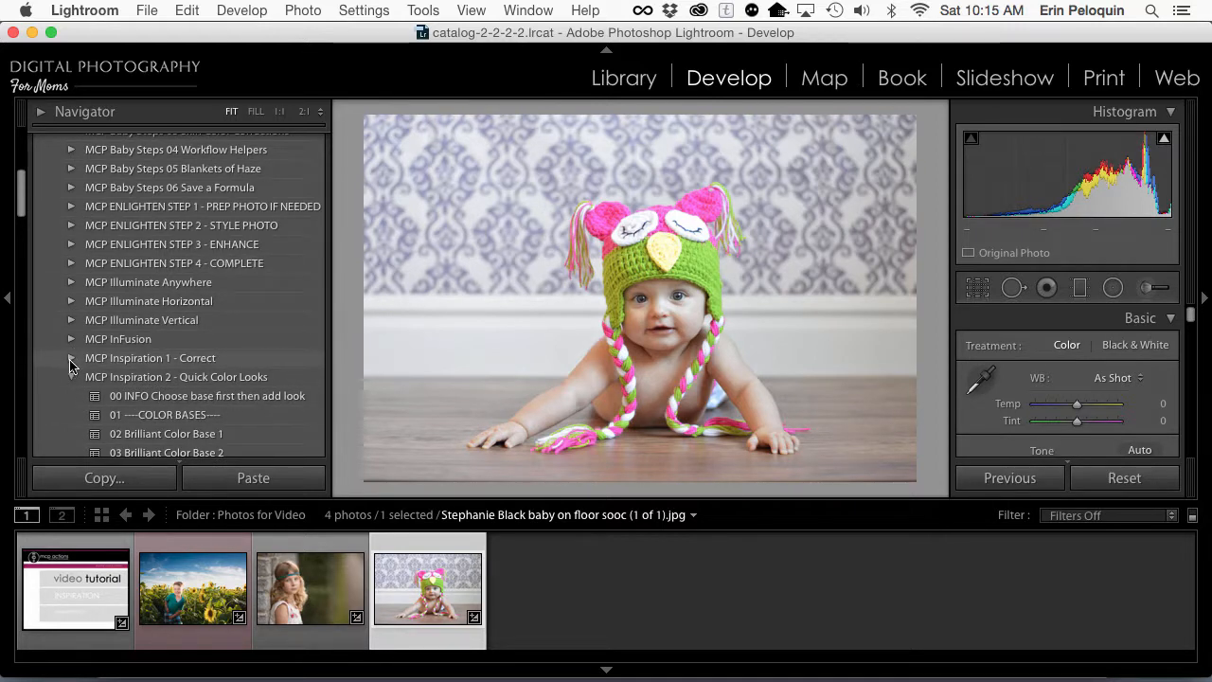
{"action": "left_click", "coordinate": [70, 358]}
Step: Expand the Navigator preview and bring the exposure presets of MCP Inspiration 1 - Correct into view
{"action": "left_click", "coordinate": [63, 116]}
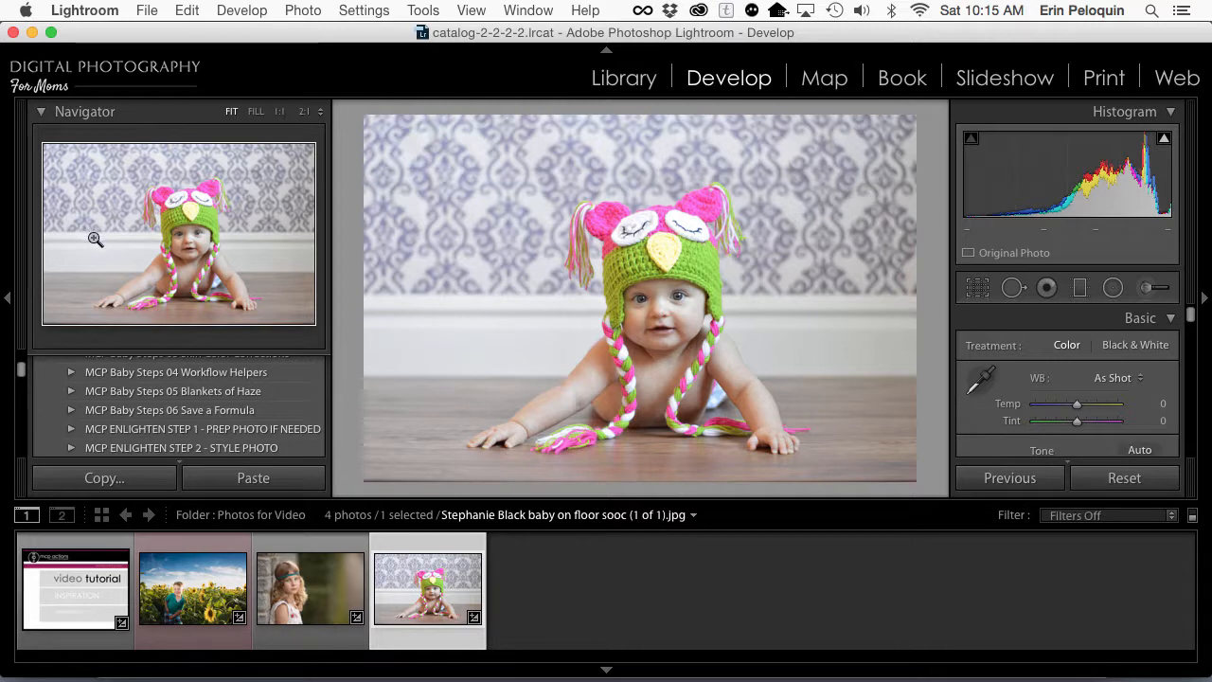
{"action": "scroll", "coordinate": [66, 407], "scroll_direction": "down", "scroll_amount": 1}
{"action": "scroll", "coordinate": [63, 408], "scroll_direction": "down", "scroll_amount": 4}
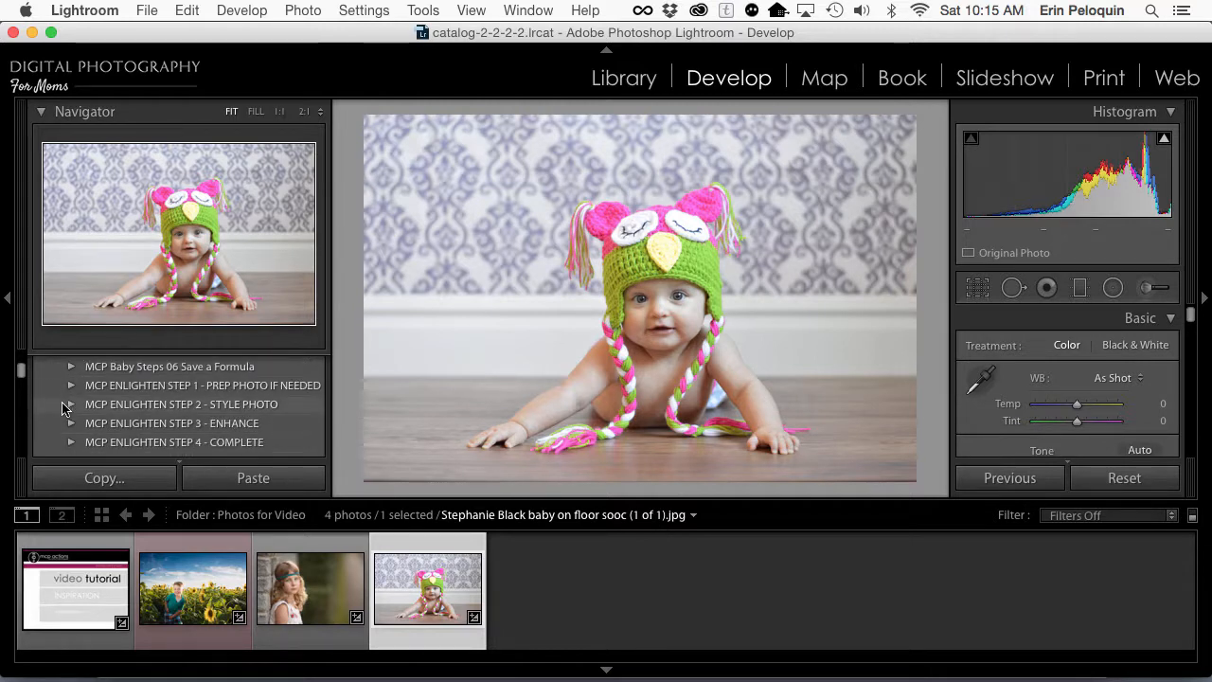
{"action": "scroll", "coordinate": [61, 408], "scroll_direction": "down", "scroll_amount": 4}
{"action": "left_click", "coordinate": [61, 409]}
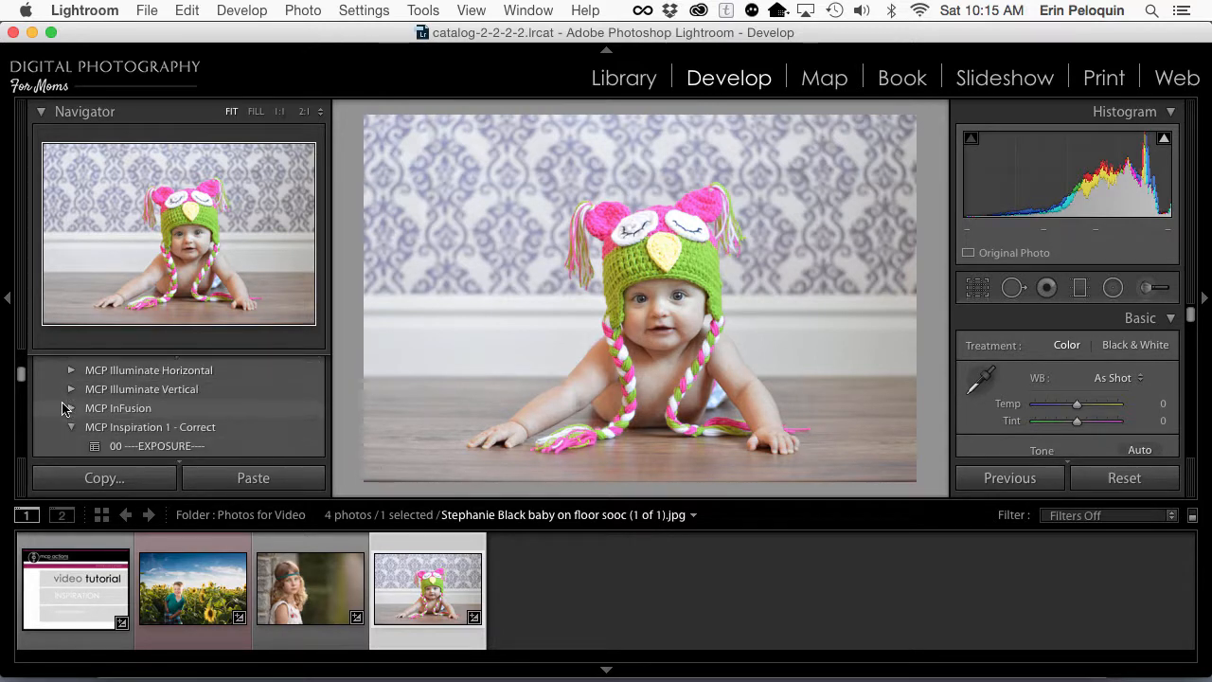
{"action": "scroll", "coordinate": [61, 408], "scroll_direction": "down", "scroll_amount": 1}
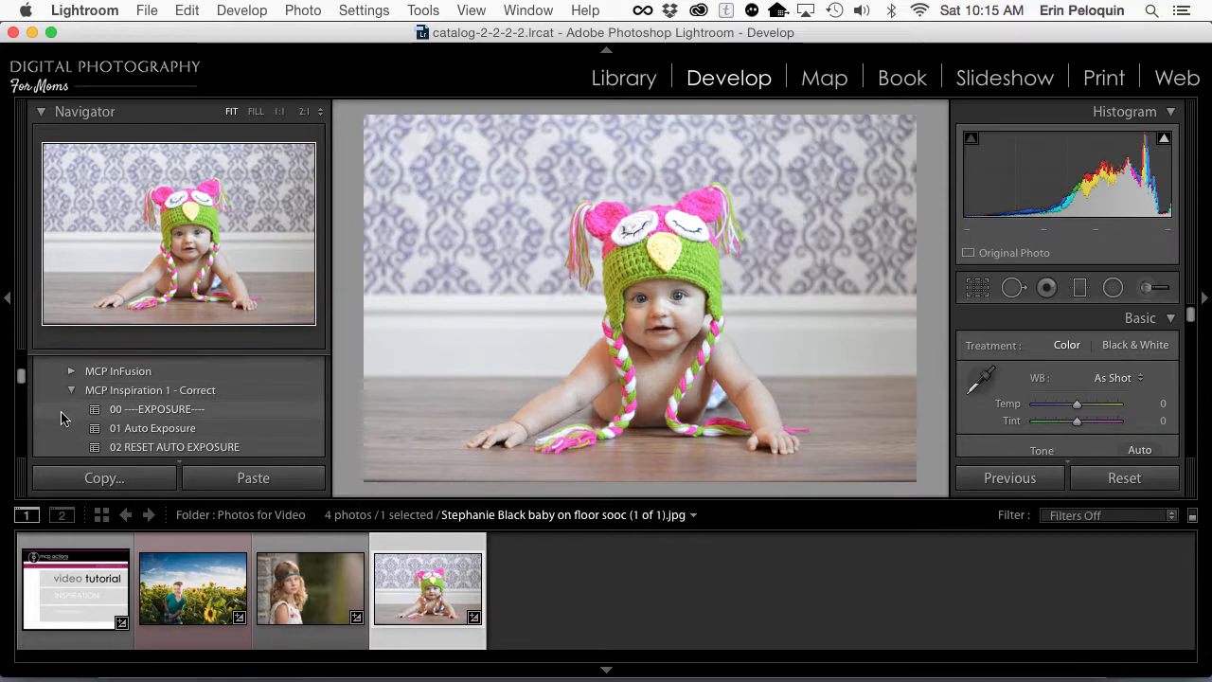
Step: Apply the 11 Auto White Balance preset from MCP Inspiration 1 - Correct to the owl-hat baby photo
{"action": "scroll", "coordinate": [61, 408], "scroll_direction": "down", "scroll_amount": 6}
{"action": "scroll", "coordinate": [60, 418], "scroll_direction": "down", "scroll_amount": 5}
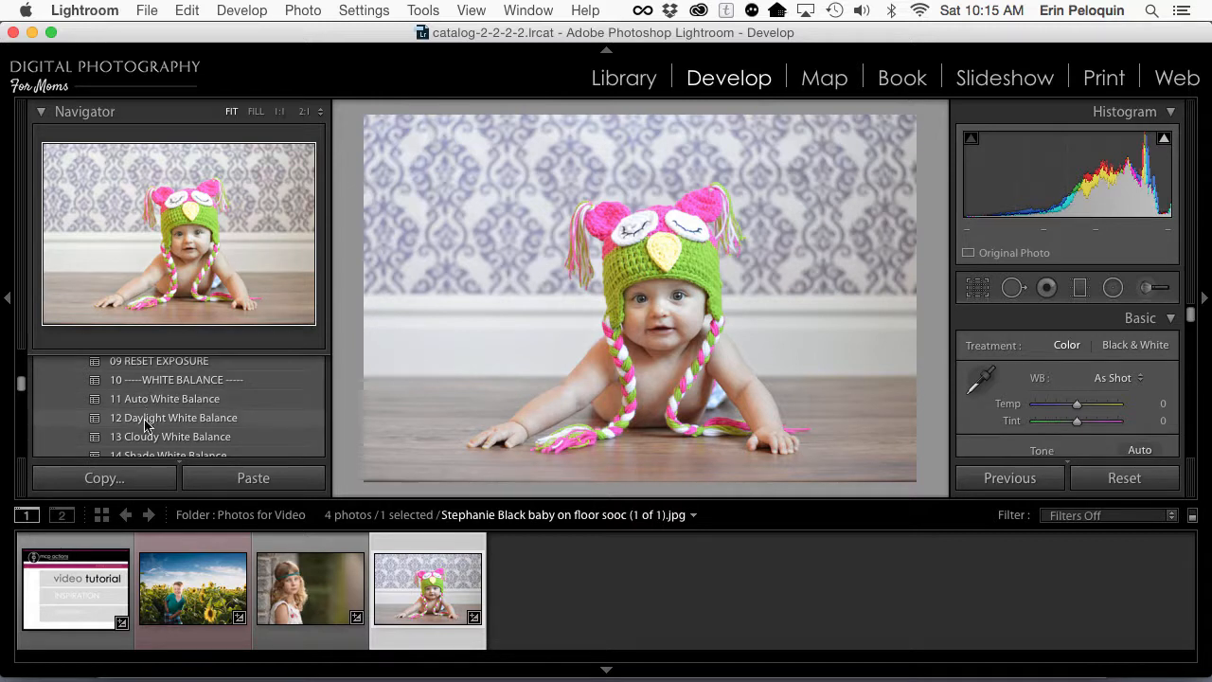
{"action": "scroll", "coordinate": [145, 422], "scroll_direction": "down", "scroll_amount": 1}
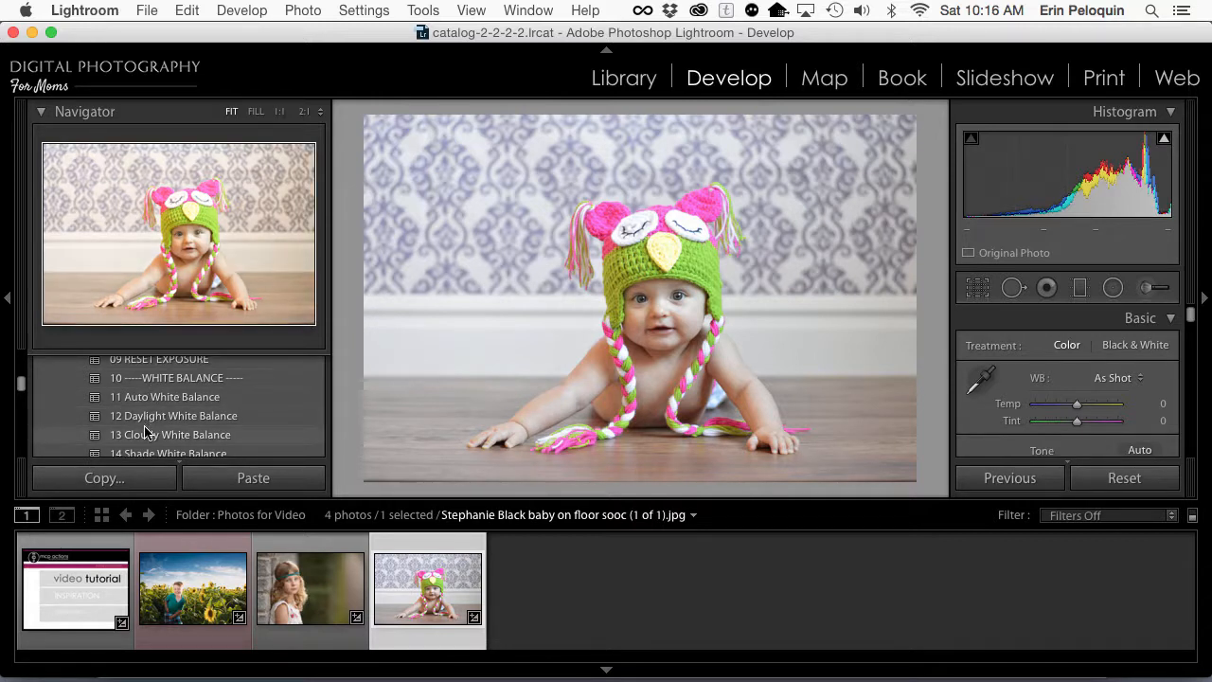
{"action": "scroll", "coordinate": [145, 432], "scroll_direction": "down", "scroll_amount": 1}
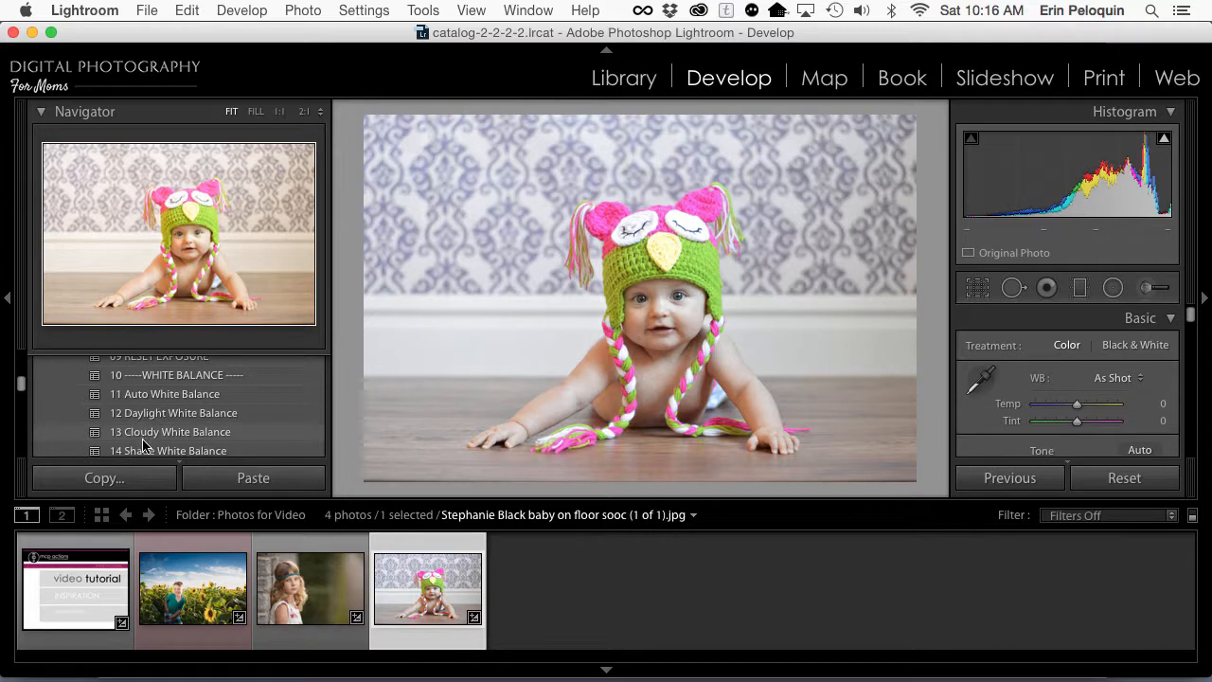
{"action": "scroll", "coordinate": [140, 450], "scroll_direction": "down", "scroll_amount": 2}
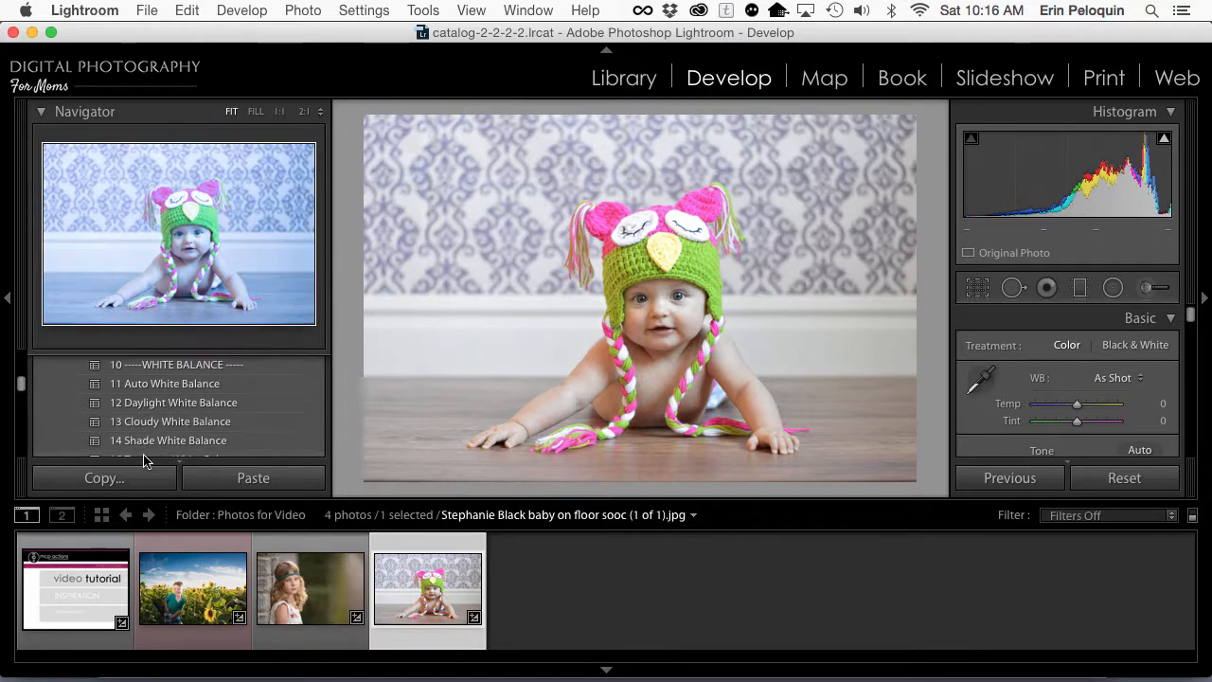
{"action": "left_click", "coordinate": [145, 384]}
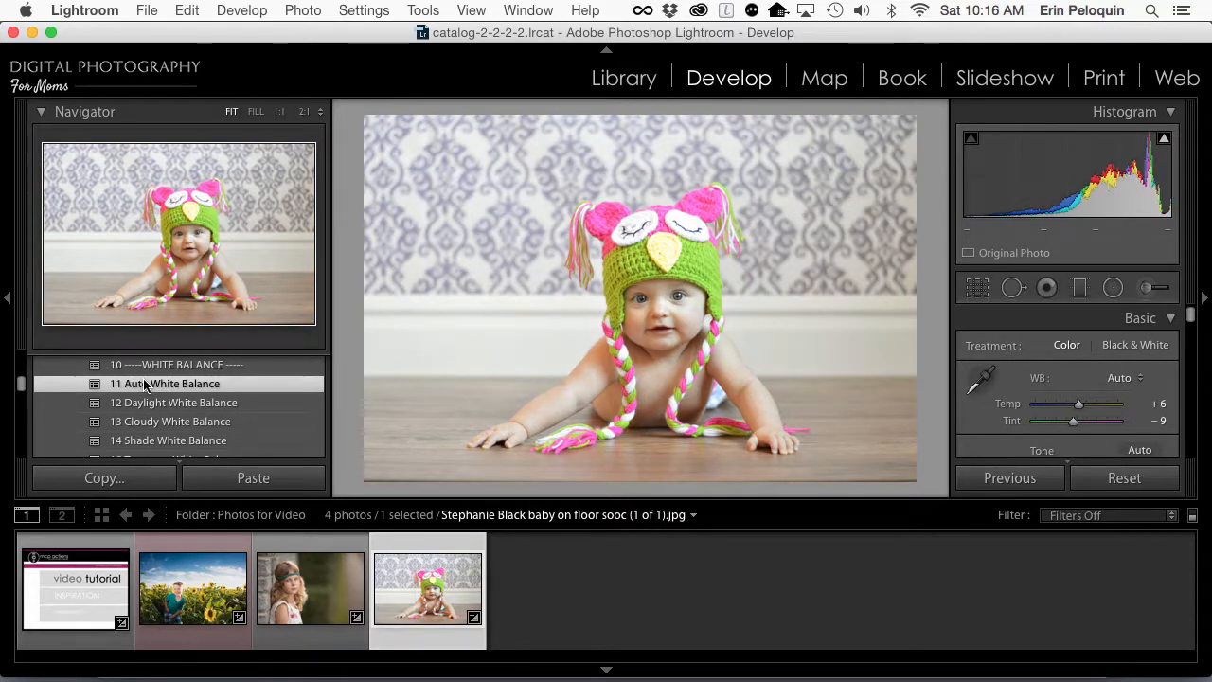
Step: Collapse the Navigator preview and apply 02 Brilliant Color Base 1 with the 26 Vitality color look to the baby photo
{"action": "left_click", "coordinate": [42, 112]}
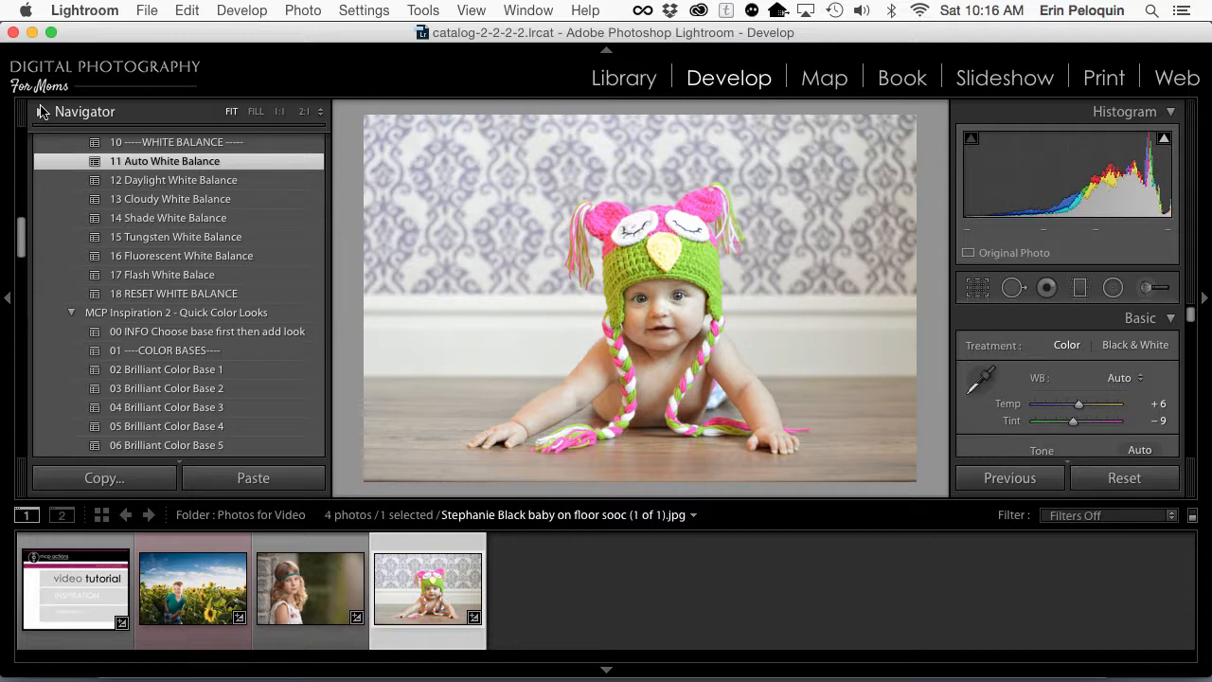
{"action": "left_click", "coordinate": [113, 368]}
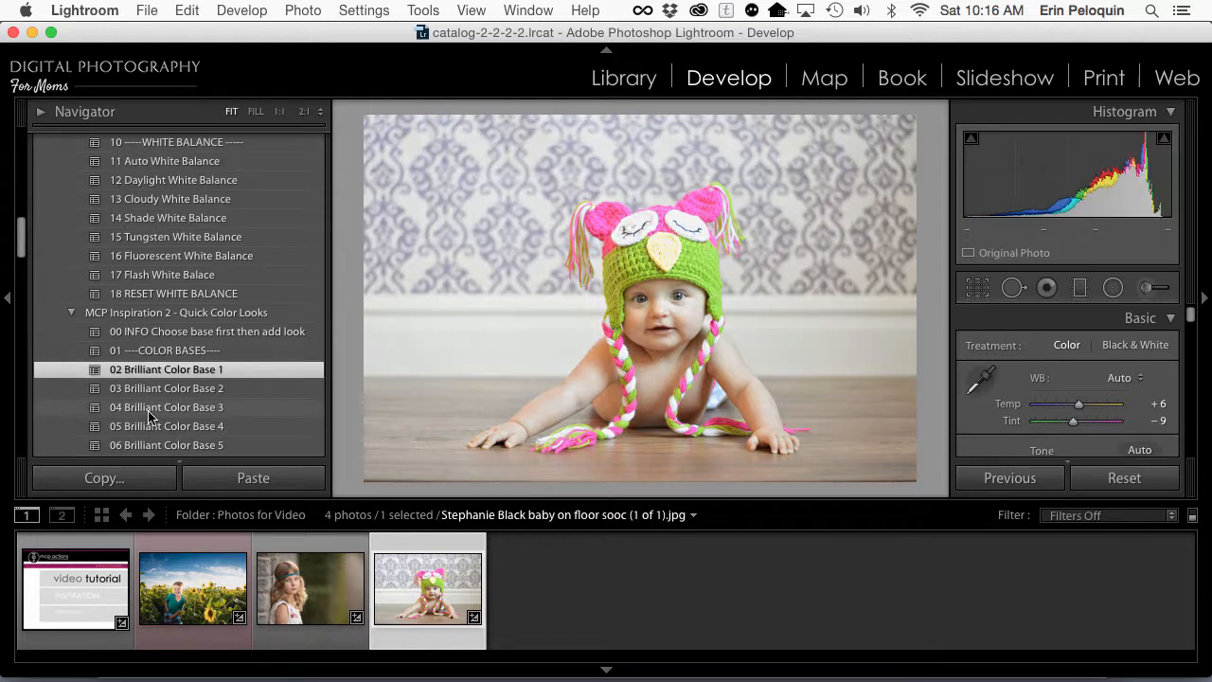
{"action": "scroll", "coordinate": [153, 416], "scroll_direction": "down", "scroll_amount": 8}
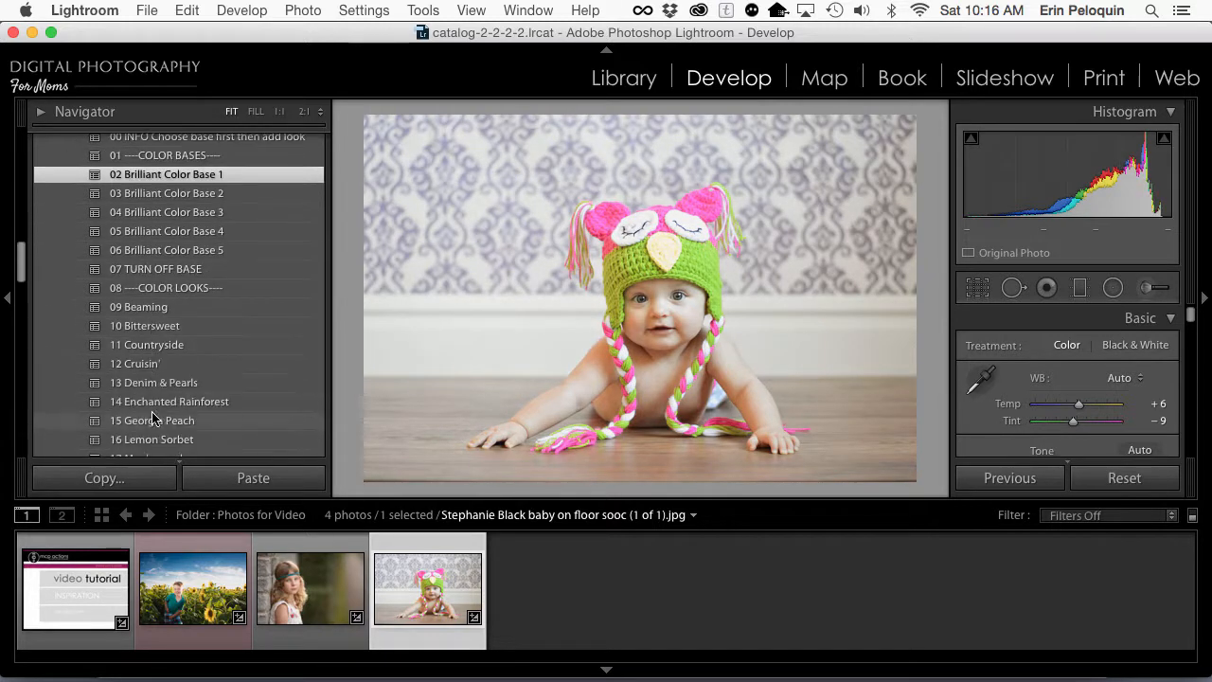
{"action": "scroll", "coordinate": [153, 417], "scroll_direction": "down", "scroll_amount": 16}
{"action": "left_click", "coordinate": [155, 240]}
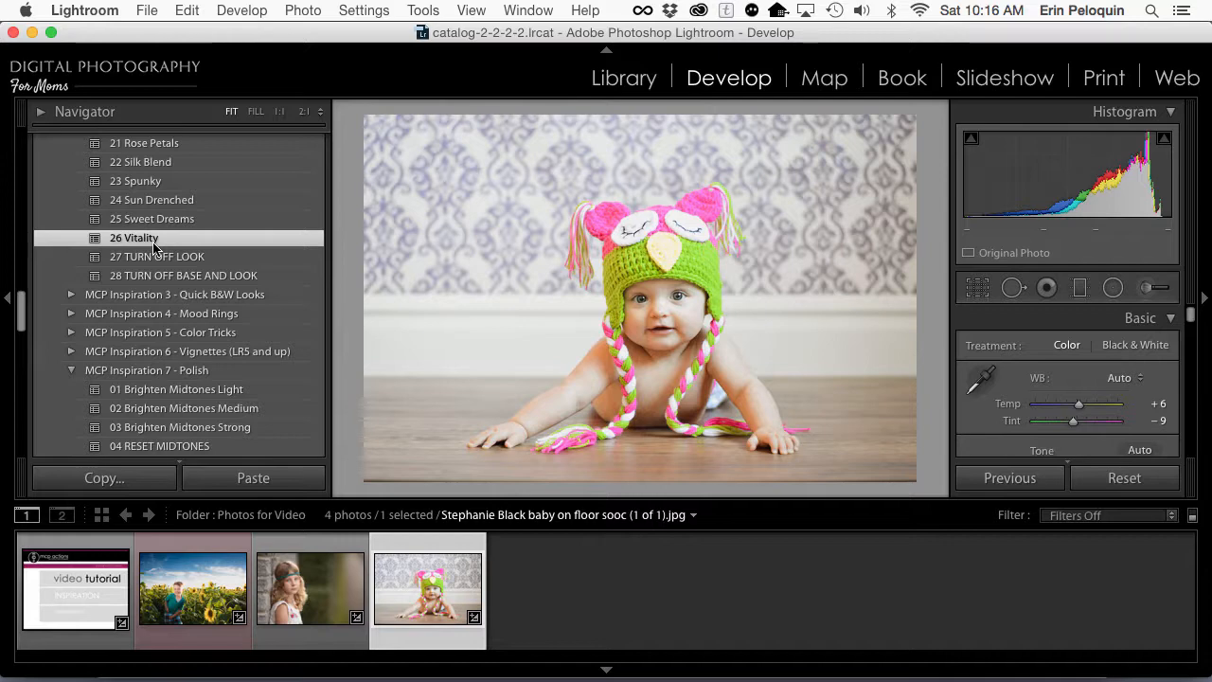
Step: Expand MCP Inspiration 4 - Mood Rings and apply the 04 Loving Pink overlay to the baby photo
{"action": "left_click", "coordinate": [71, 313]}
{"action": "scroll", "coordinate": [74, 347], "scroll_direction": "down", "scroll_amount": 3}
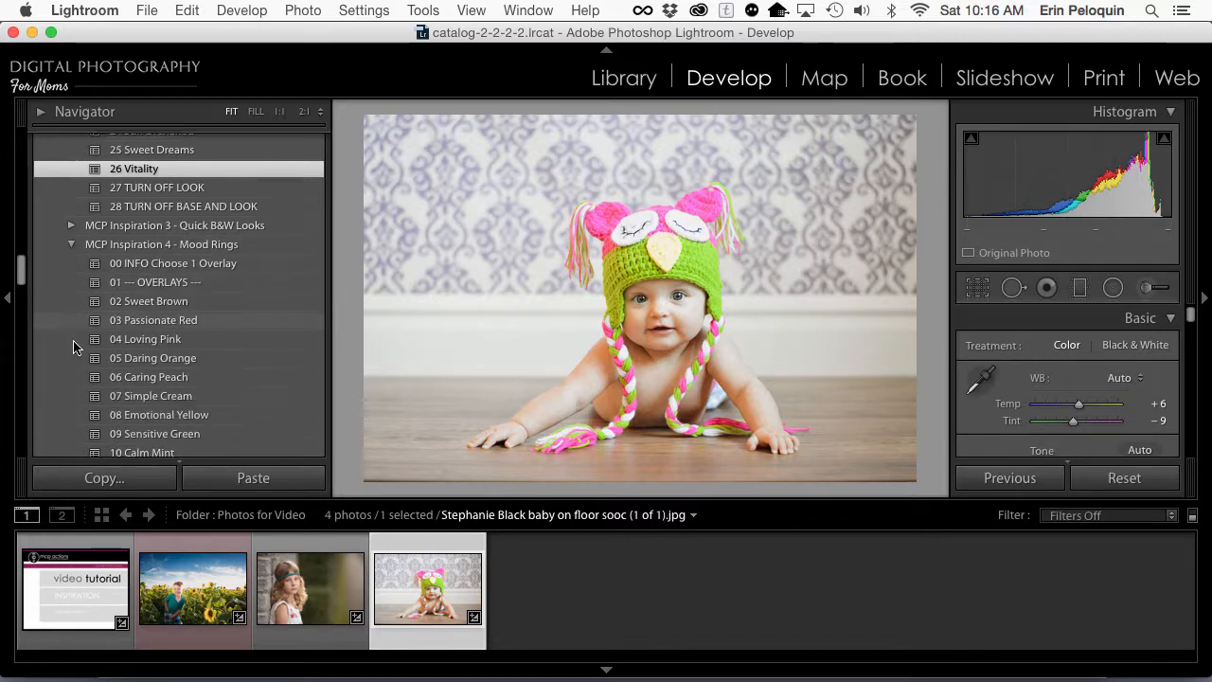
{"action": "scroll", "coordinate": [73, 347], "scroll_direction": "down", "scroll_amount": 1}
{"action": "left_click", "coordinate": [139, 308]}
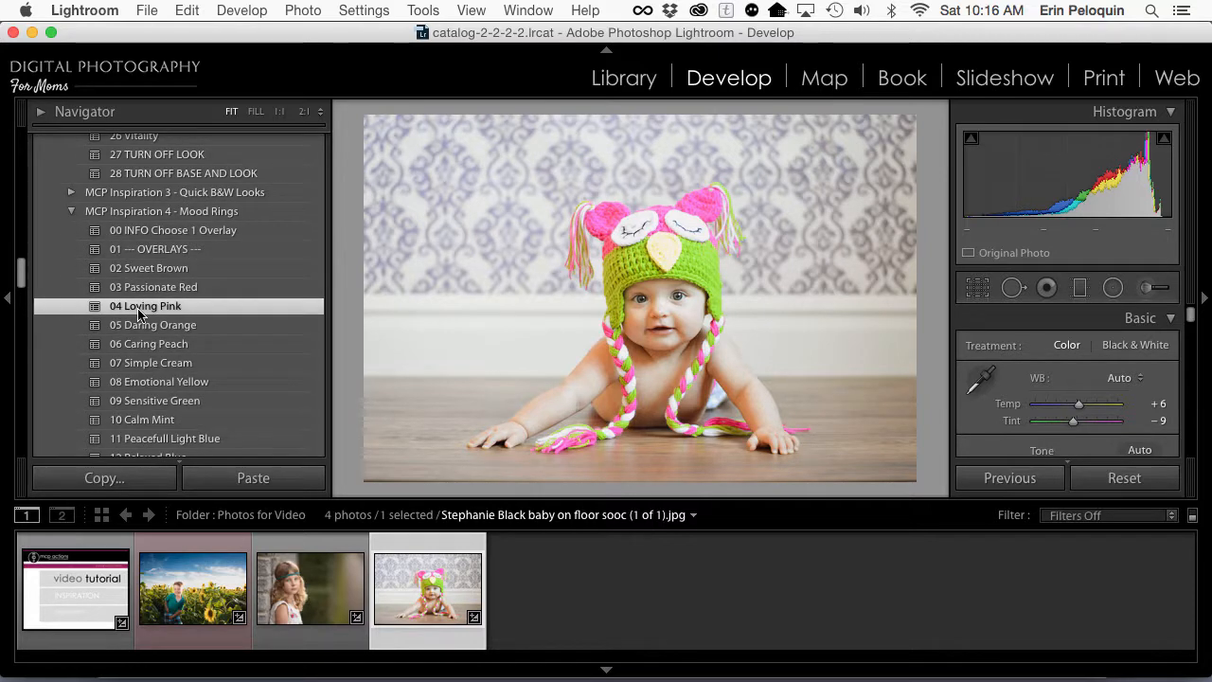
Step: Expand MCP Inspiration 6 - Vignettes and apply the 05 Light Vignette preset to the baby photo
{"action": "scroll", "coordinate": [139, 313], "scroll_direction": "down", "scroll_amount": 20}
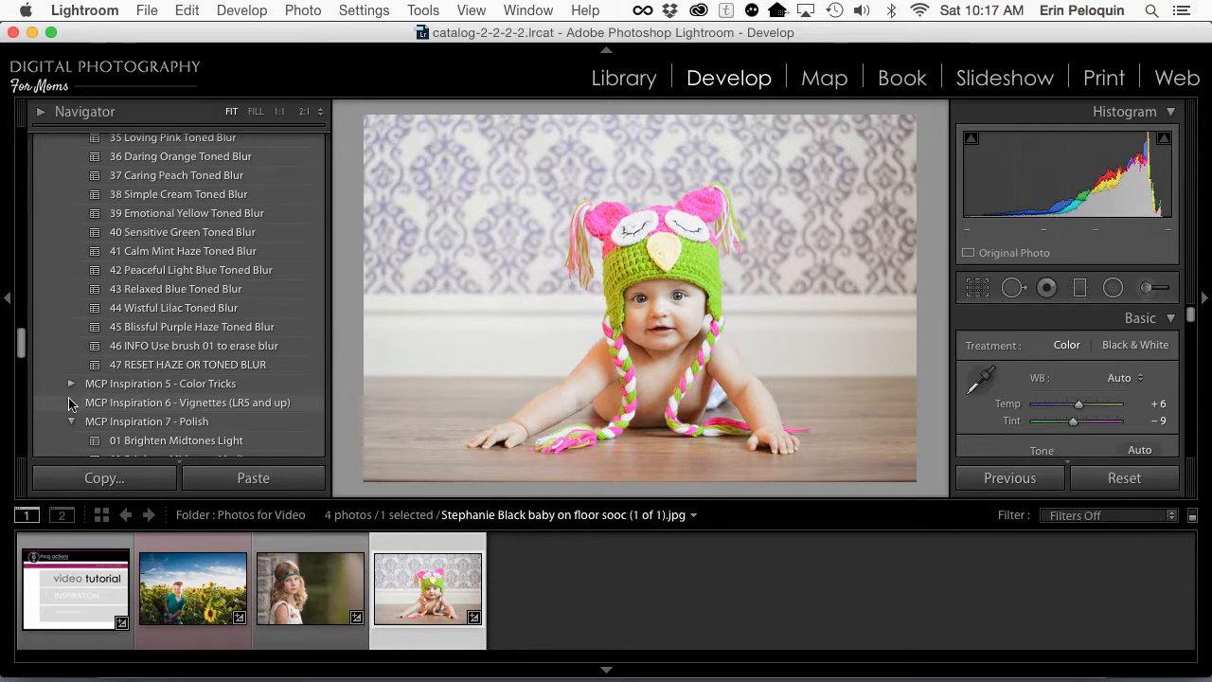
{"action": "left_click", "coordinate": [72, 403]}
{"action": "scroll", "coordinate": [72, 407], "scroll_direction": "down", "scroll_amount": 3}
{"action": "scroll", "coordinate": [34, 322], "scroll_direction": "down", "scroll_amount": 2}
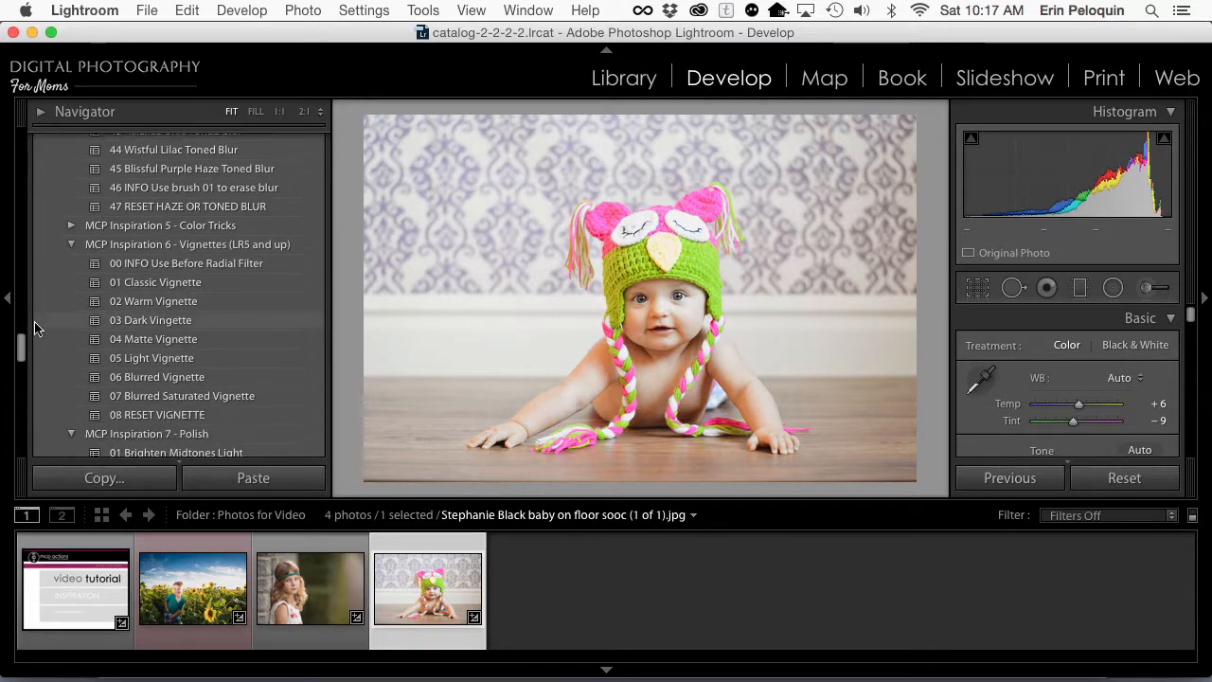
{"action": "left_click", "coordinate": [139, 362]}
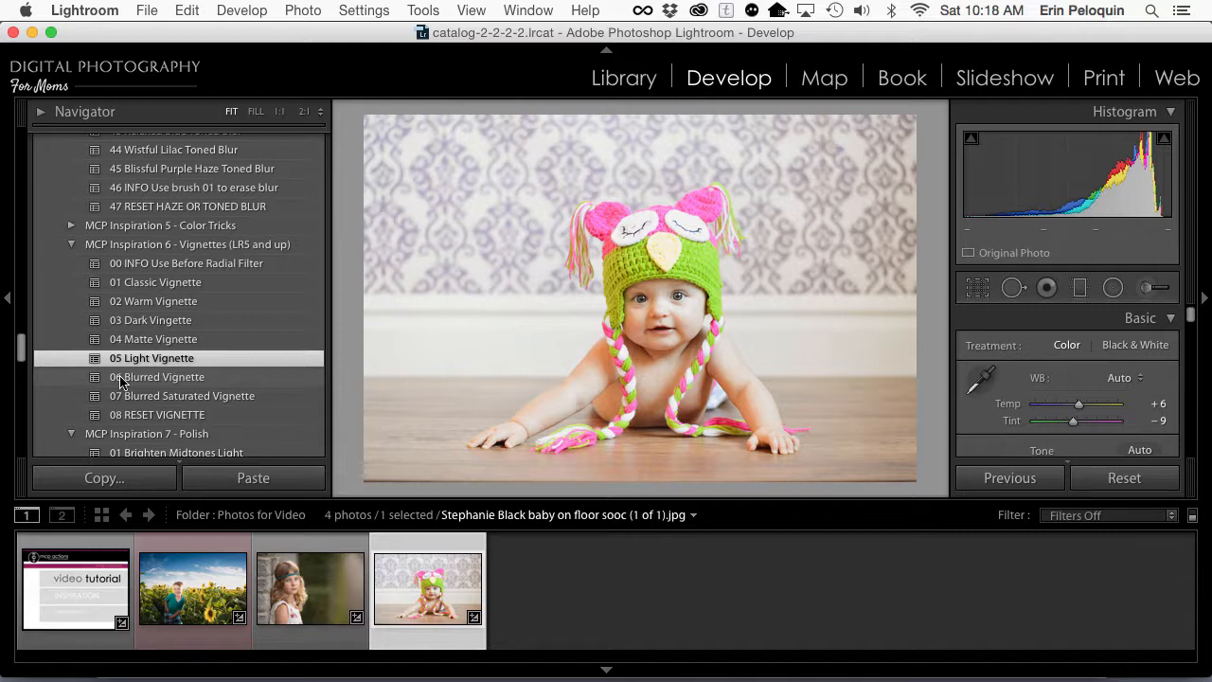
Step: Activate the Adjustment Brush with the MCP Inspiration 22 Color Pop effect
{"action": "left_click", "coordinate": [1142, 288]}
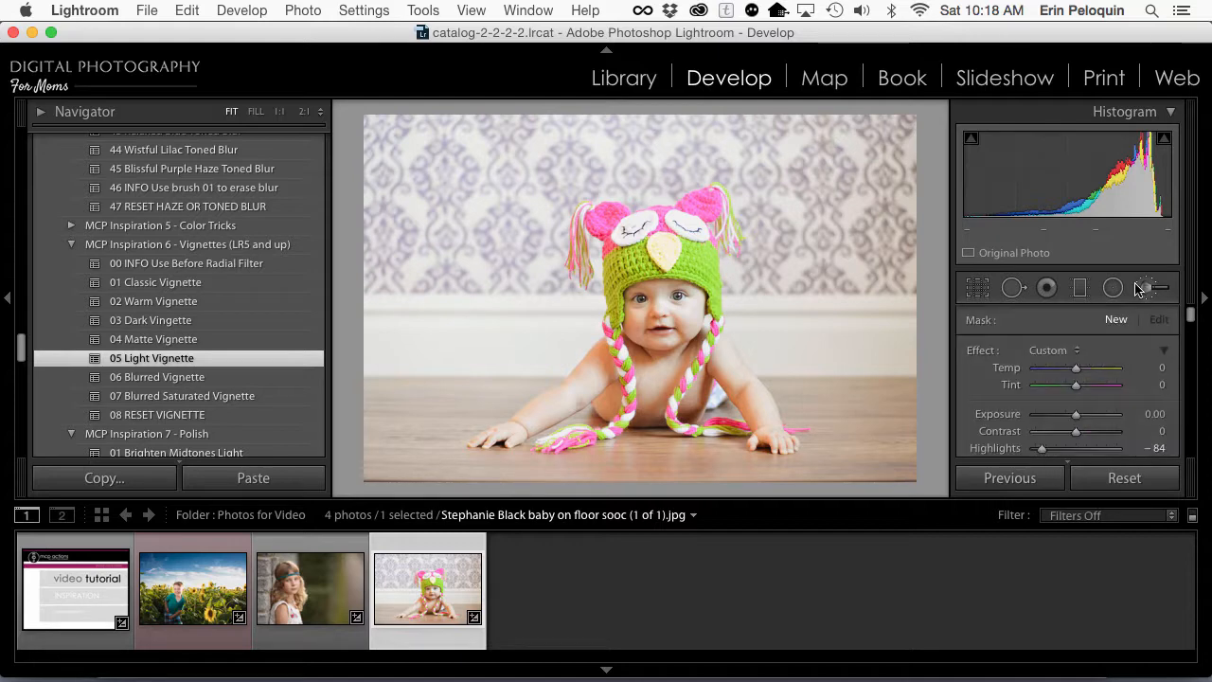
{"action": "left_click", "coordinate": [1046, 351]}
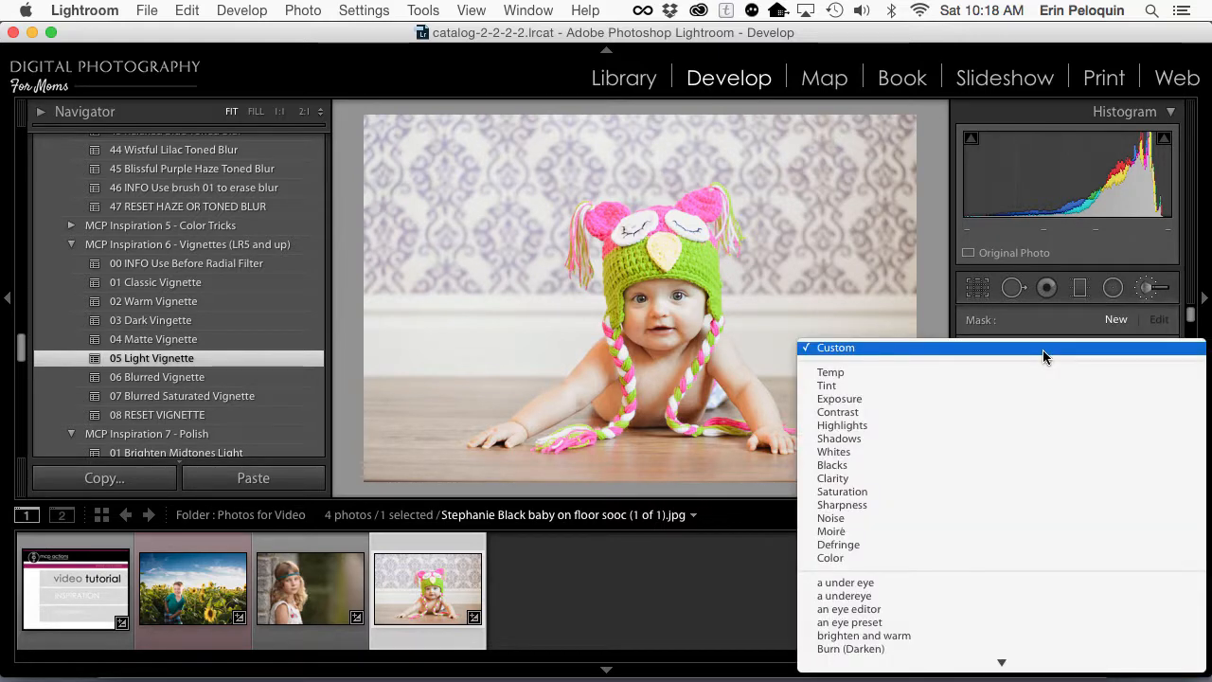
{"action": "scroll", "coordinate": [1033, 580], "scroll_direction": "down", "scroll_amount": 10}
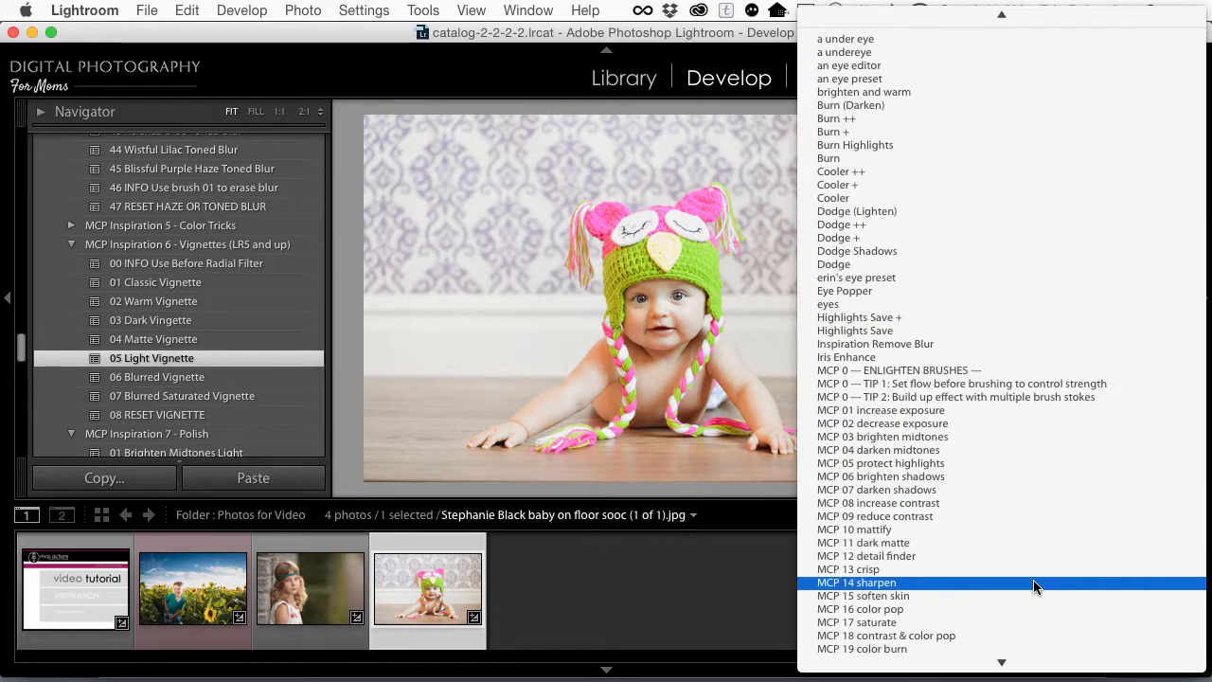
{"action": "scroll", "coordinate": [1035, 586], "scroll_direction": "down", "scroll_amount": 10}
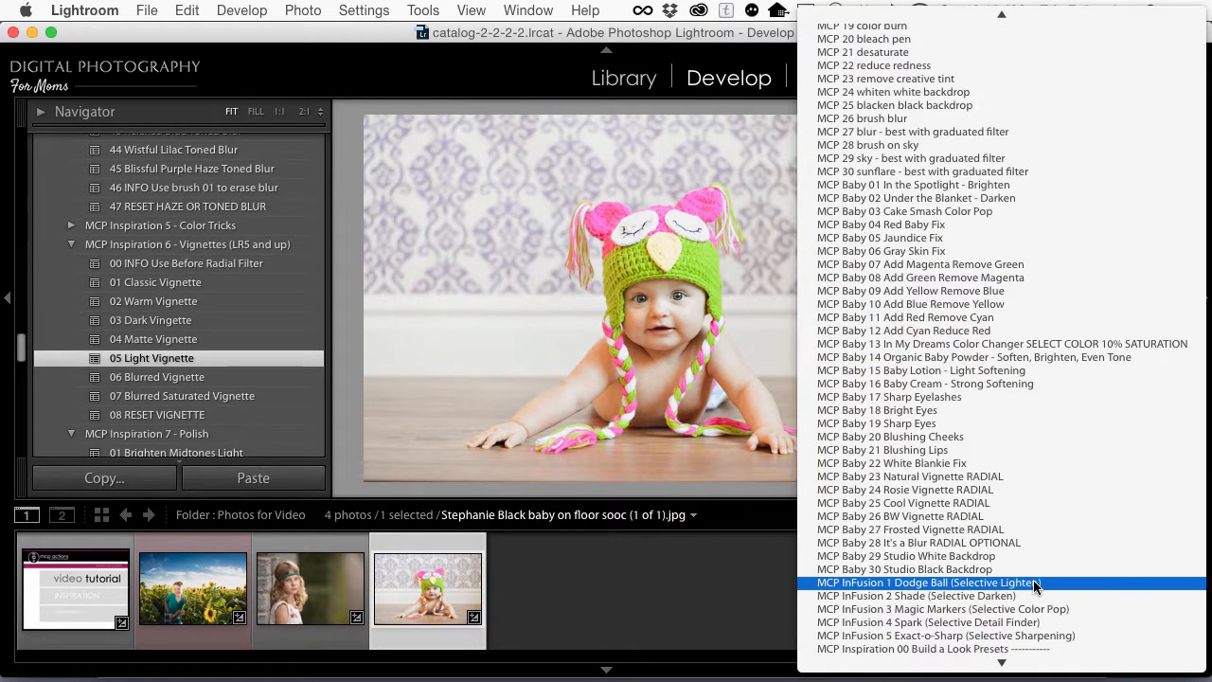
{"action": "scroll", "coordinate": [1035, 587], "scroll_direction": "down", "scroll_amount": 6}
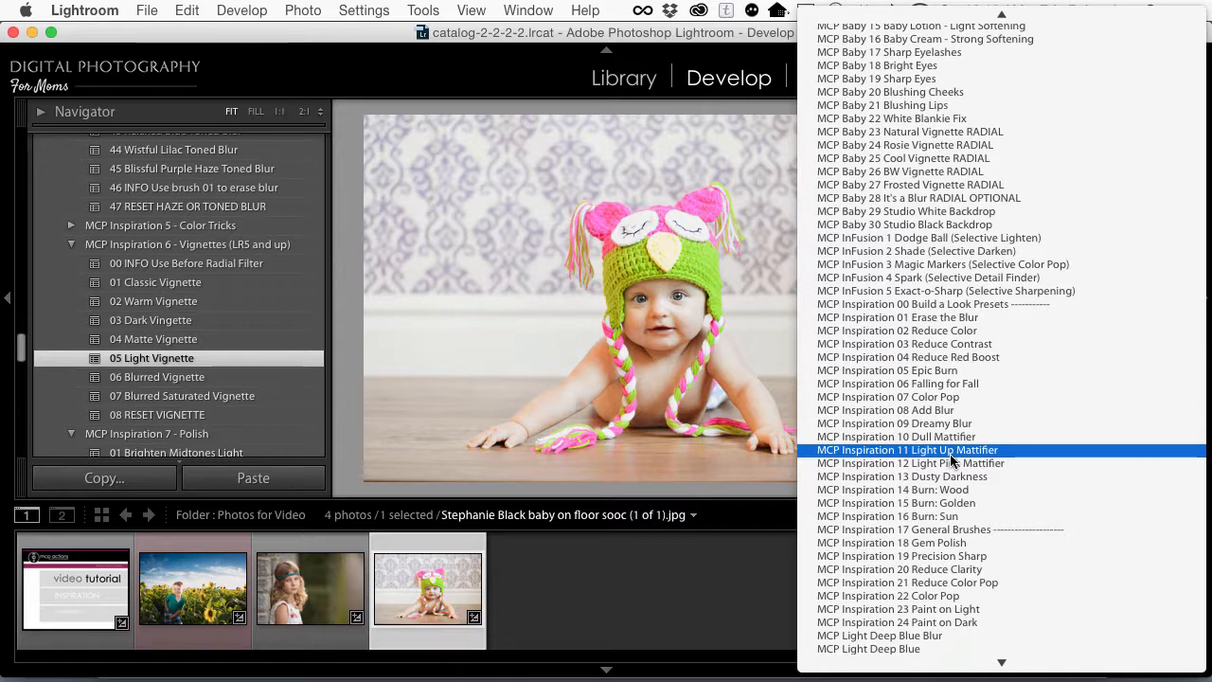
{"action": "left_click", "coordinate": [963, 597]}
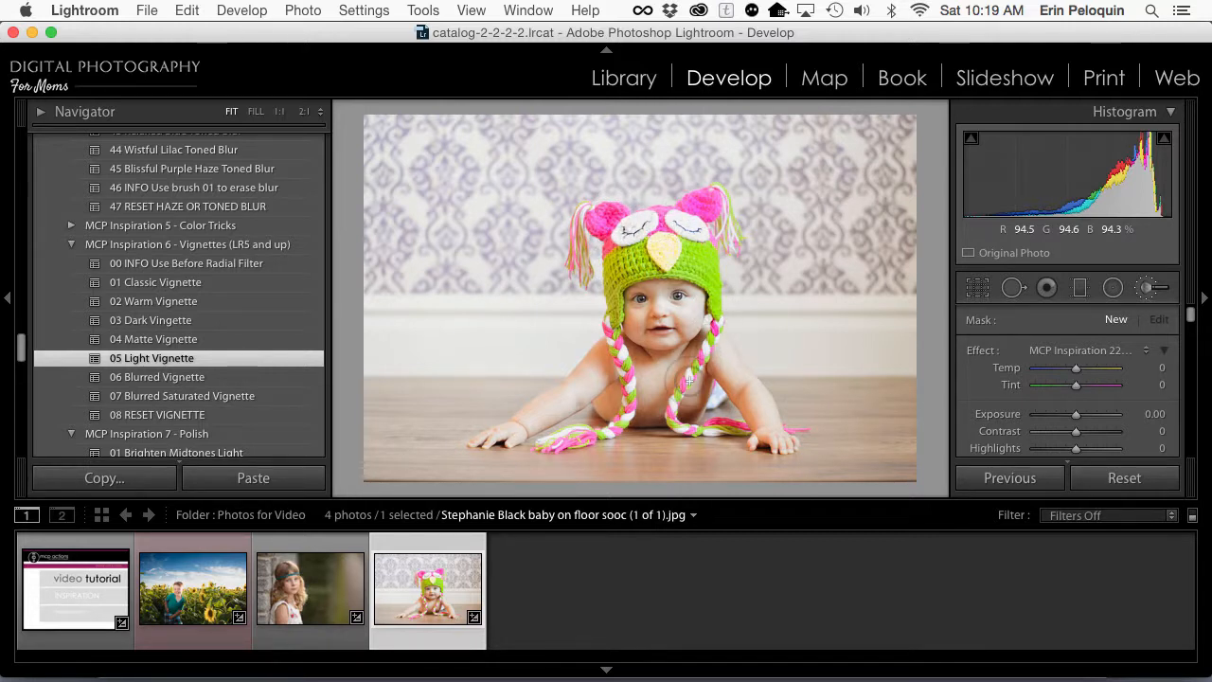
Step: Reduce the brush size to 6.0 and paint the color pop over the baby's owl hat
{"action": "key", "text": "shift+m"}
{"action": "key", "text": "k"}
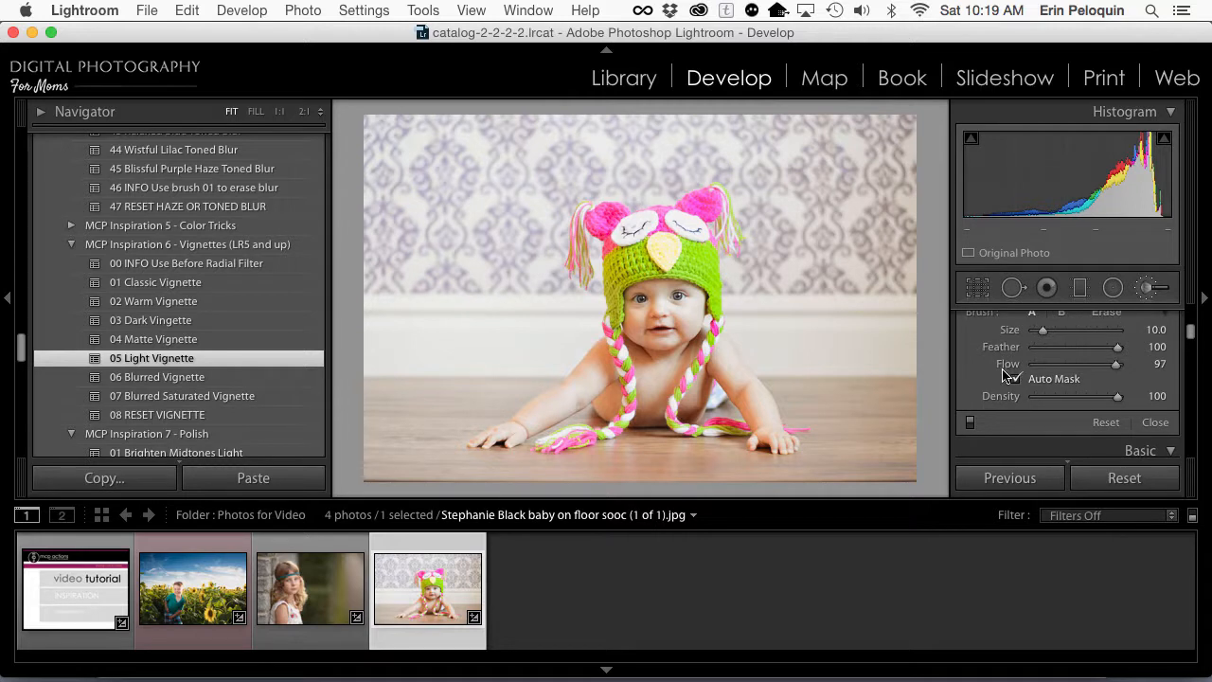
{"action": "key", "text": "["}
{"action": "key", "text": "["}
{"action": "key", "text": "["}
{"action": "key", "text": "["}
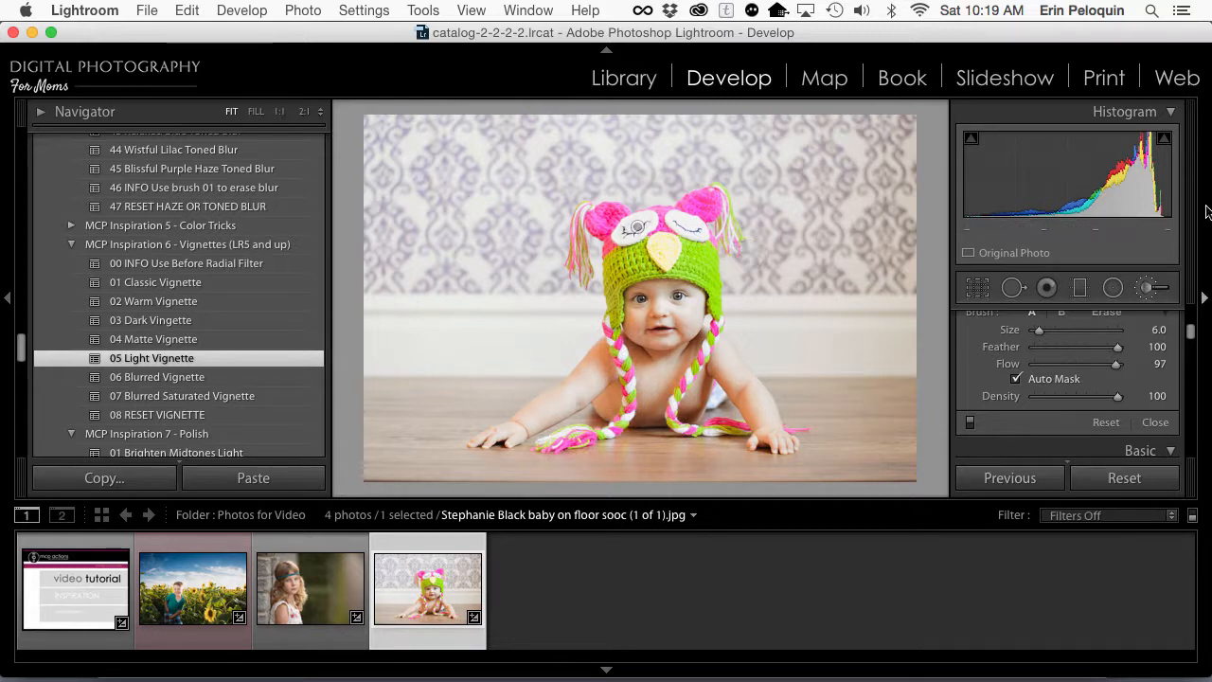
Step: Start a new brush adjustment using the MCP Inspiration 19 Precision Sharp effect
{"action": "scroll", "coordinate": [1136, 400], "scroll_direction": "up", "scroll_amount": 6}
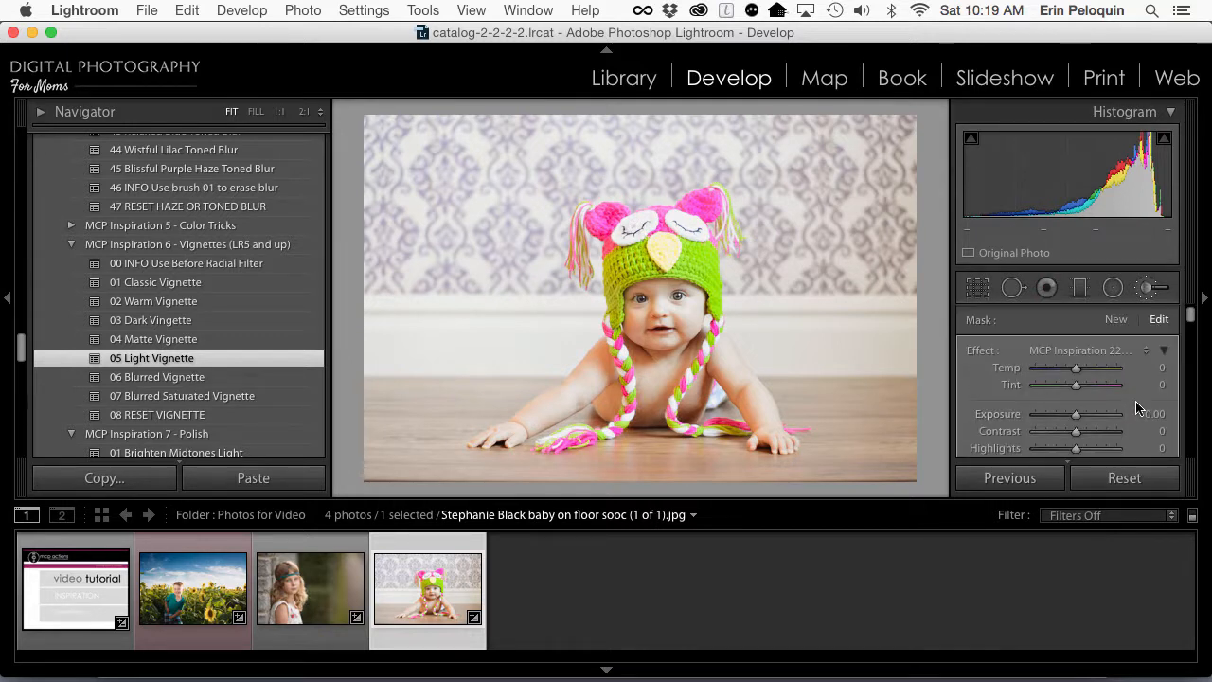
{"action": "left_click", "coordinate": [1123, 322]}
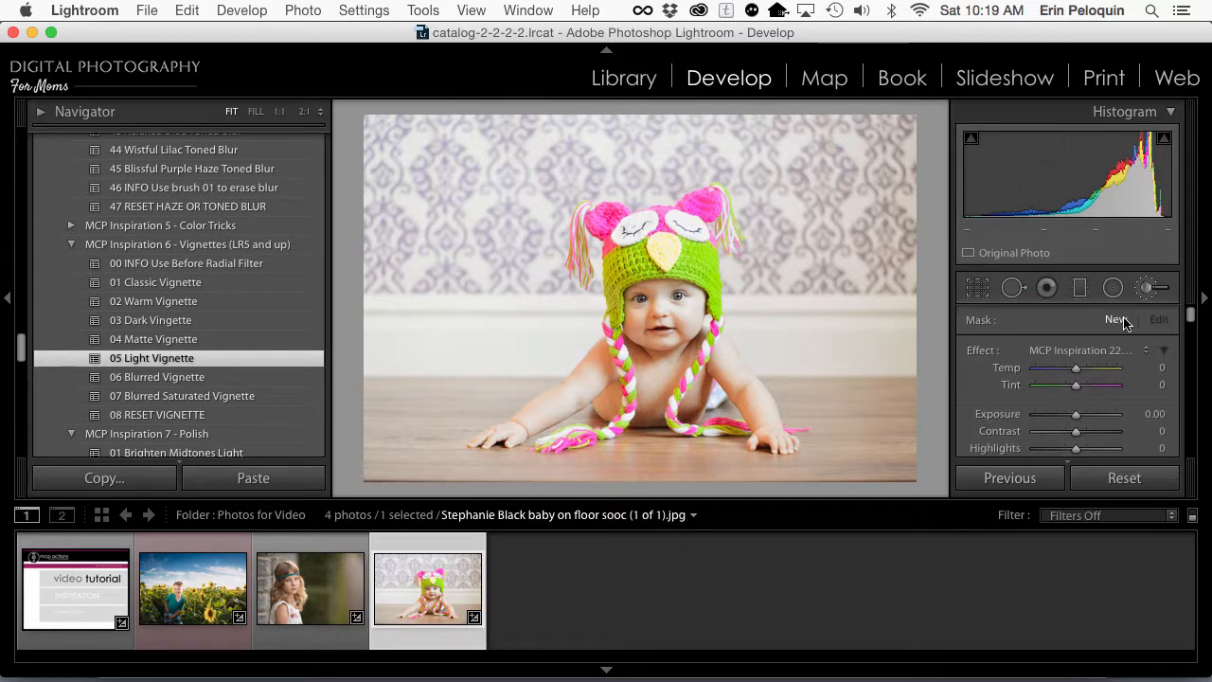
{"action": "left_click", "coordinate": [1089, 350]}
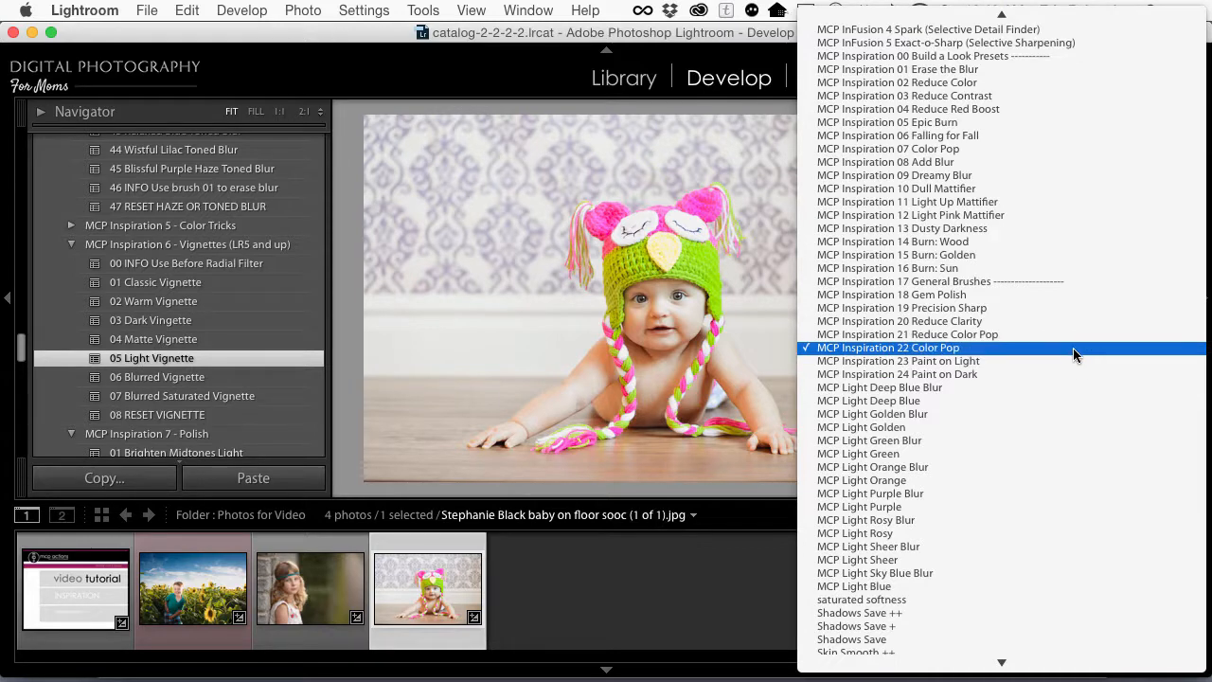
{"action": "left_click", "coordinate": [1049, 309]}
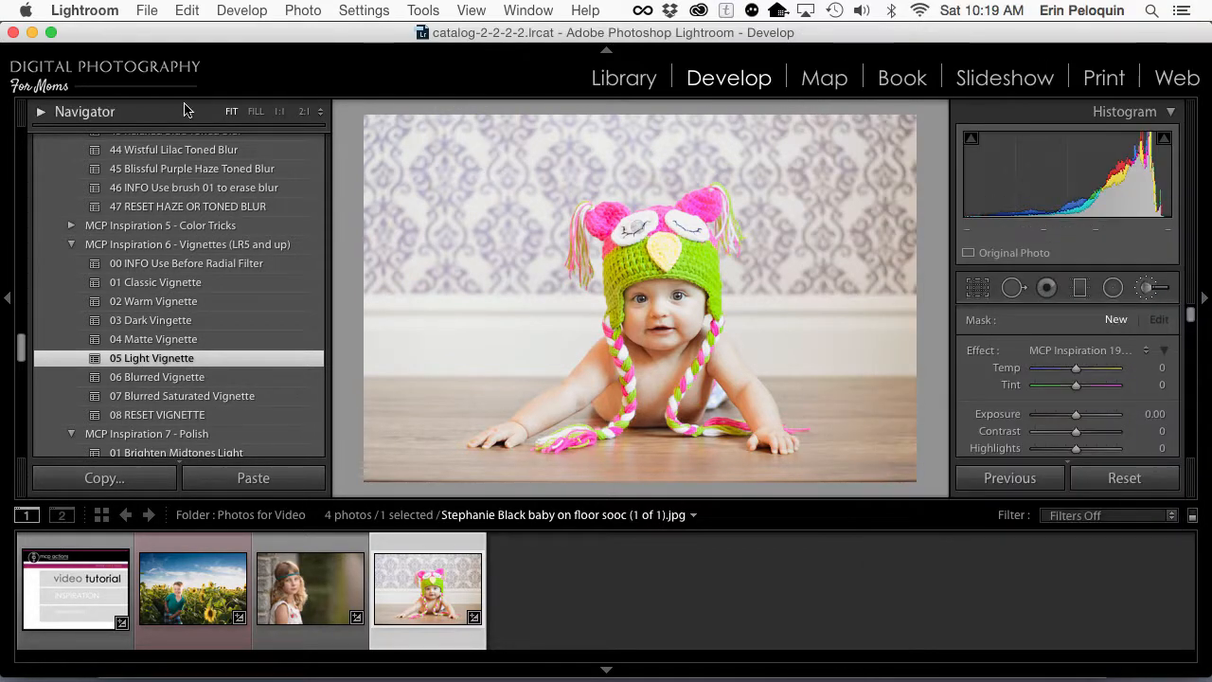
Step: Brush the sharpening over the baby's eyes, then compare the whole photo before and after the edits
{"action": "left_click", "coordinate": [280, 112]}
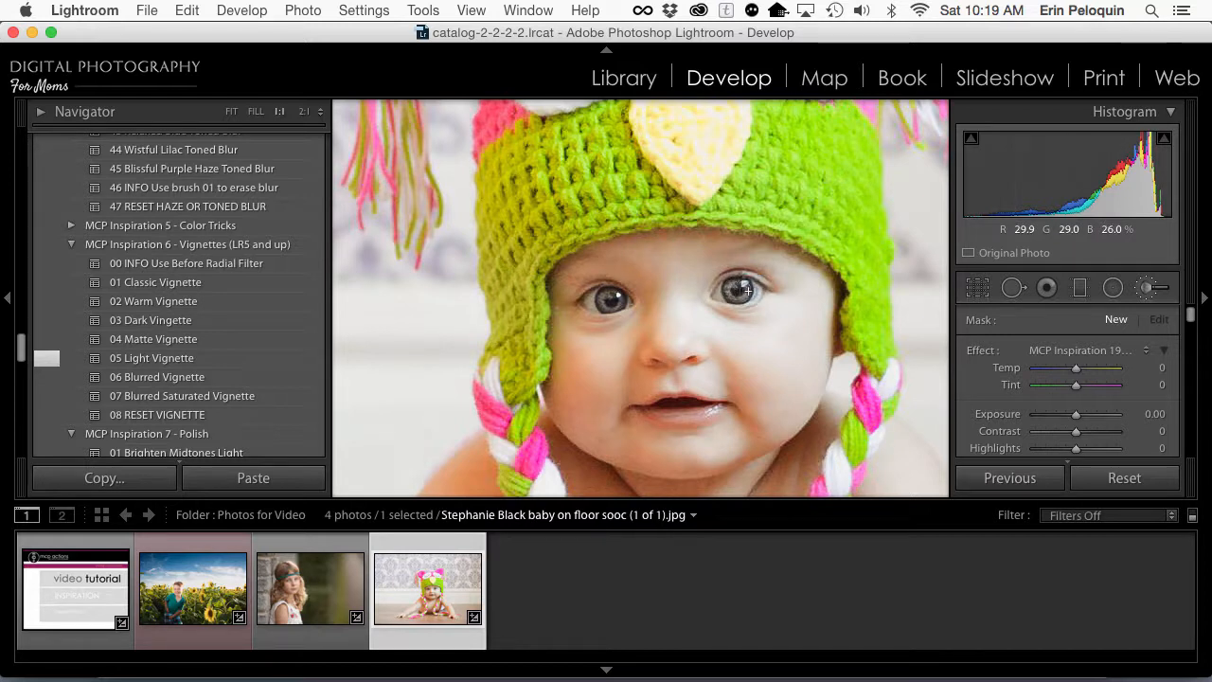
{"action": "left_click", "coordinate": [726, 289]}
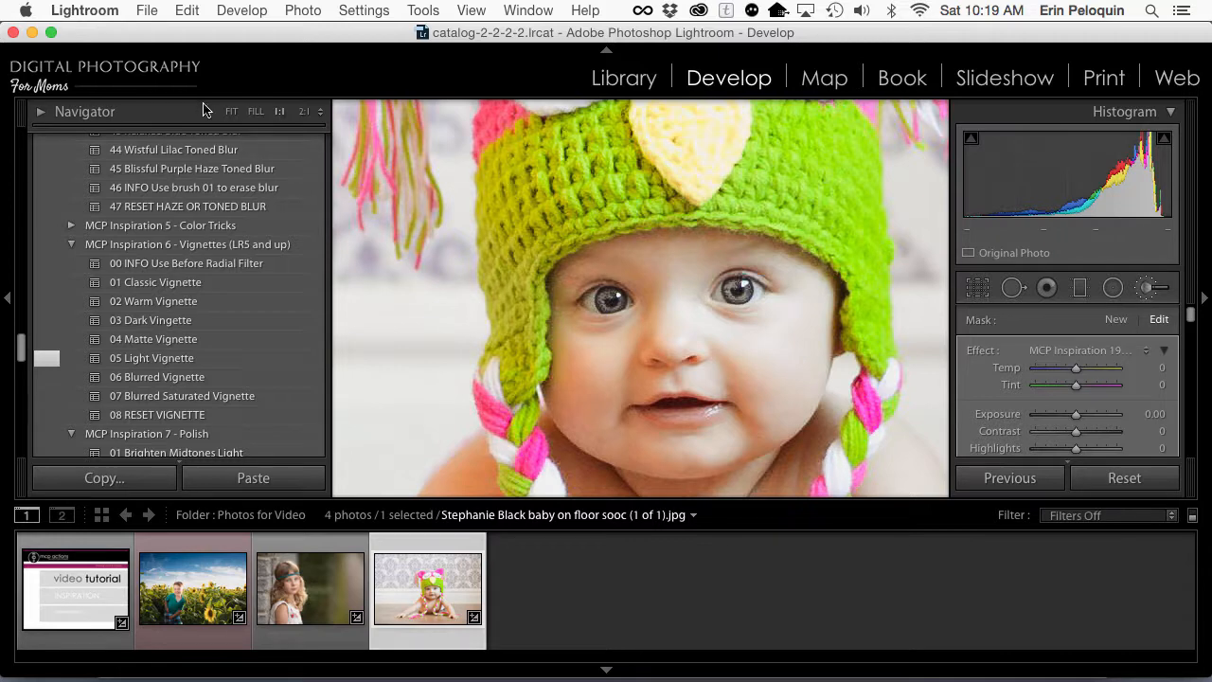
{"action": "left_click", "coordinate": [231, 111]}
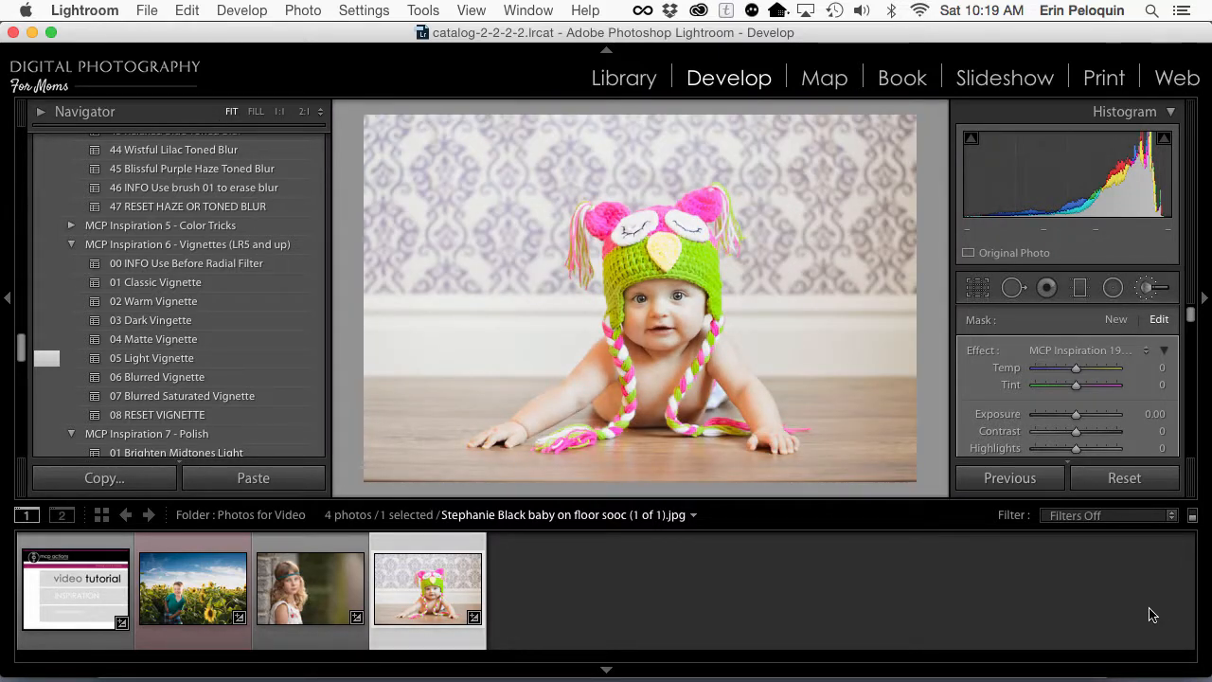
{"action": "key", "text": "backslash"}
{"action": "key", "text": "backslash"}
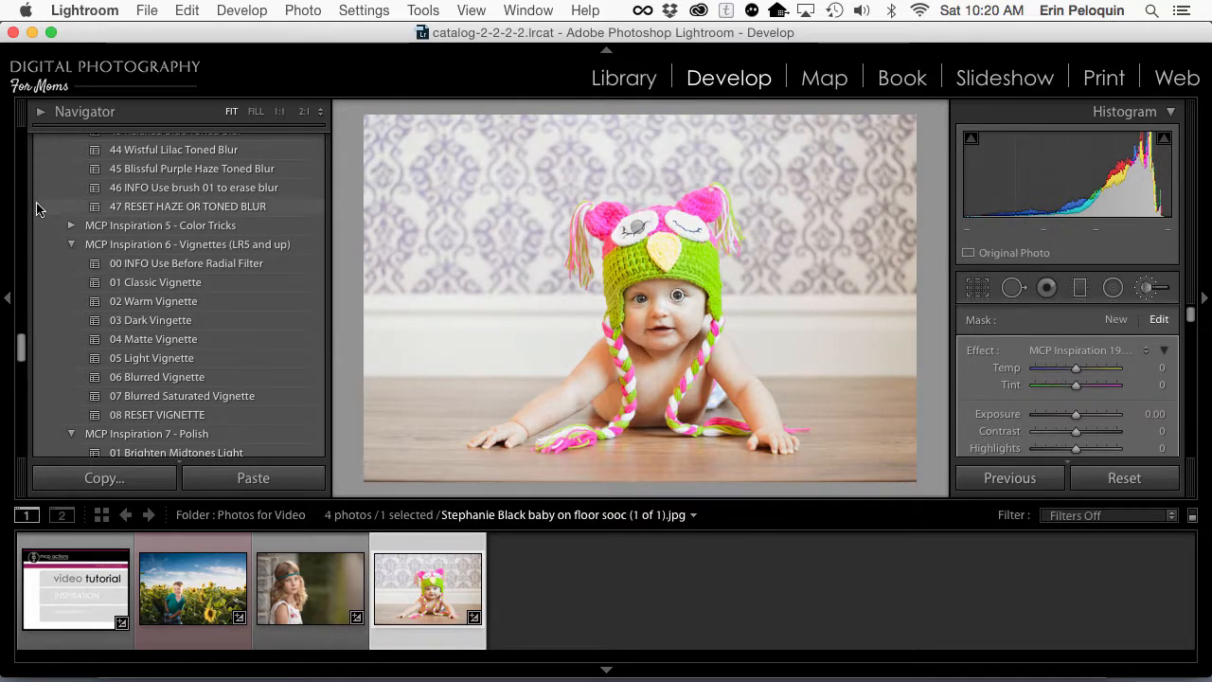
Step: Reset the photo with preset 00 of MCP Inspiration 3 - Quick B&W Looks and apply 03 Brilliant B&W Base 1
{"action": "scroll", "coordinate": [104, 283], "scroll_direction": "up", "scroll_amount": 8}
{"action": "scroll", "coordinate": [104, 282], "scroll_direction": "up", "scroll_amount": 10}
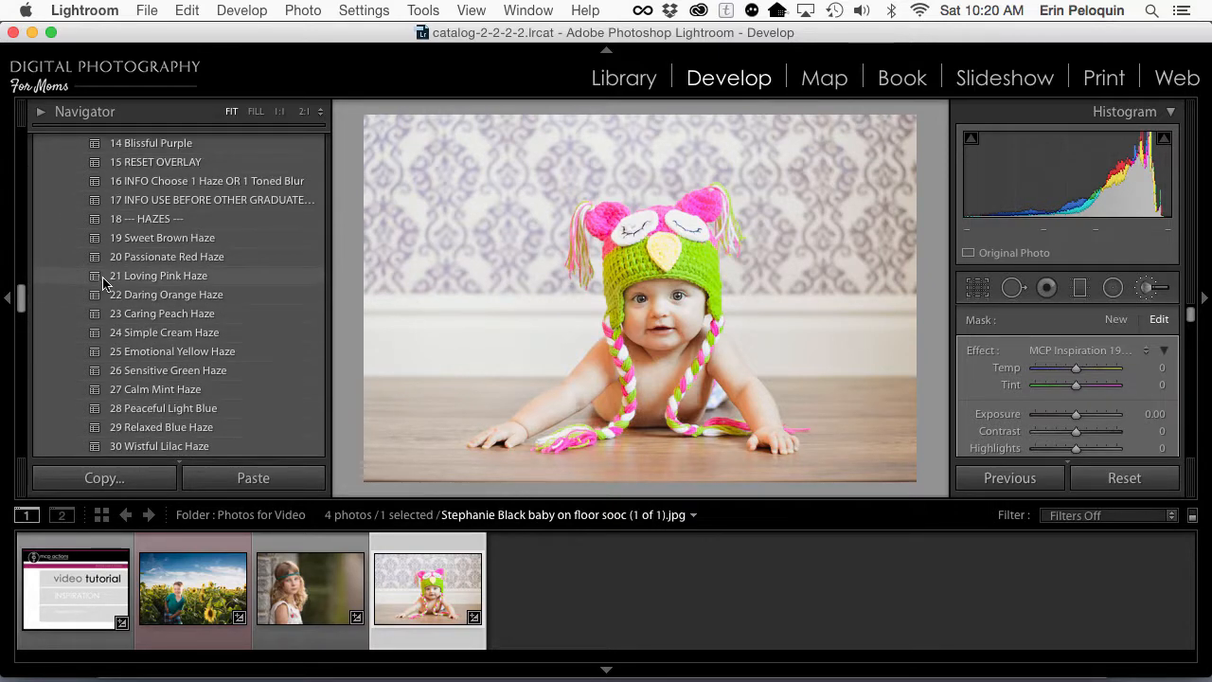
{"action": "scroll", "coordinate": [103, 313], "scroll_direction": "up", "scroll_amount": 4}
{"action": "scroll", "coordinate": [90, 341], "scroll_direction": "down", "scroll_amount": 5}
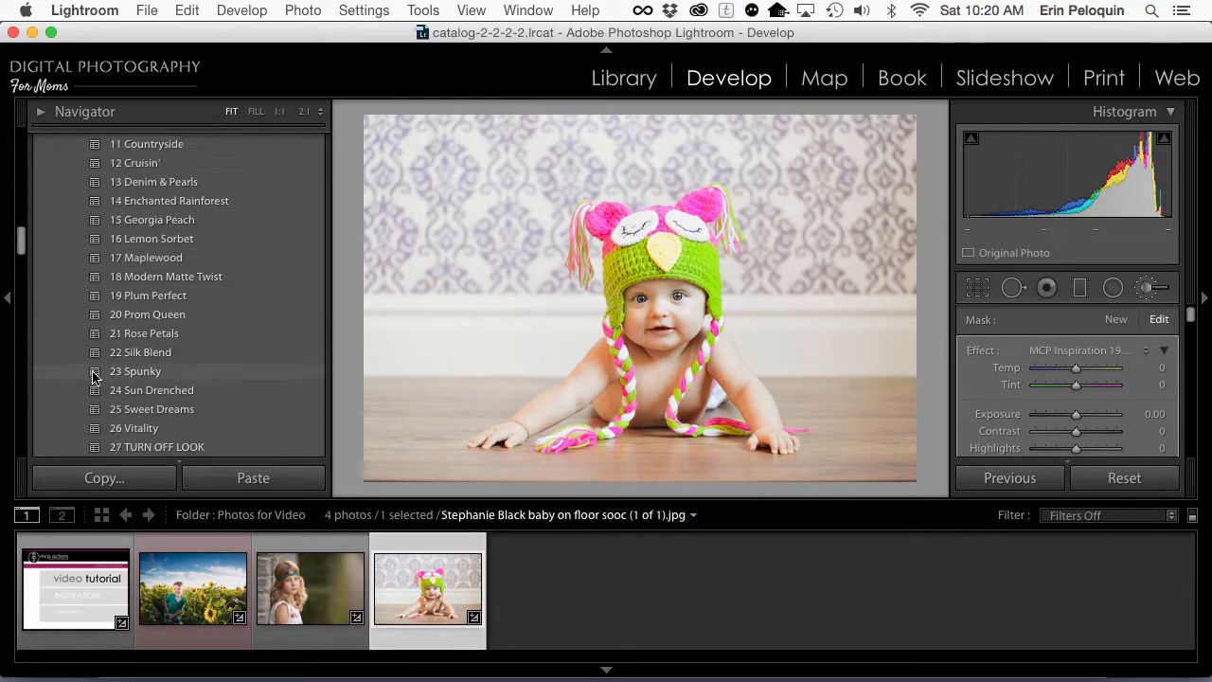
{"action": "left_click", "coordinate": [69, 338]}
{"action": "scroll", "coordinate": [70, 345], "scroll_direction": "down", "scroll_amount": 3}
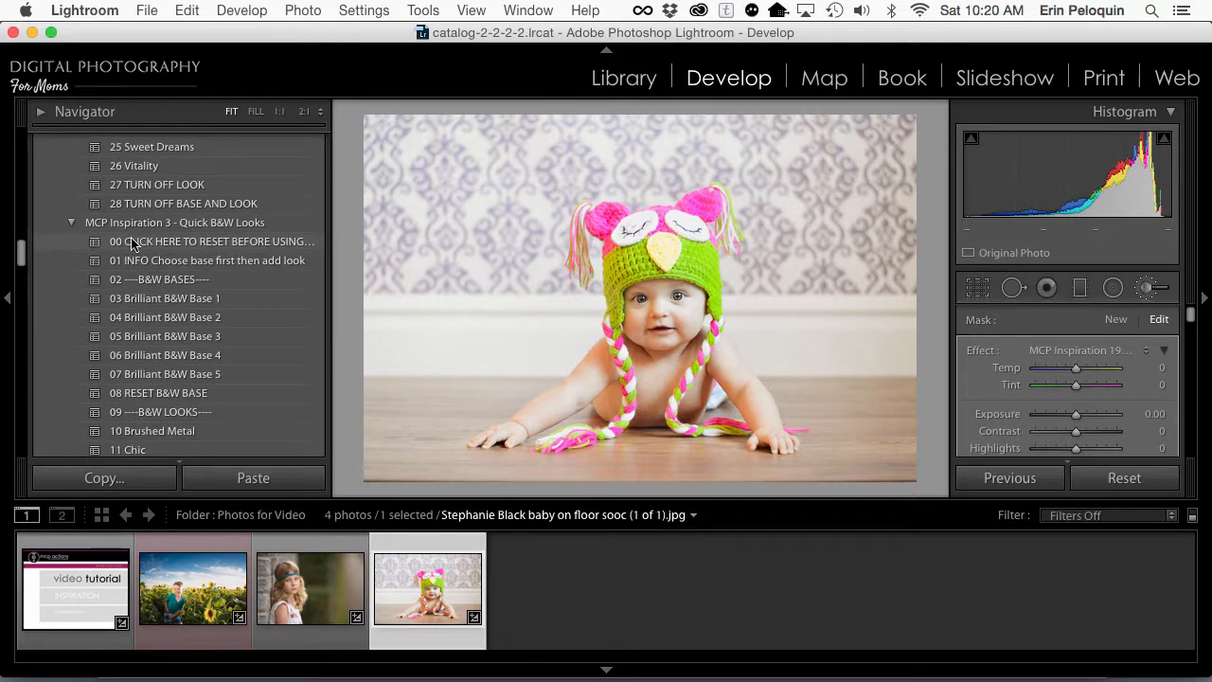
{"action": "left_click", "coordinate": [133, 242]}
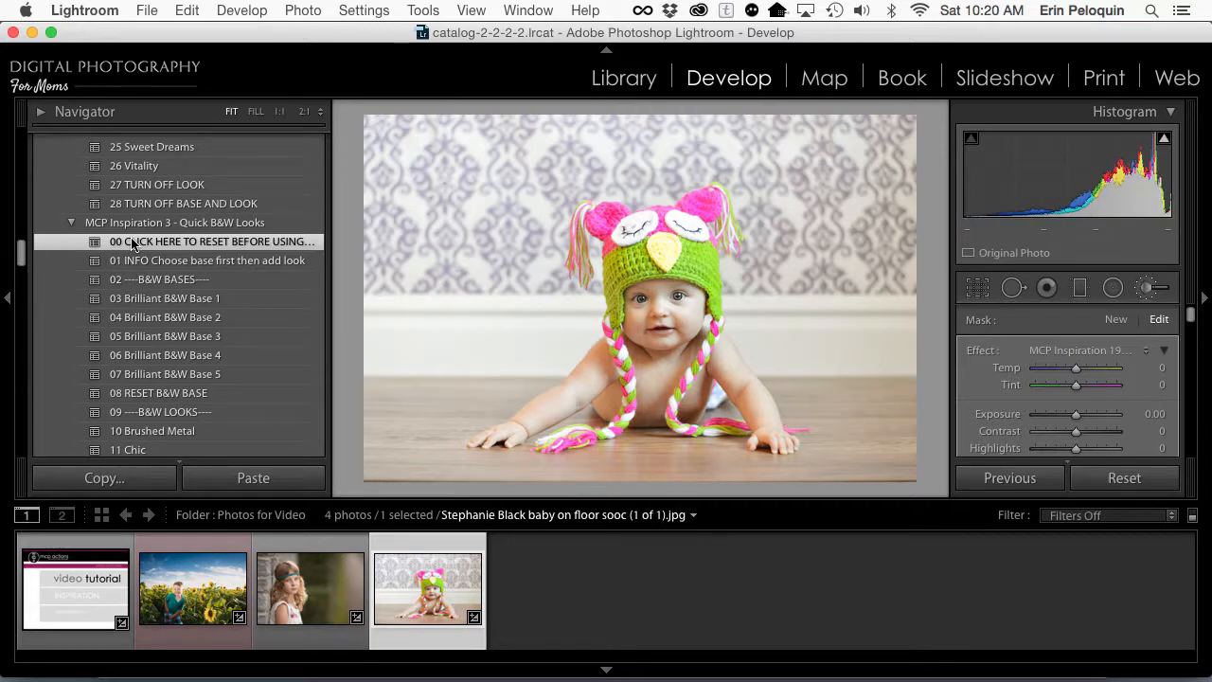
{"action": "left_click", "coordinate": [140, 301]}
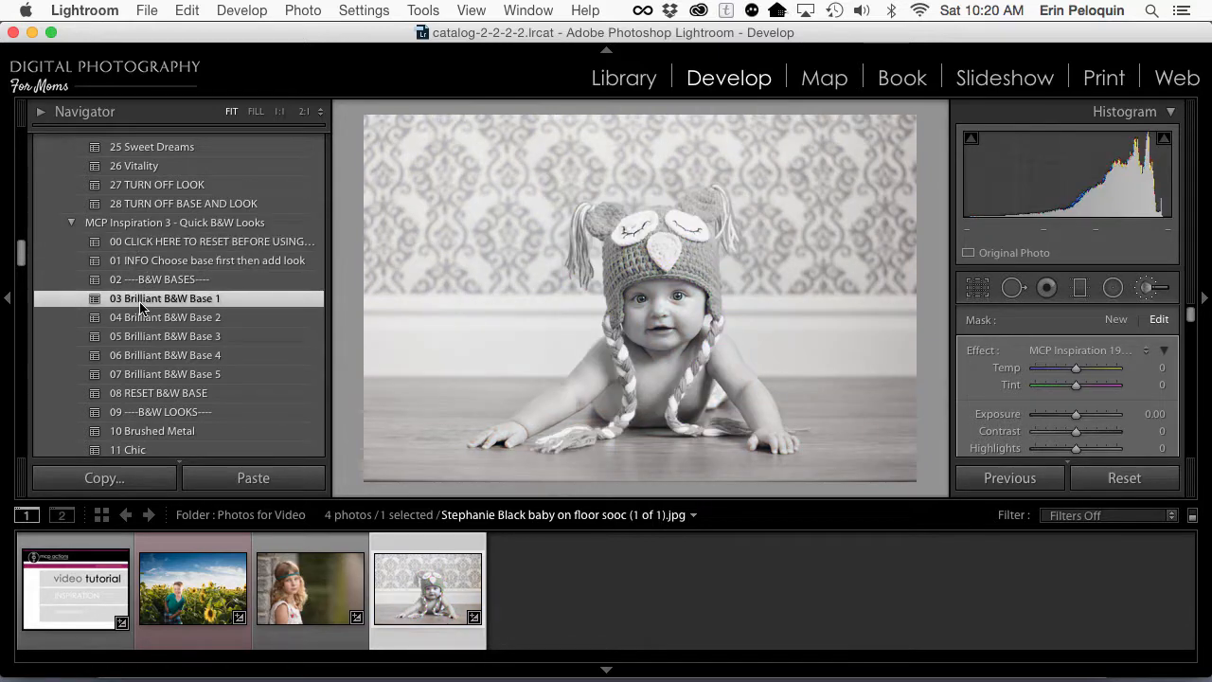
Step: Add the 11 Chic black-and-white look to the baby photo
{"action": "scroll", "coordinate": [139, 367], "scroll_direction": "down", "scroll_amount": 2}
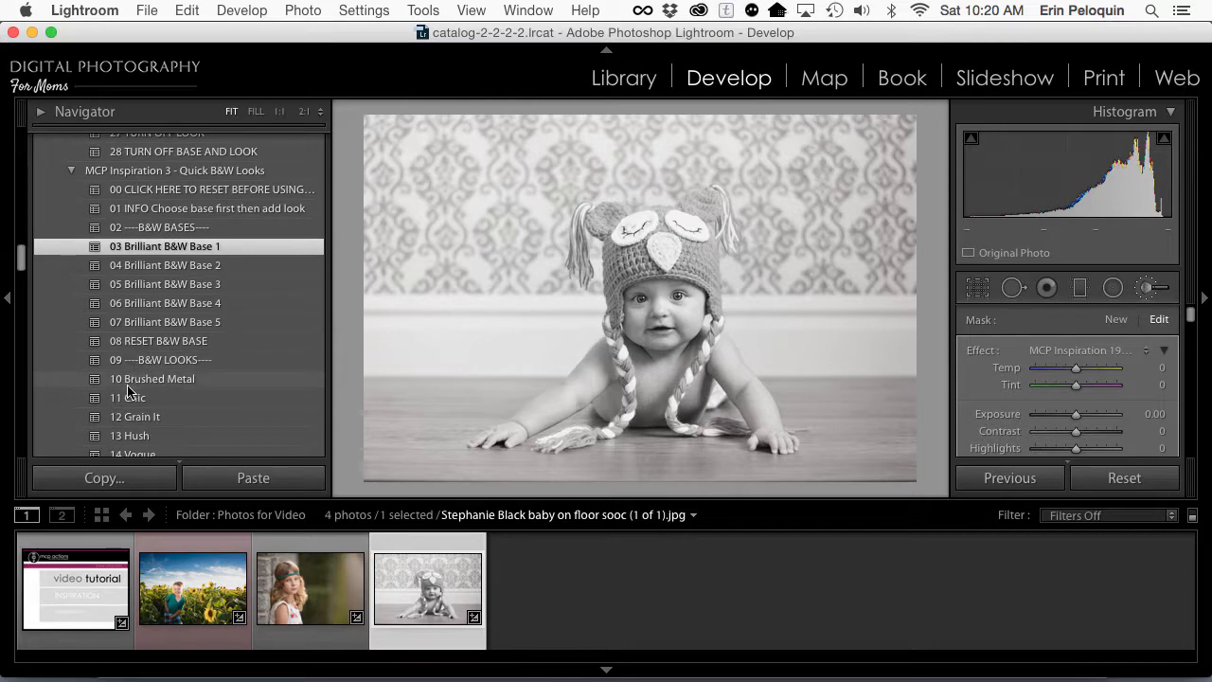
{"action": "left_click", "coordinate": [131, 398]}
{"action": "scroll", "coordinate": [130, 398], "scroll_direction": "down", "scroll_amount": 4}
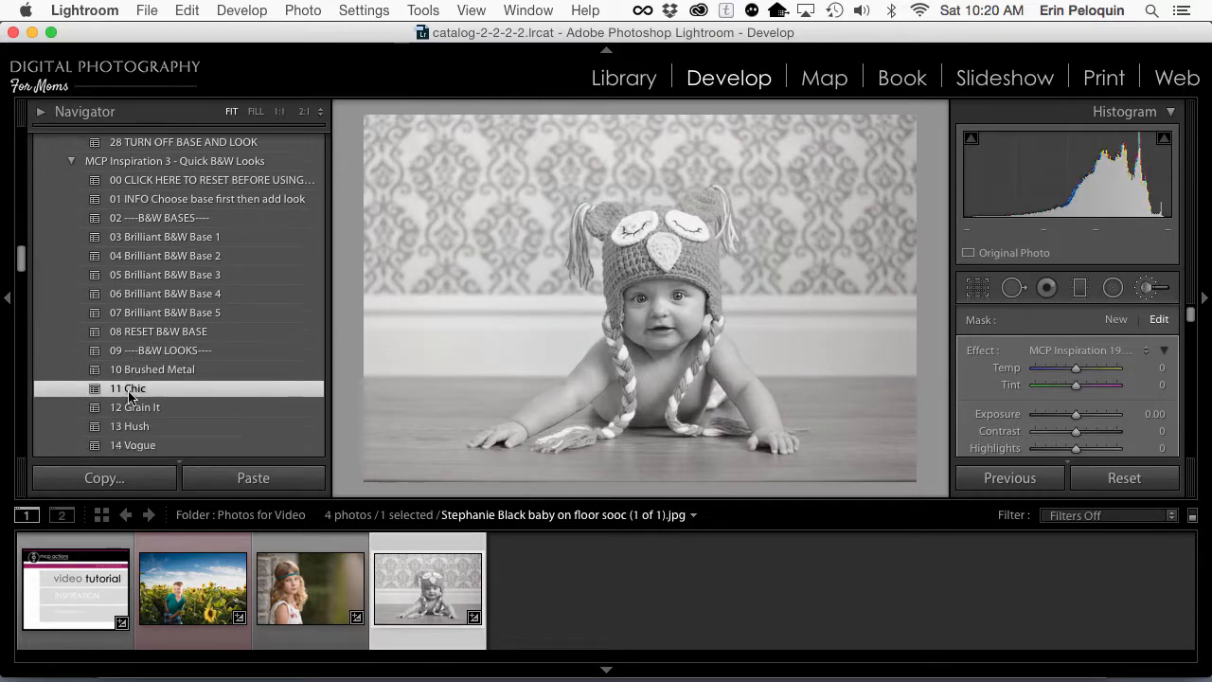
Step: Apply 27 Sharpen Strong from MCP Inspiration 7 - Polish to the baby photo and close the adjustment brush
{"action": "scroll", "coordinate": [130, 398], "scroll_direction": "down", "scroll_amount": 20}
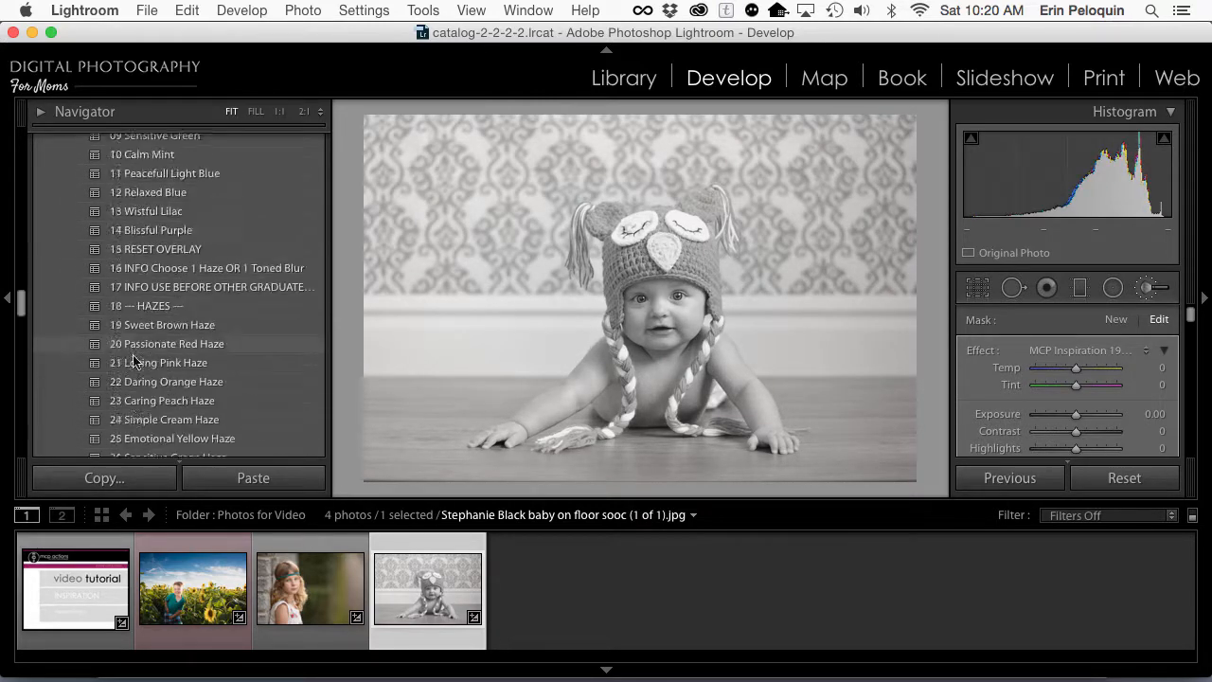
{"action": "scroll", "coordinate": [133, 356], "scroll_direction": "down", "scroll_amount": 20}
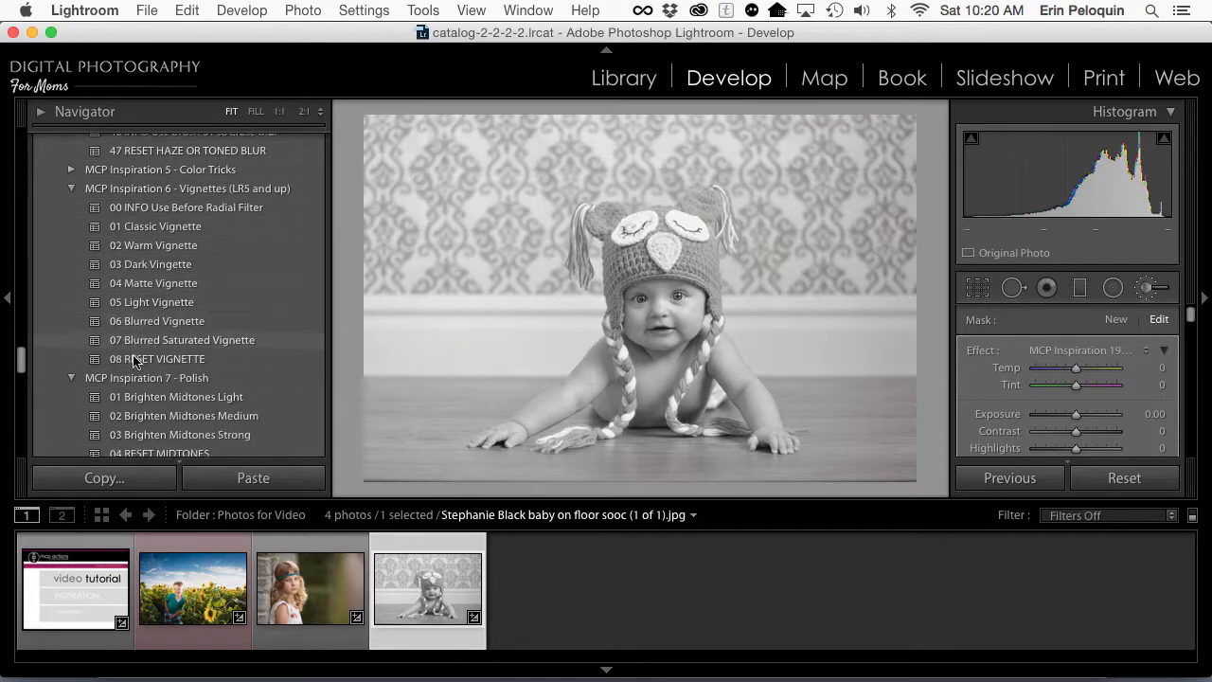
{"action": "scroll", "coordinate": [134, 359], "scroll_direction": "down", "scroll_amount": 15}
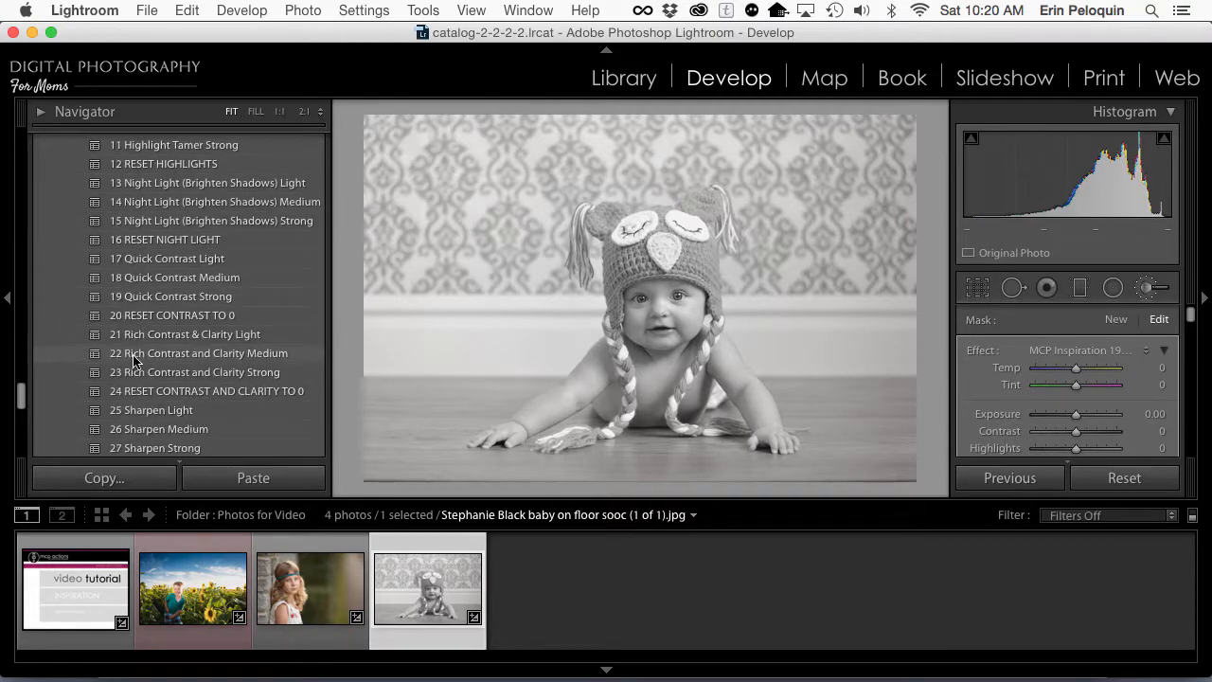
{"action": "left_click", "coordinate": [174, 451]}
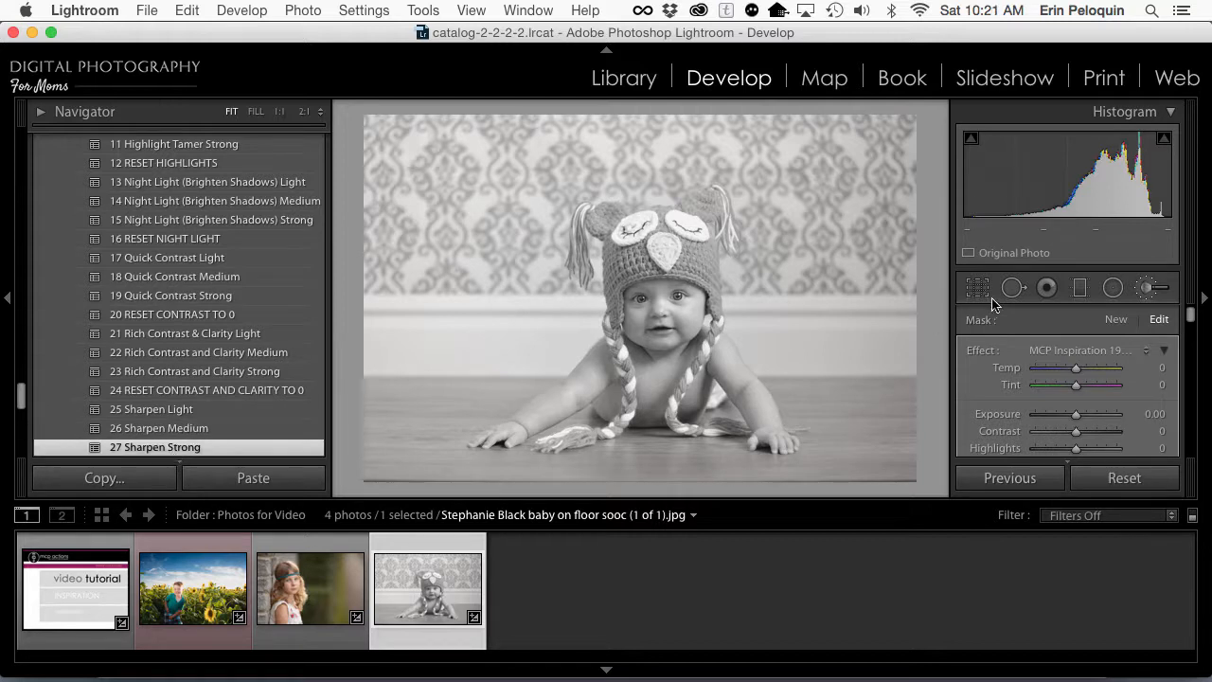
{"action": "left_click", "coordinate": [1150, 287]}
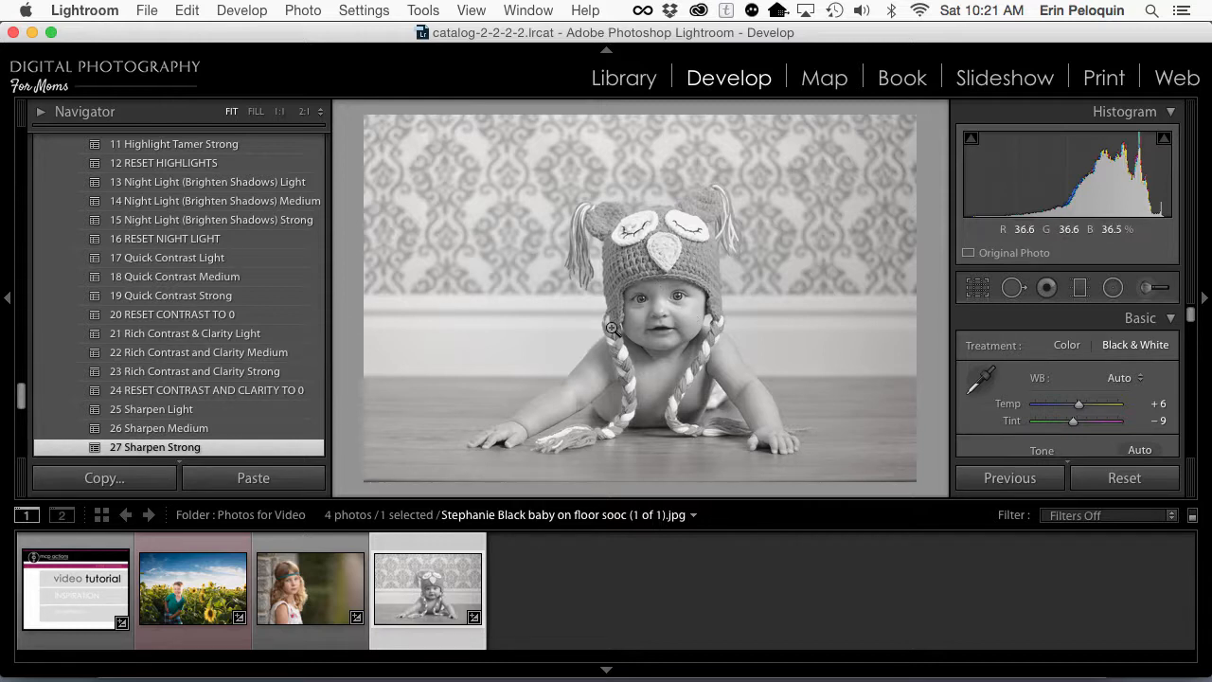
Step: Switch to the photo of the girl with the headband and apply 03 Brilliant Color Base 2 and the 16 Lemon Sorbet look
{"action": "left_click", "coordinate": [317, 585]}
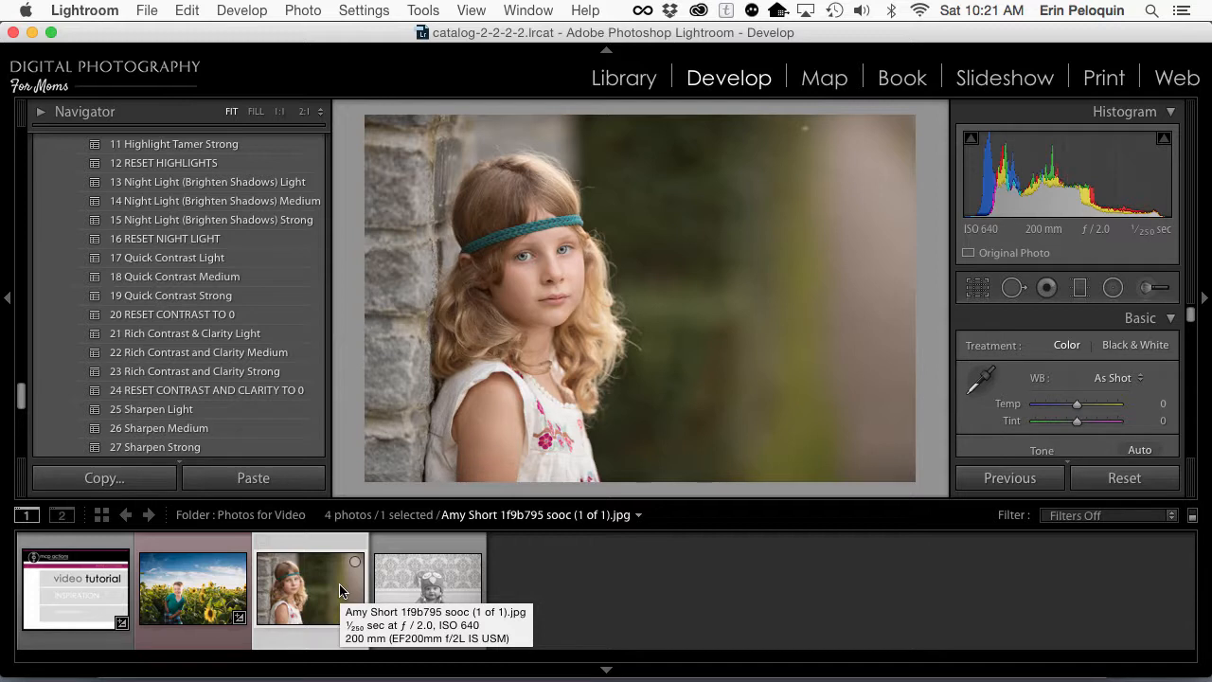
{"action": "scroll", "coordinate": [218, 251], "scroll_direction": "up", "scroll_amount": 10}
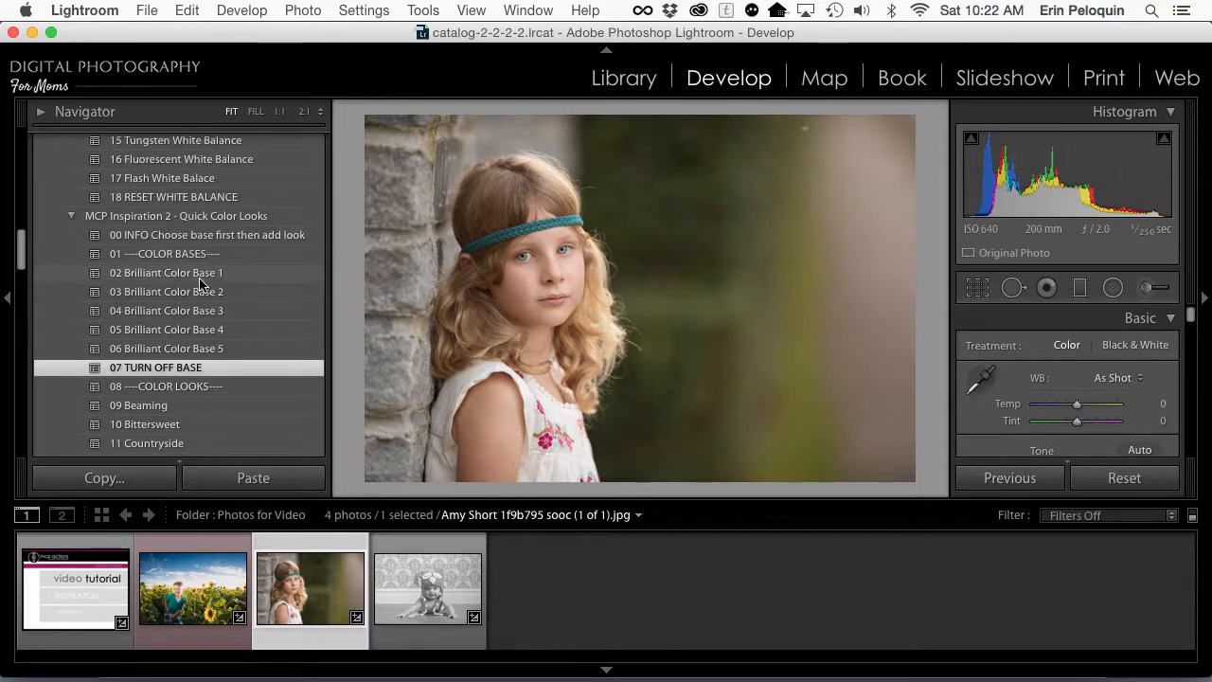
{"action": "left_click", "coordinate": [198, 287]}
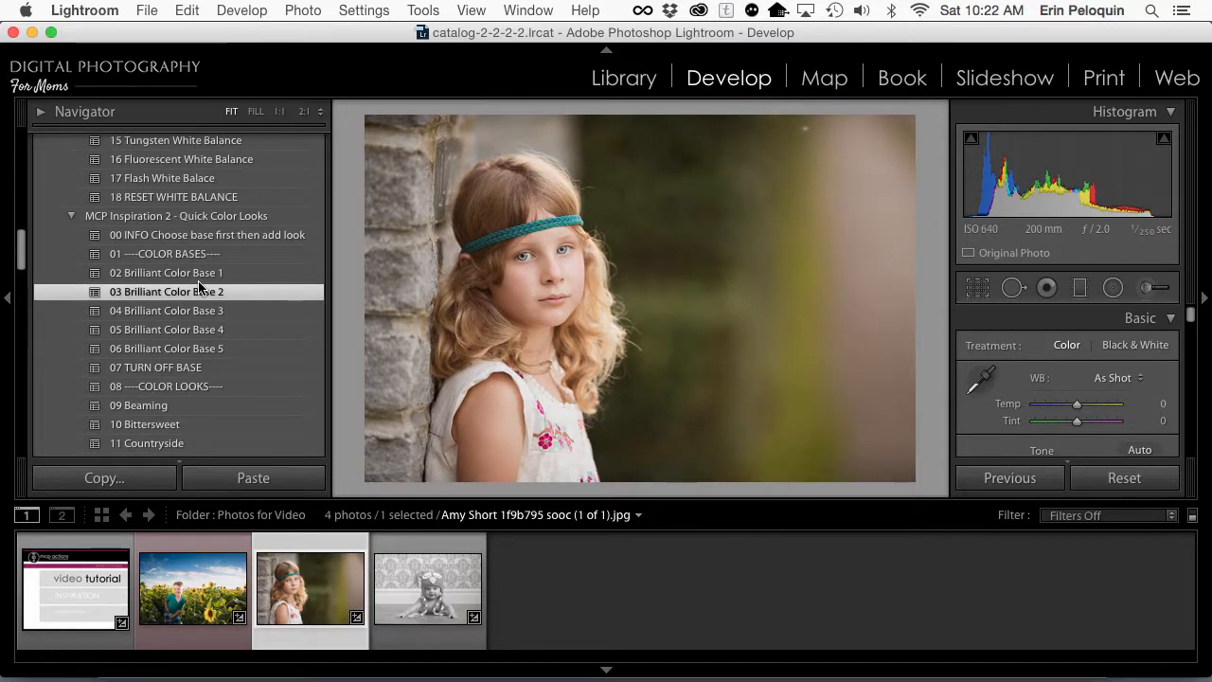
{"action": "scroll", "coordinate": [199, 303], "scroll_direction": "down", "scroll_amount": 6}
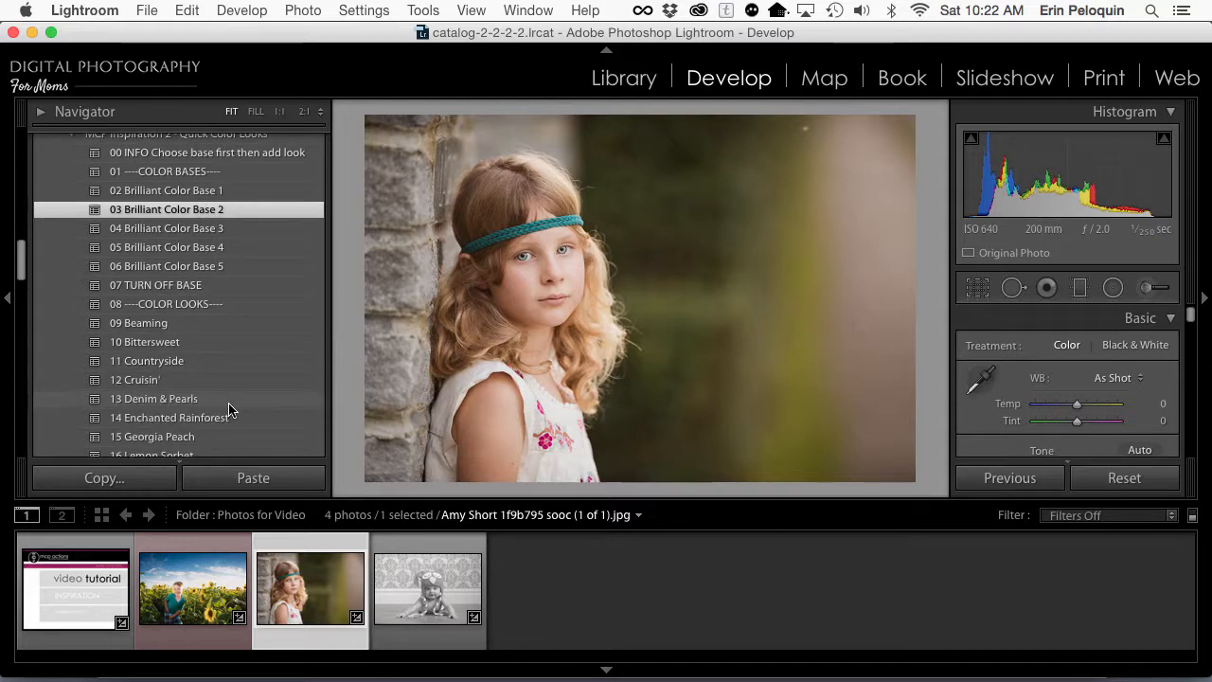
{"action": "scroll", "coordinate": [229, 409], "scroll_direction": "down", "scroll_amount": 2}
{"action": "left_click", "coordinate": [217, 377]}
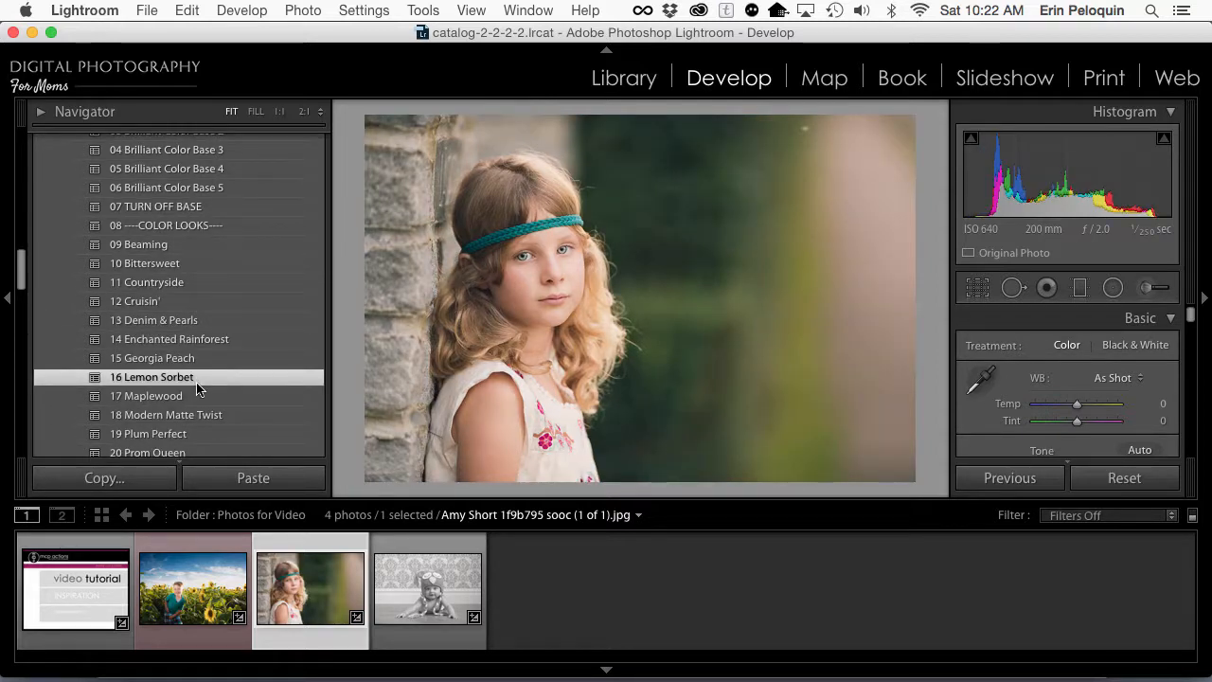
Step: Apply the dark vignette preset 03 from MCP Inspiration 6 - Vignettes to the girl's photo
{"action": "scroll", "coordinate": [197, 384], "scroll_direction": "down", "scroll_amount": 9}
{"action": "scroll", "coordinate": [197, 383], "scroll_direction": "down", "scroll_amount": 15}
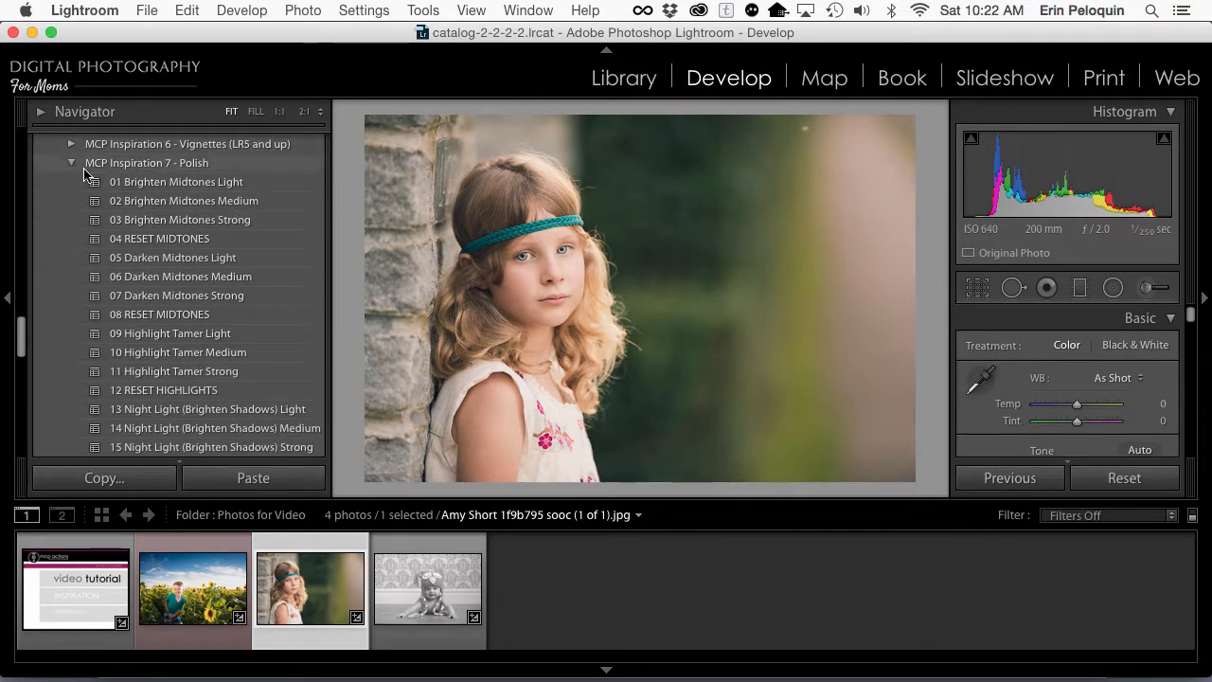
{"action": "left_click", "coordinate": [68, 162]}
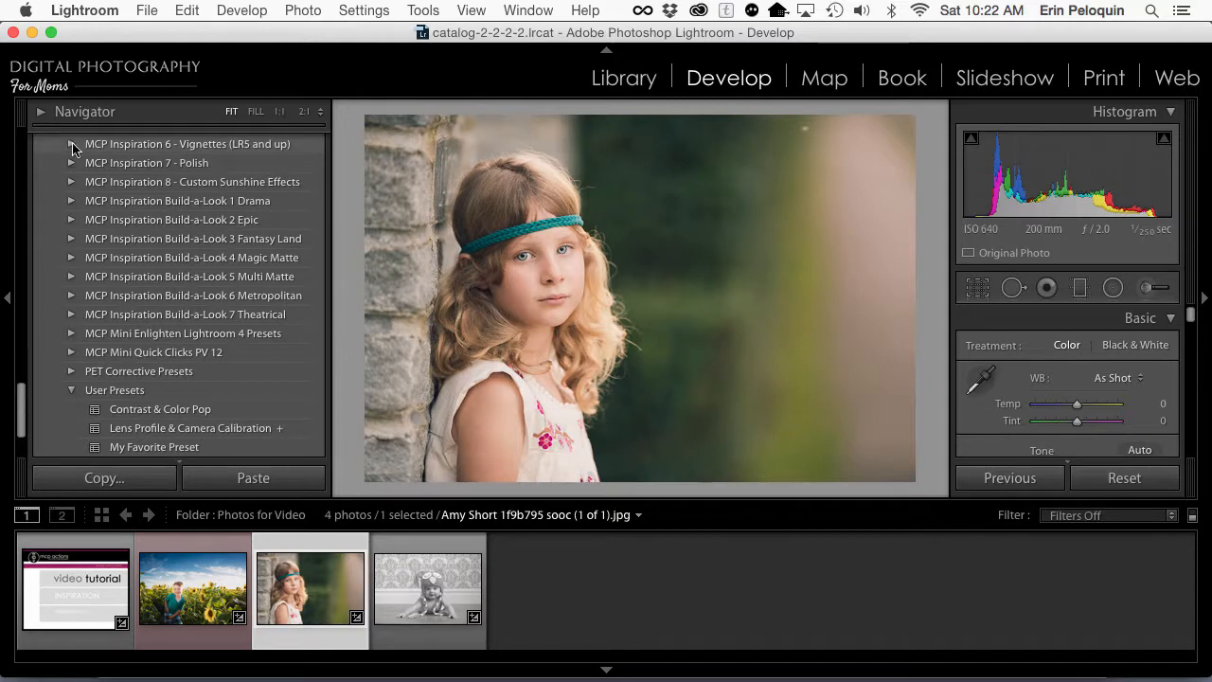
{"action": "left_click", "coordinate": [71, 144]}
{"action": "left_click", "coordinate": [138, 227]}
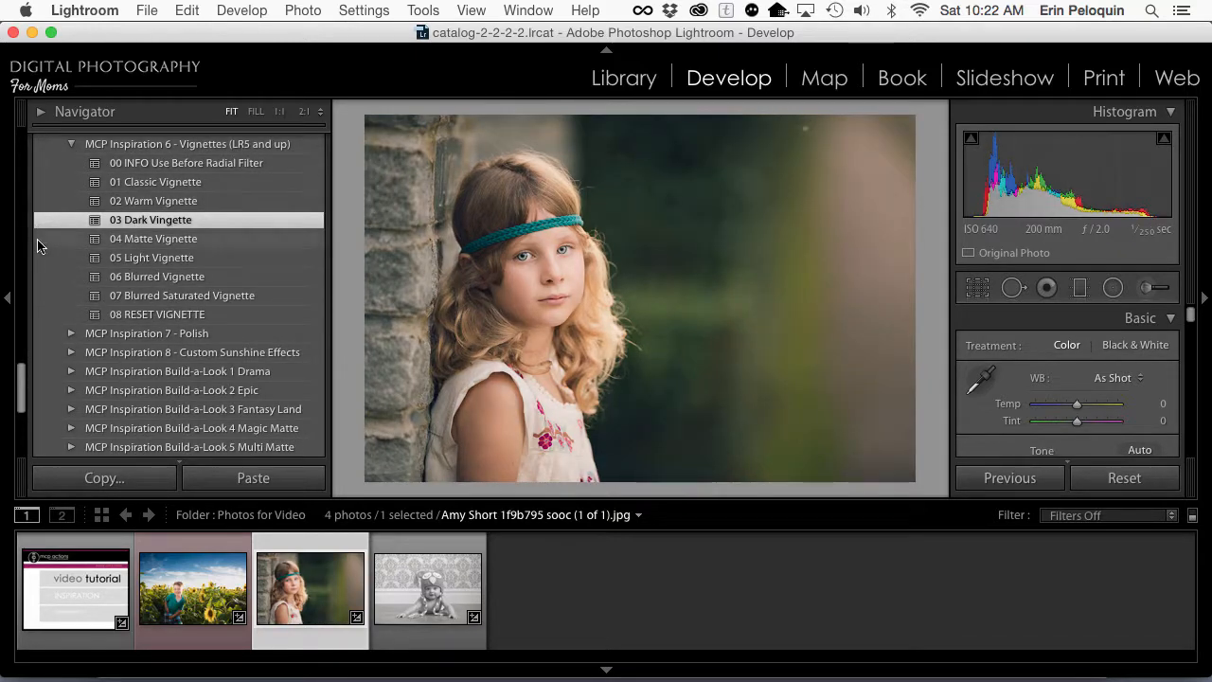
Step: Apply 06 Vertical Sun Beam from MCP Inspiration 8 - Custom Sunshine Effects and move the beam from the girl onto the bright strip of background
{"action": "left_click", "coordinate": [73, 352]}
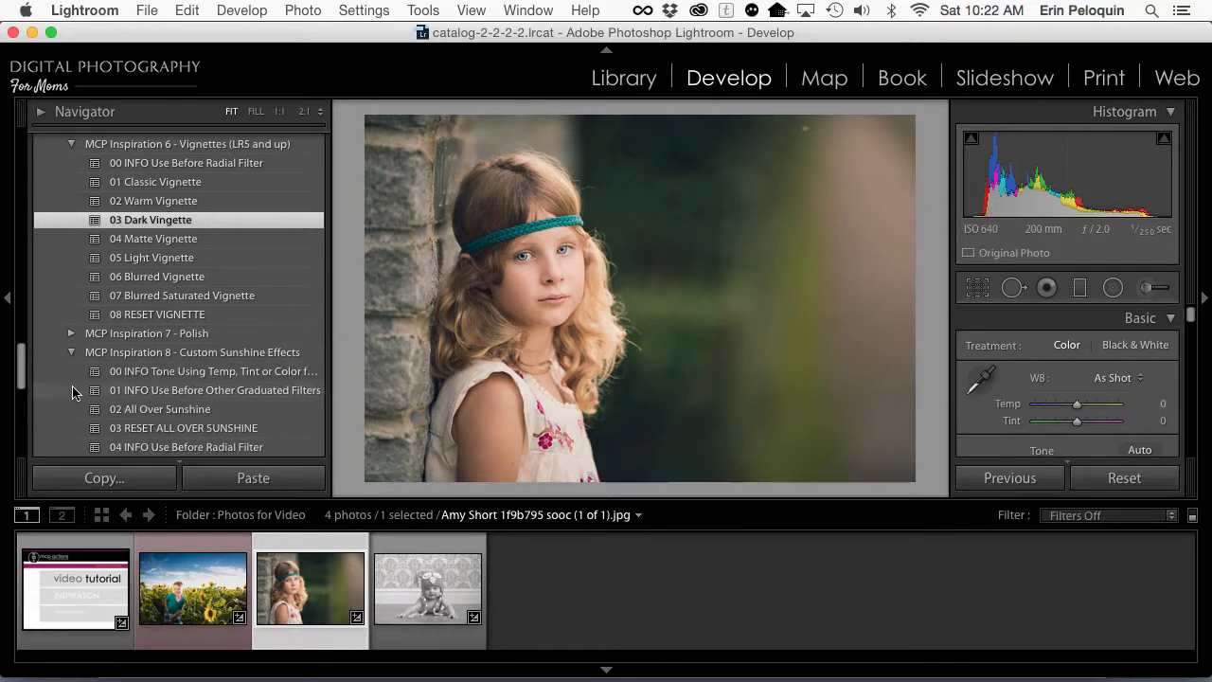
{"action": "scroll", "coordinate": [73, 393], "scroll_direction": "down", "scroll_amount": 5}
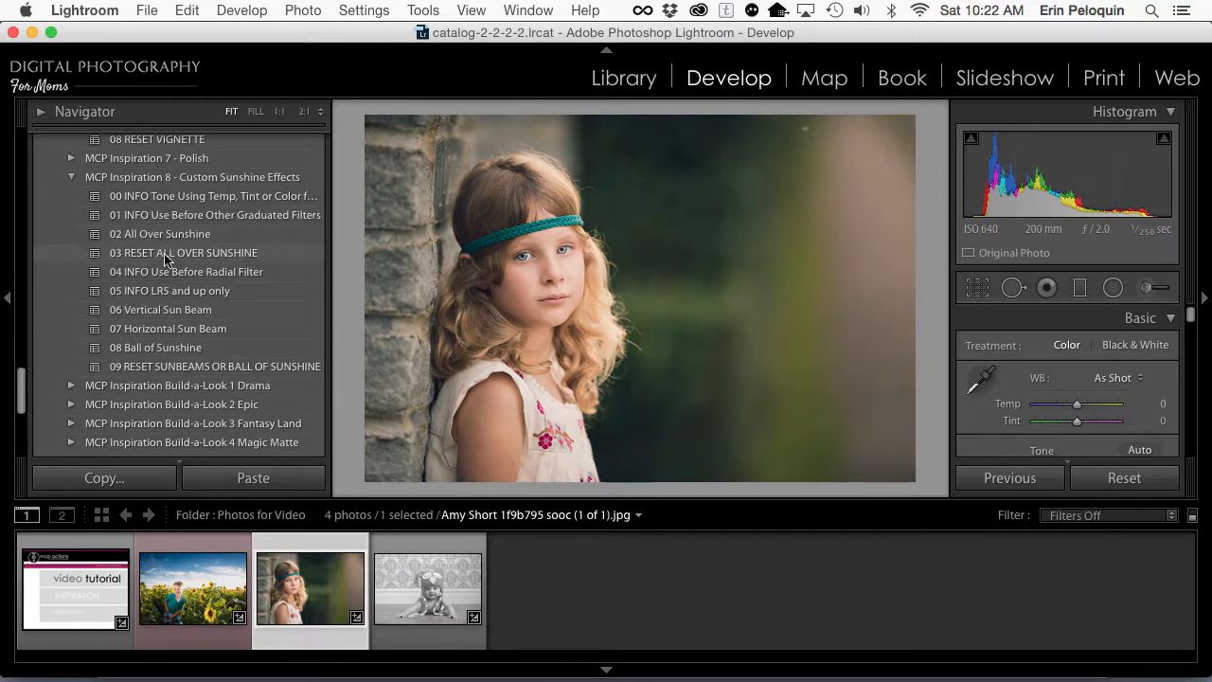
{"action": "left_click", "coordinate": [158, 315]}
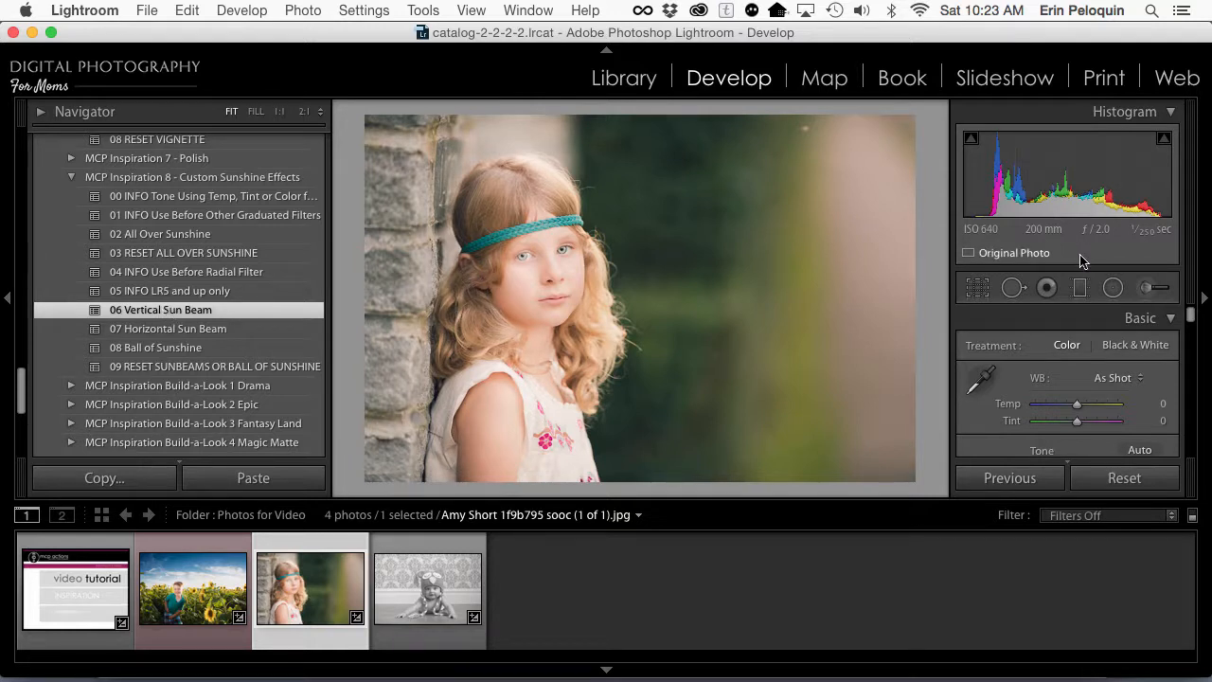
{"action": "left_click", "coordinate": [1114, 288]}
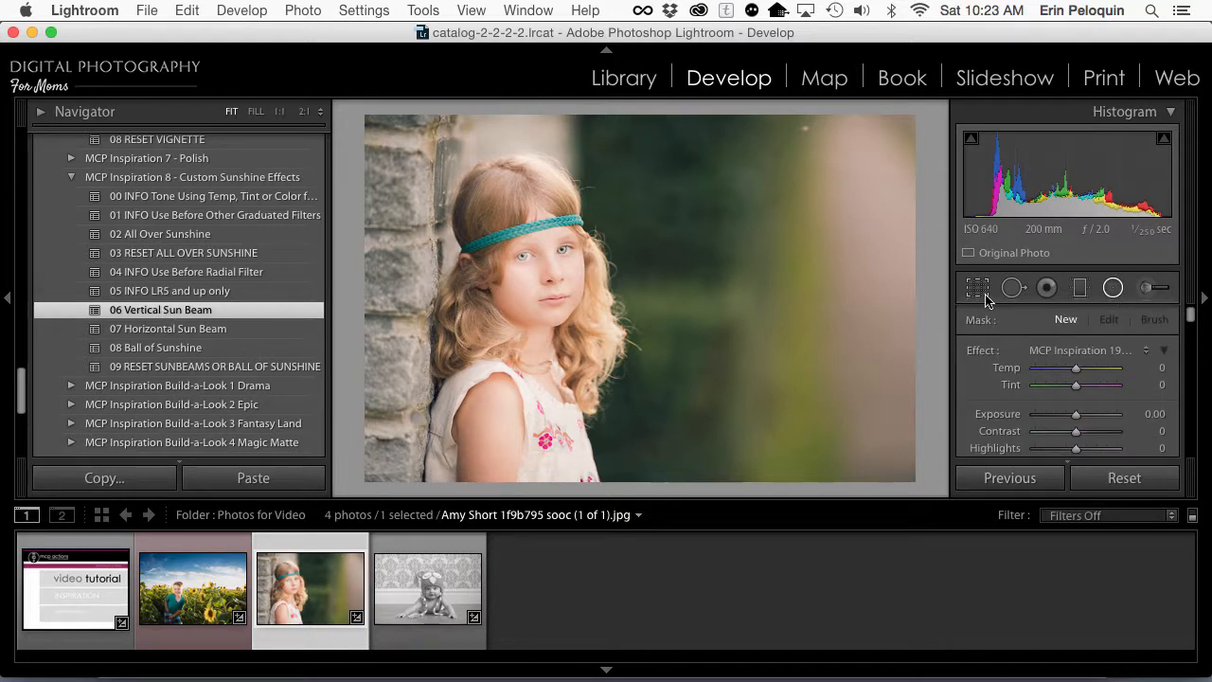
{"action": "left_click", "coordinate": [508, 266]}
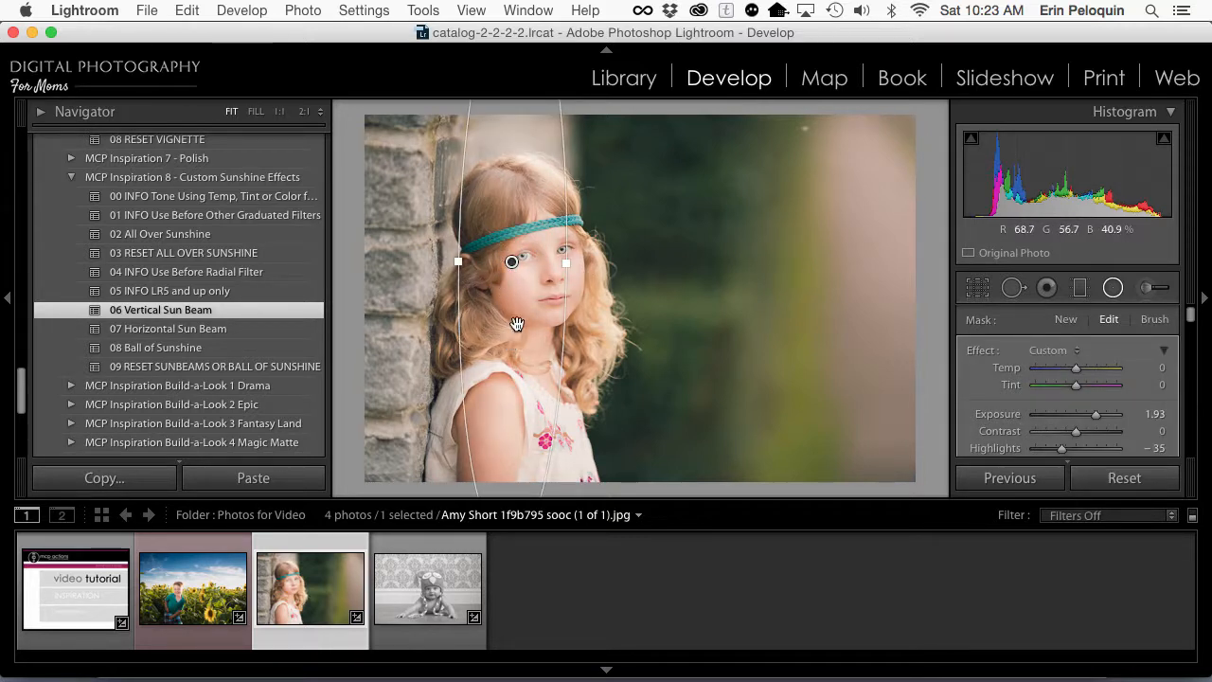
{"action": "left_click_drag", "start_coordinate": [517, 325], "coordinate": [861, 256]}
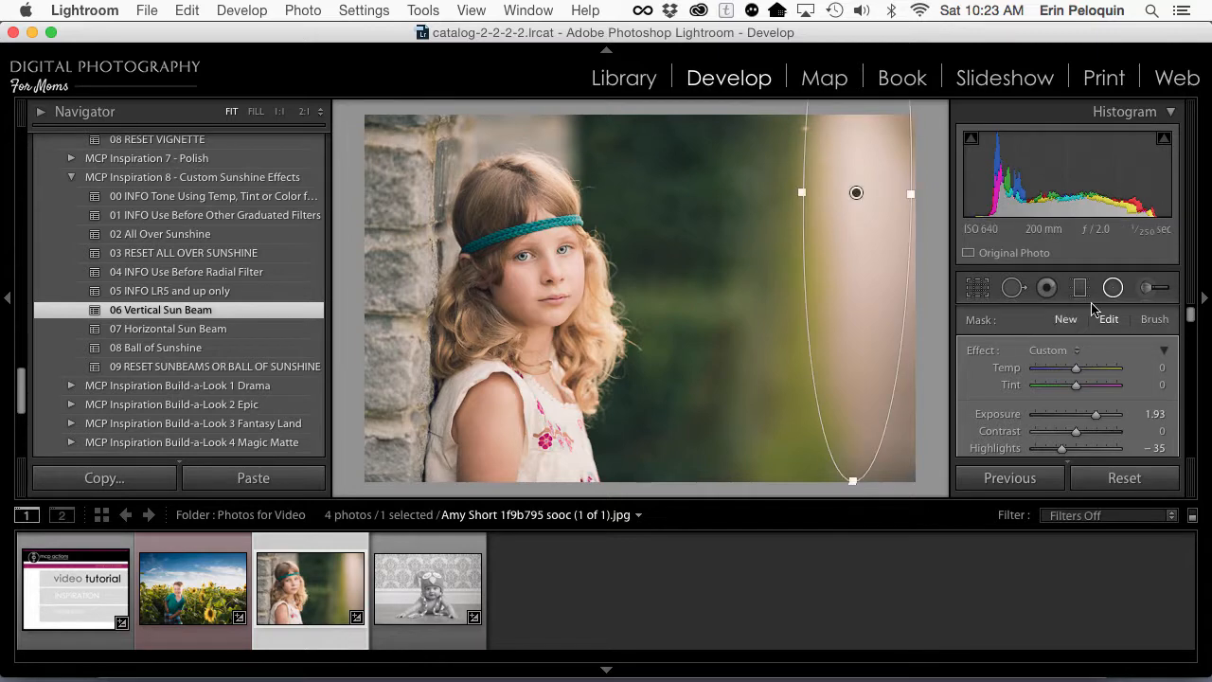
Step: Brush the MCP Inspiration 18 Gem Polish effect over both of the girl's eyes
{"action": "left_click", "coordinate": [1145, 290]}
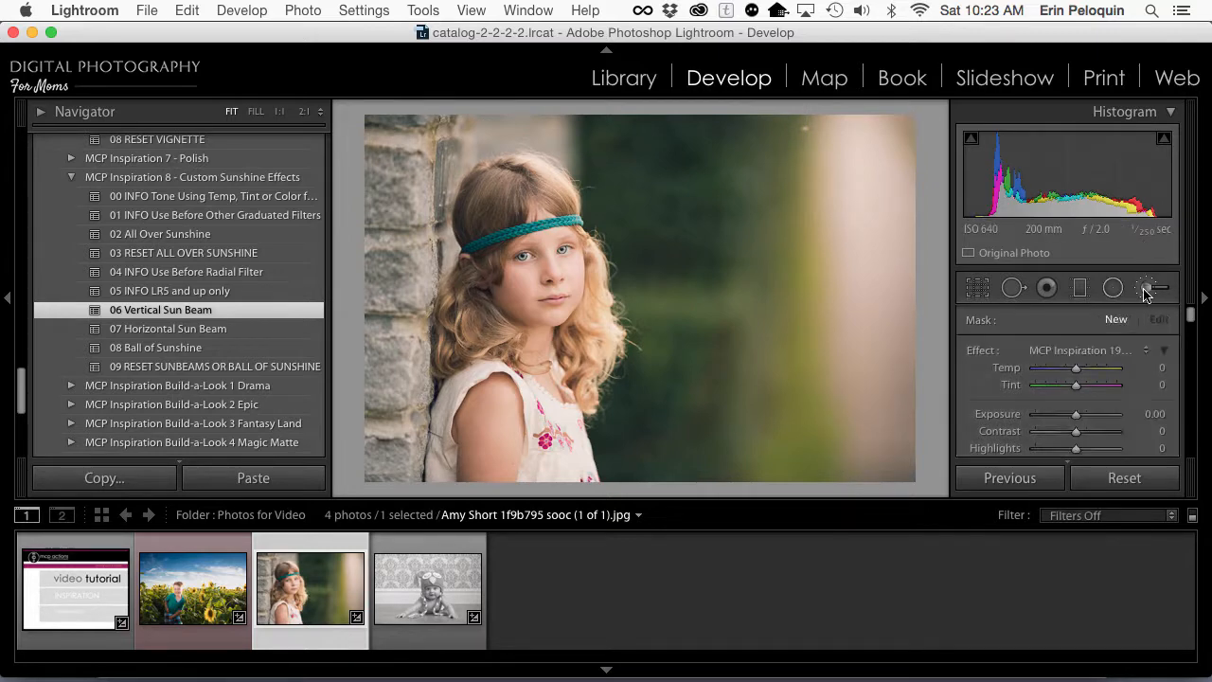
{"action": "left_click", "coordinate": [1076, 349]}
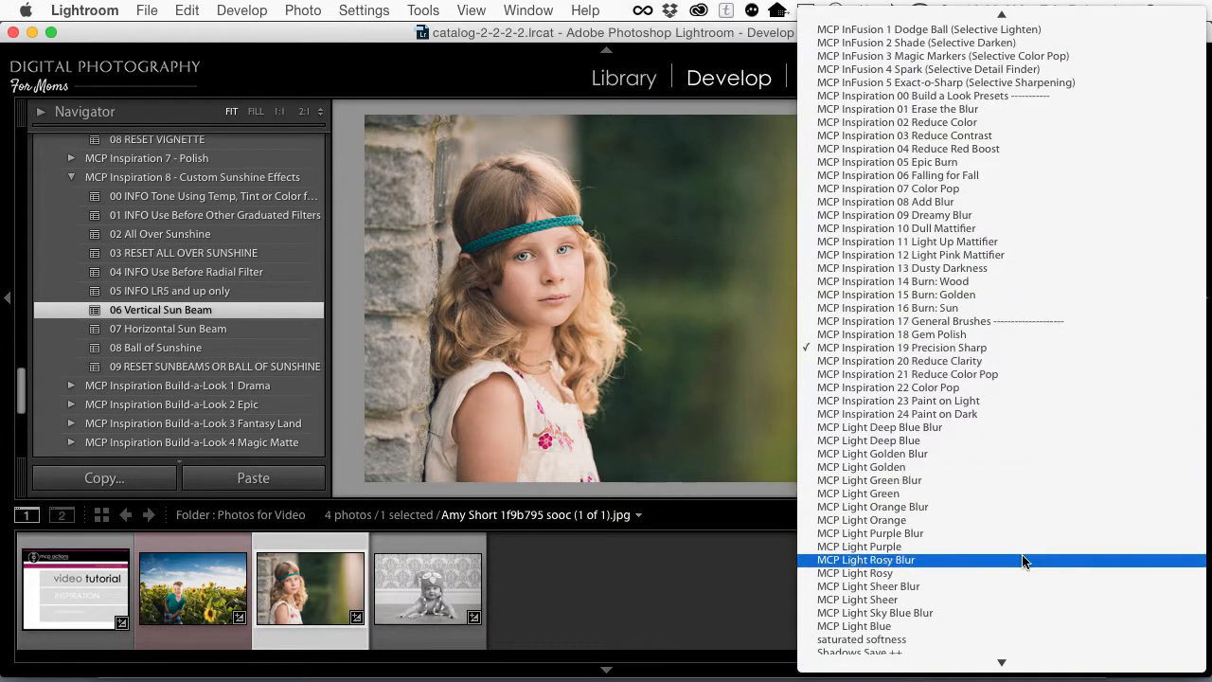
{"action": "left_click", "coordinate": [955, 334]}
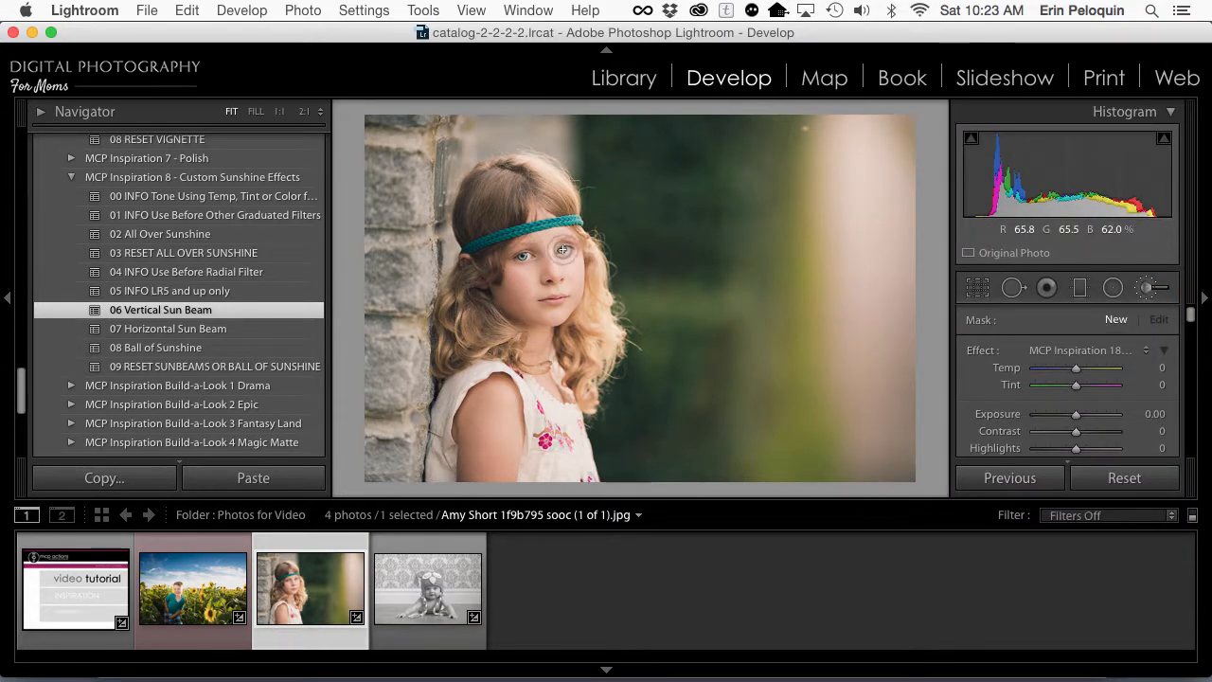
{"action": "left_click_drag", "start_coordinate": [560, 249], "coordinate": [499, 268]}
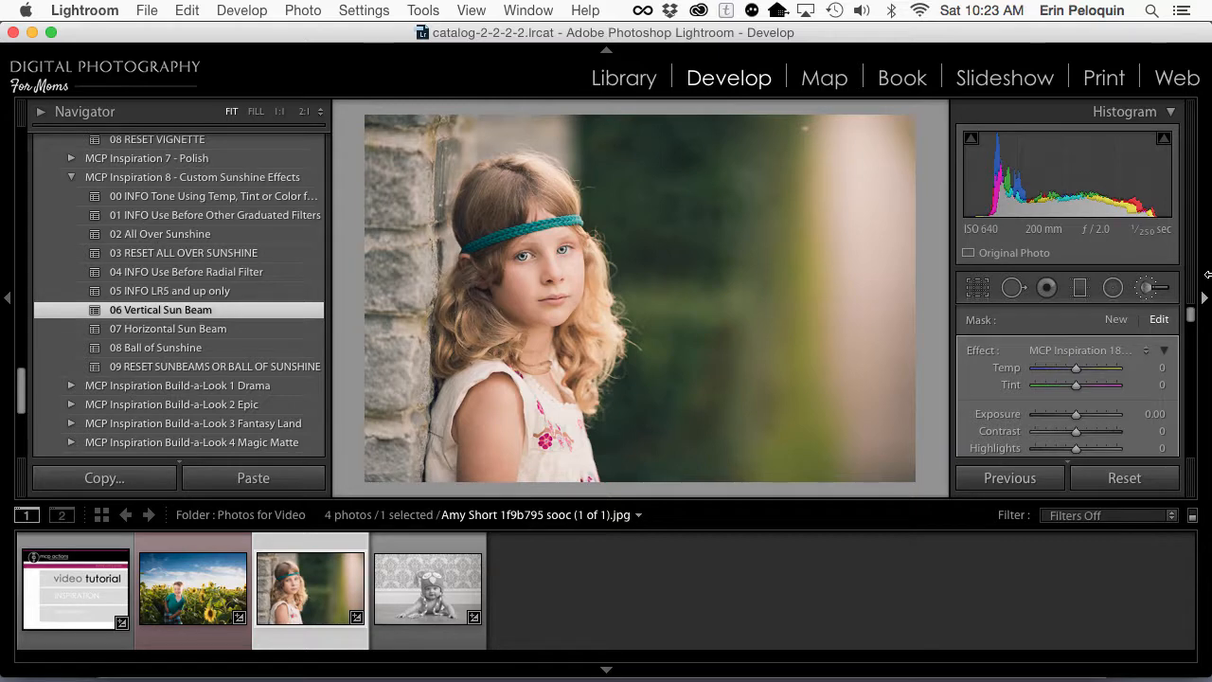
Step: Reset the girl's photo with preset 00 of MCP Inspiration 3 - Quick B&W Looks and close the adjustment brush
{"action": "scroll", "coordinate": [152, 266], "scroll_direction": "up", "scroll_amount": 10}
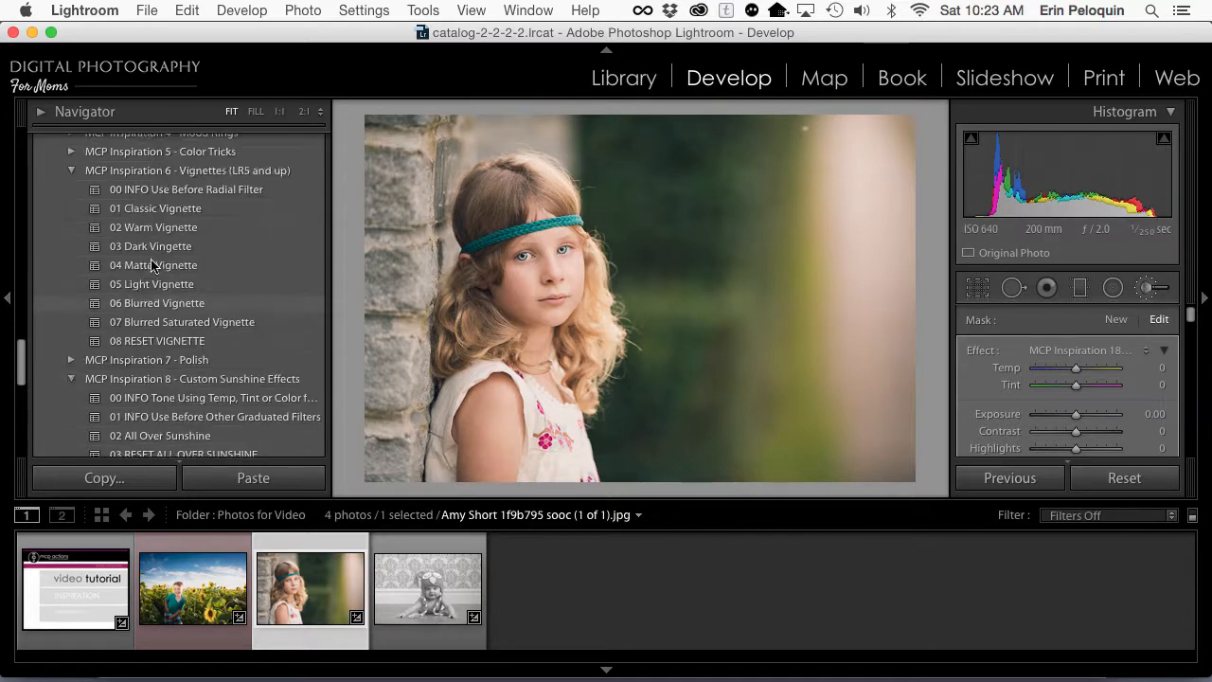
{"action": "scroll", "coordinate": [153, 266], "scroll_direction": "up", "scroll_amount": 15}
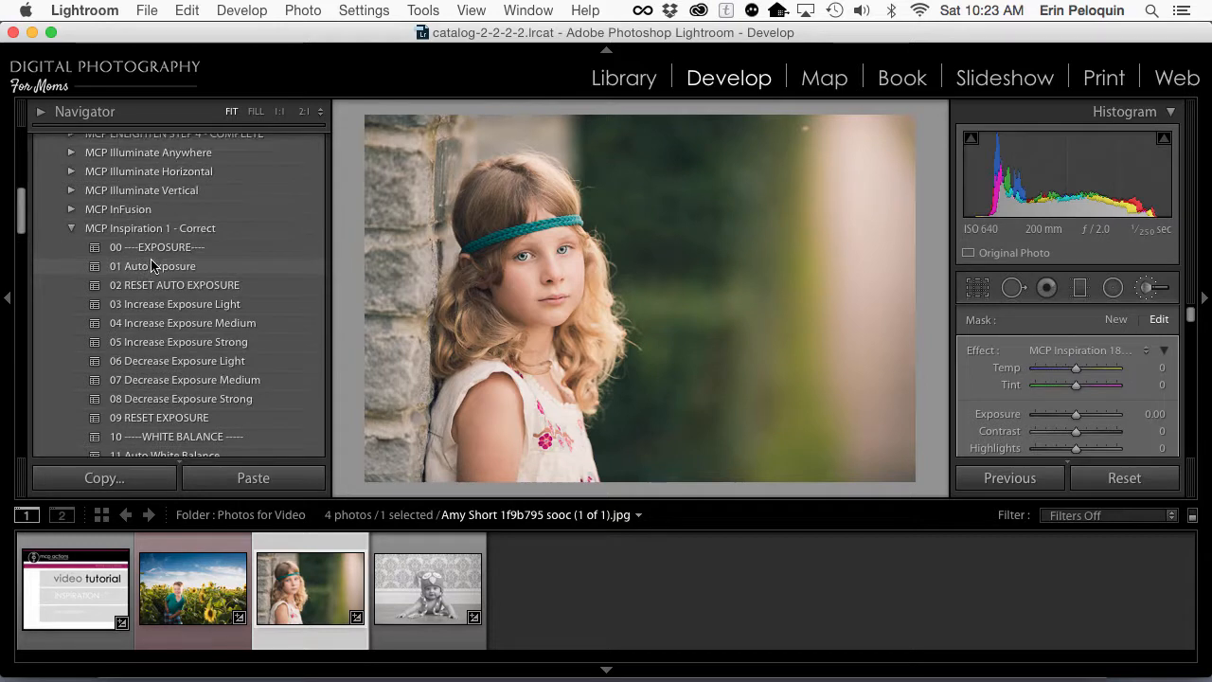
{"action": "left_click", "coordinate": [172, 287]}
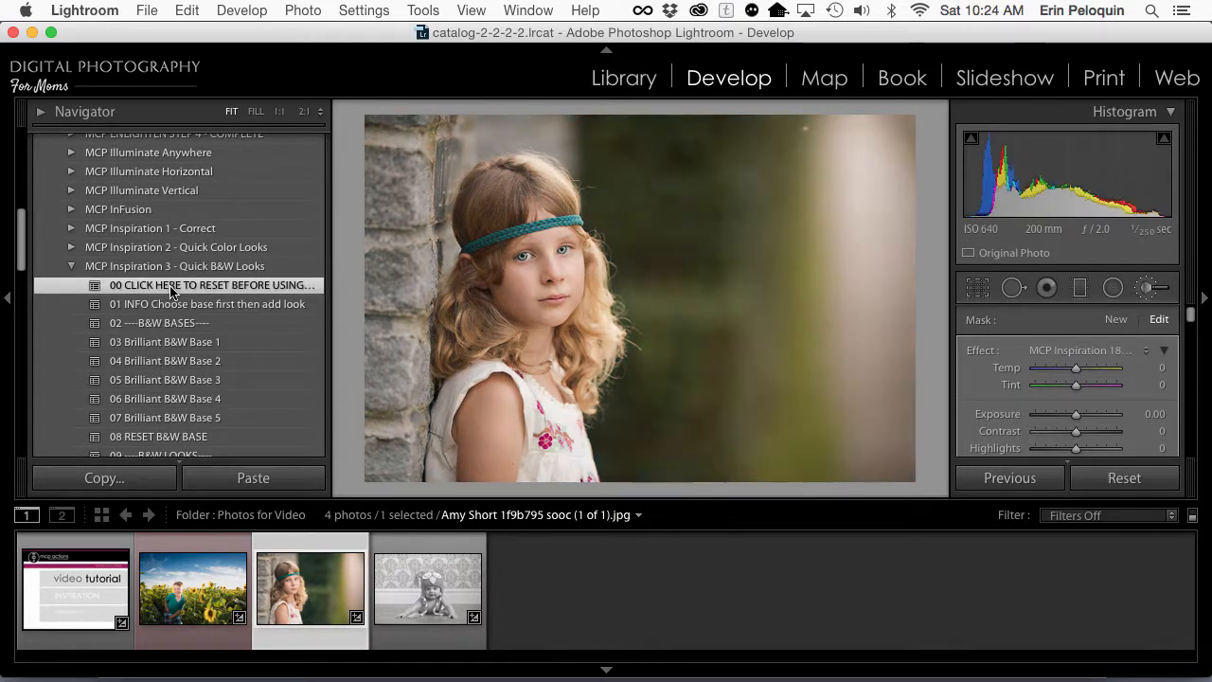
{"action": "key", "text": "k"}
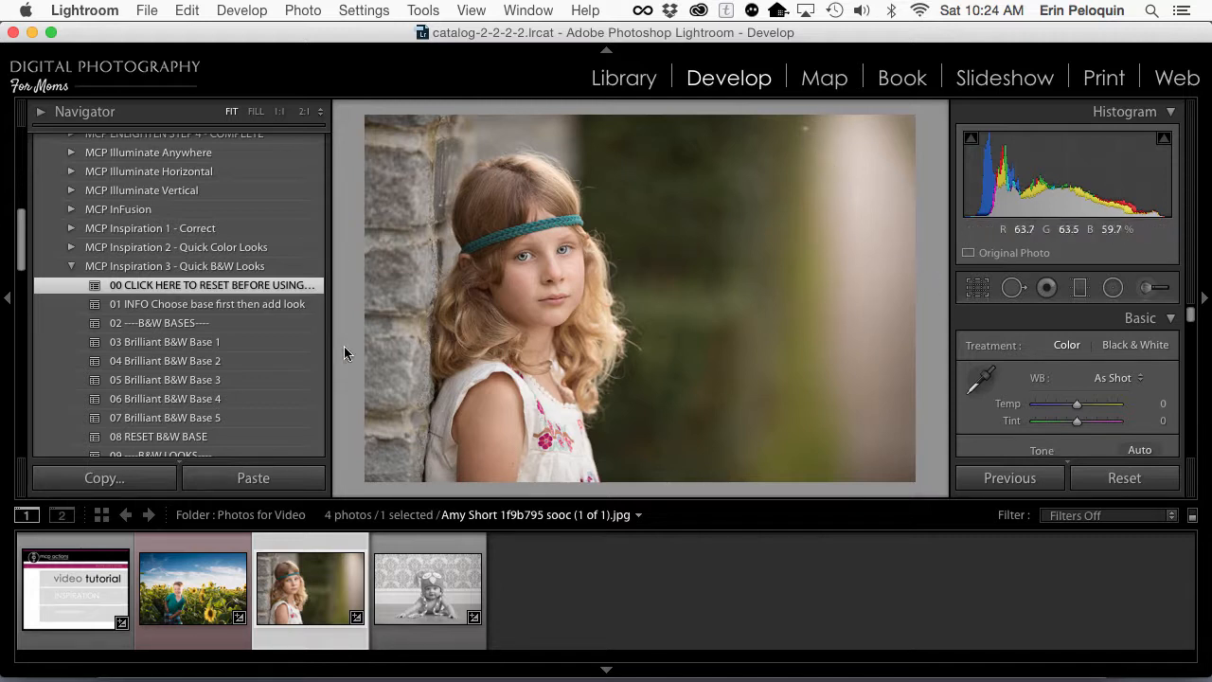
Step: Convert the girl's photo with 04 Brilliant B&W Base 2 and add the 10 Brushed Metal look
{"action": "left_click", "coordinate": [142, 358]}
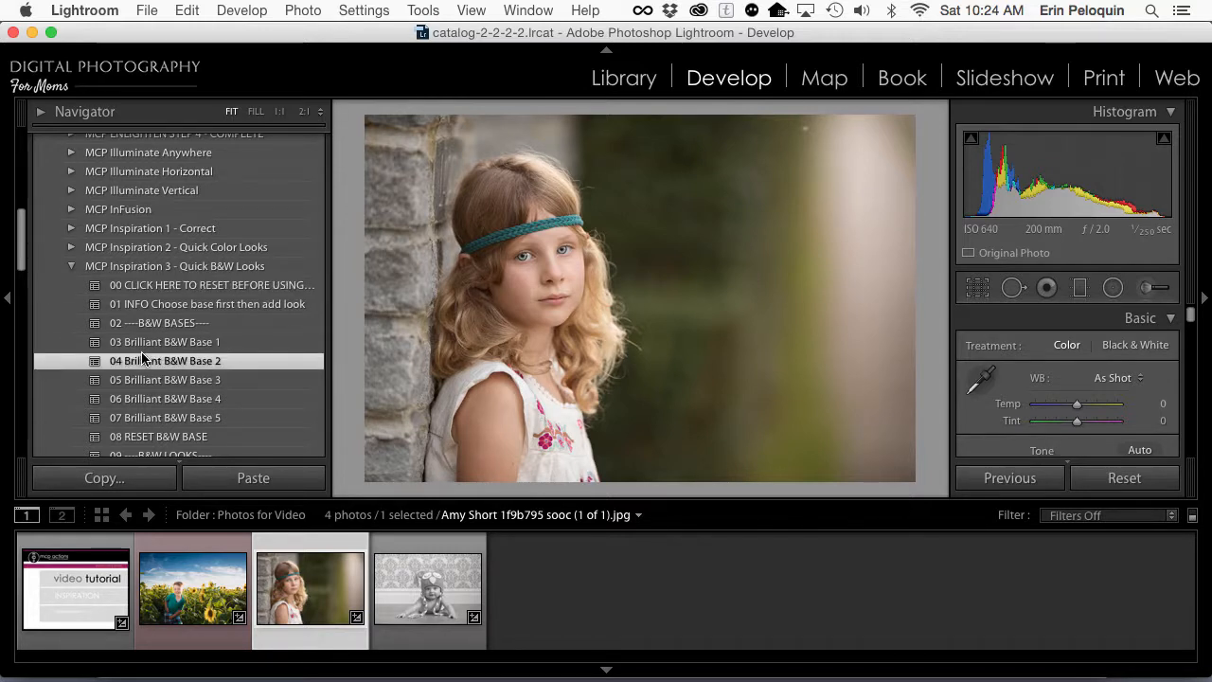
{"action": "scroll", "coordinate": [142, 358], "scroll_direction": "down", "scroll_amount": 5}
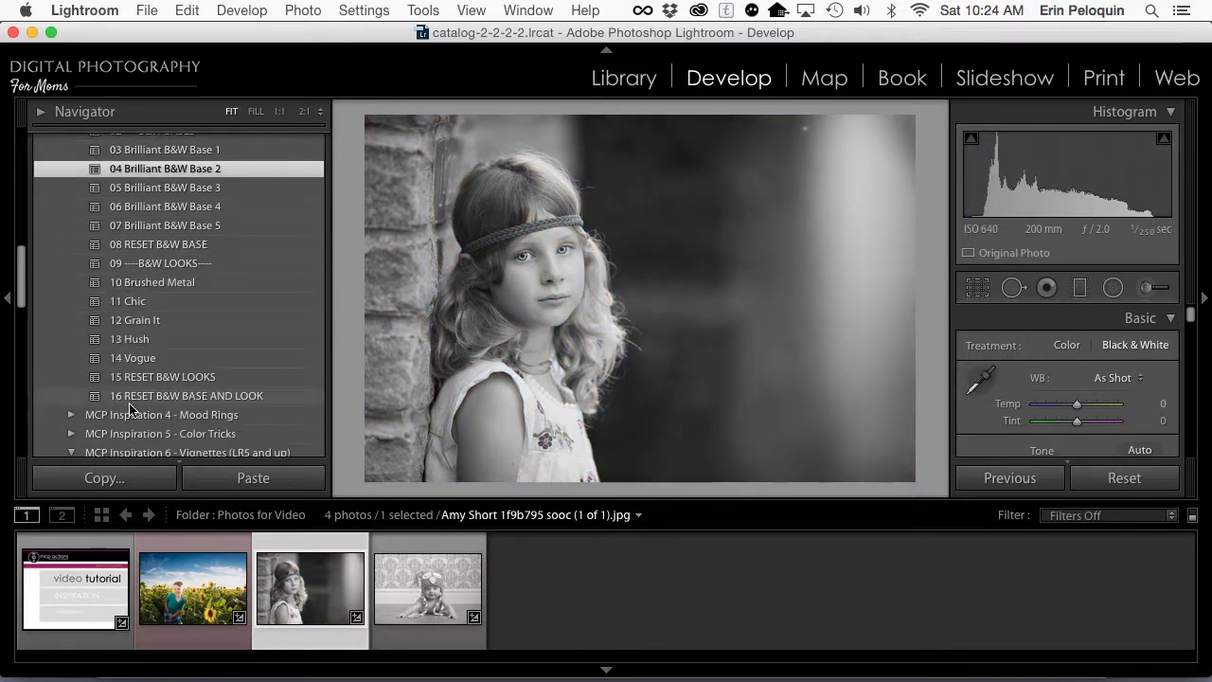
{"action": "left_click", "coordinate": [119, 282]}
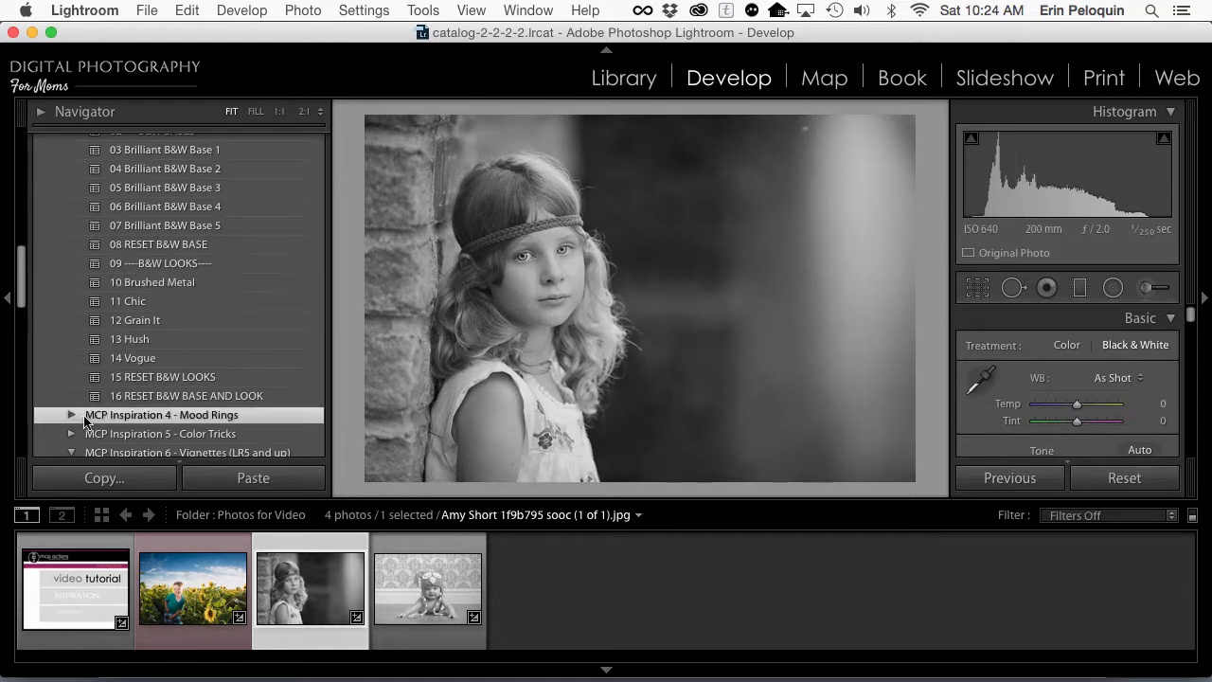
Step: Tone the black-and-white photo with the 07 Simple Cream overlay from MCP Inspiration 4 - Mood Rings
{"action": "left_click", "coordinate": [72, 416]}
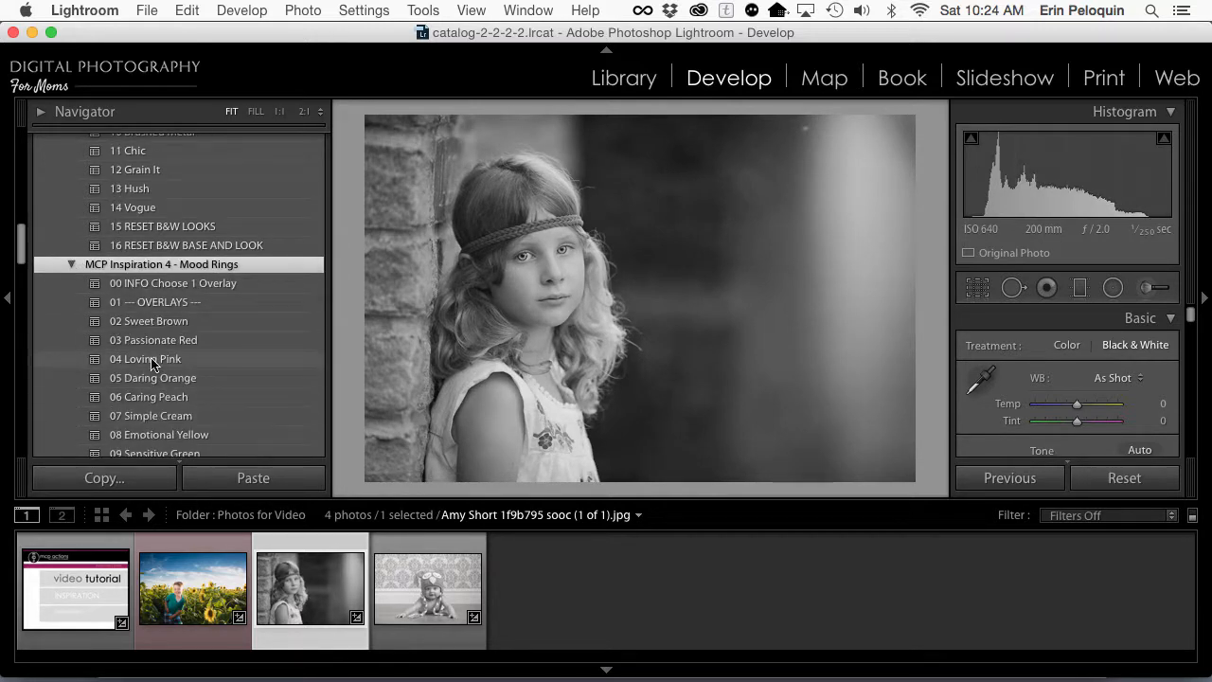
{"action": "scroll", "coordinate": [170, 312], "scroll_direction": "down", "scroll_amount": 1}
{"action": "left_click", "coordinate": [146, 399]}
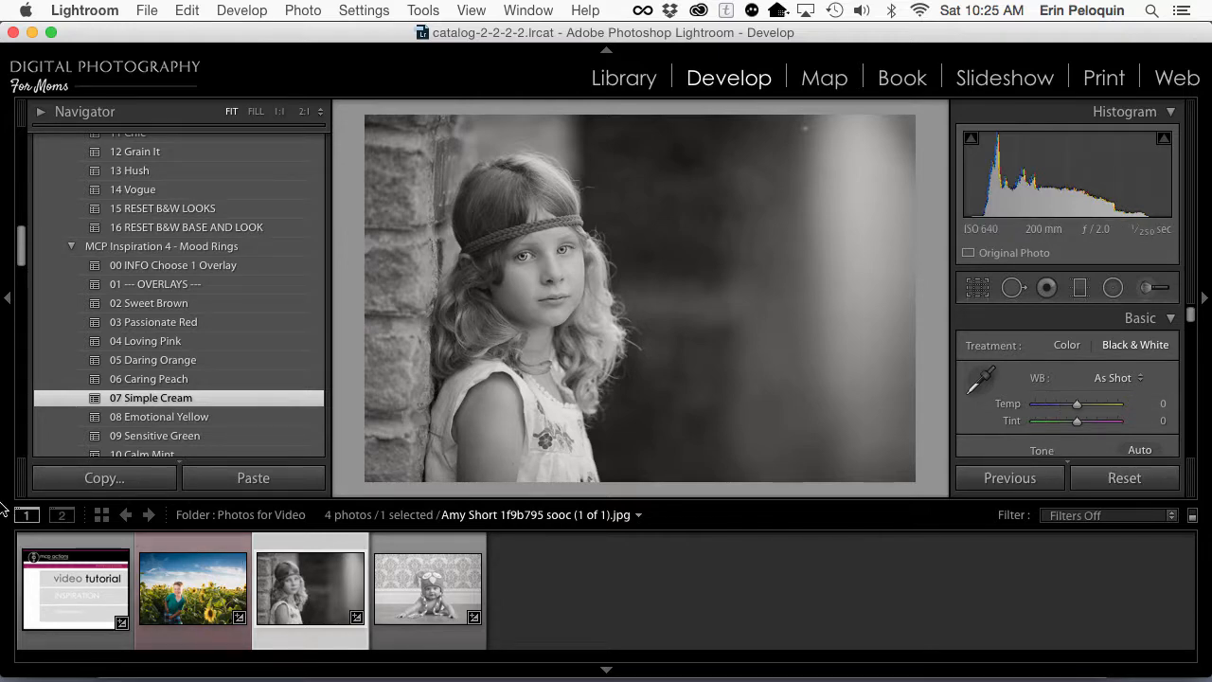
Step: Reset the girl's photo to its original color and expand the MCP Inspiration Build-a-Look 3 Fantasy Land presets to review them
{"action": "key", "text": "super+shift+r"}
{"action": "scroll", "coordinate": [132, 429], "scroll_direction": "down", "scroll_amount": 5}
{"action": "scroll", "coordinate": [133, 429], "scroll_direction": "down", "scroll_amount": 20}
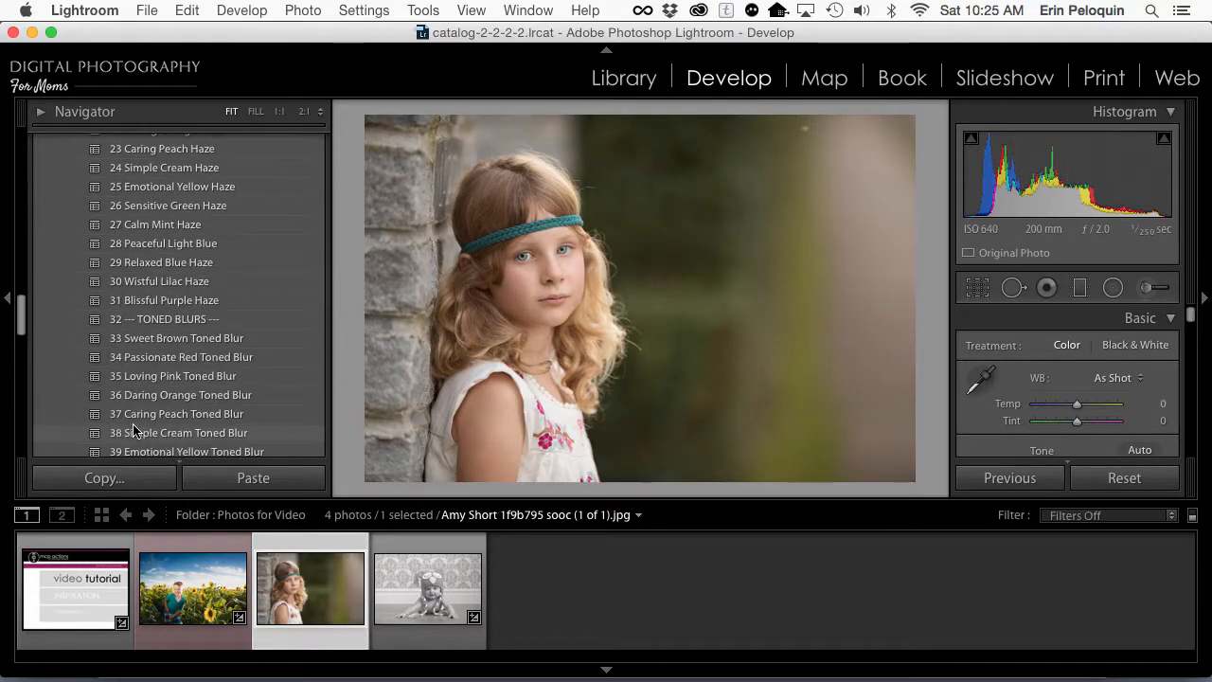
{"action": "scroll", "coordinate": [132, 429], "scroll_direction": "down", "scroll_amount": 3}
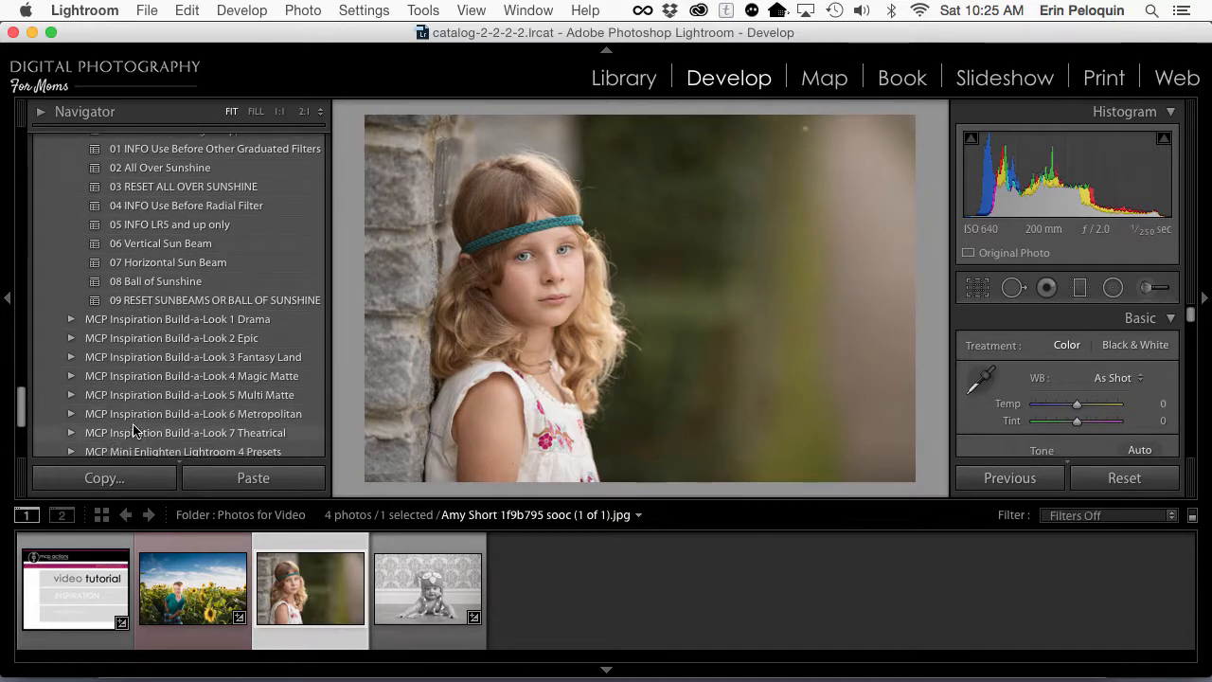
{"action": "scroll", "coordinate": [113, 310], "scroll_direction": "down", "scroll_amount": 1}
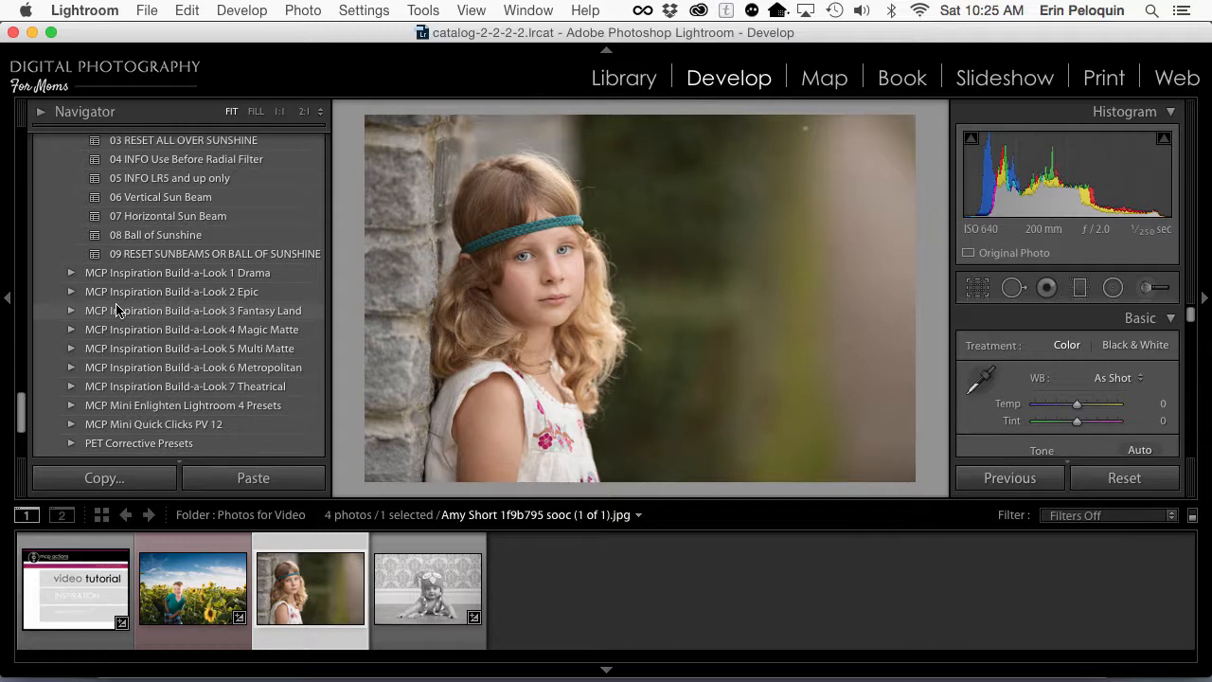
{"action": "left_click", "coordinate": [68, 312]}
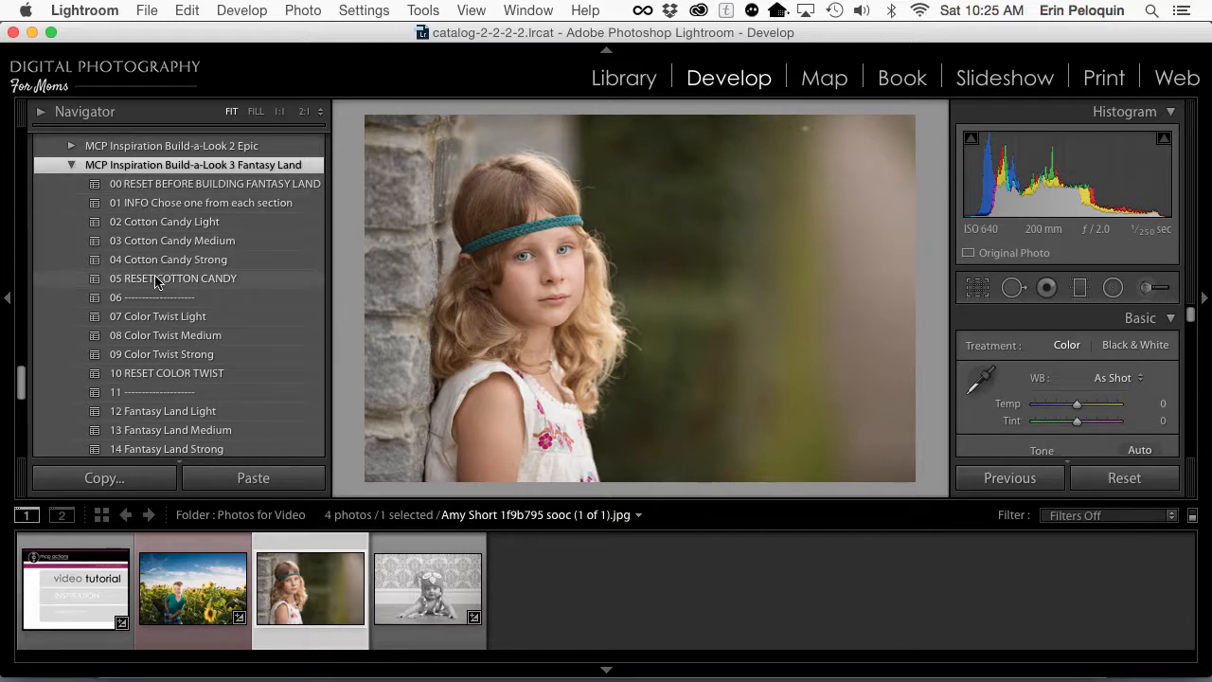
{"action": "scroll", "coordinate": [152, 269], "scroll_direction": "down", "scroll_amount": 9}
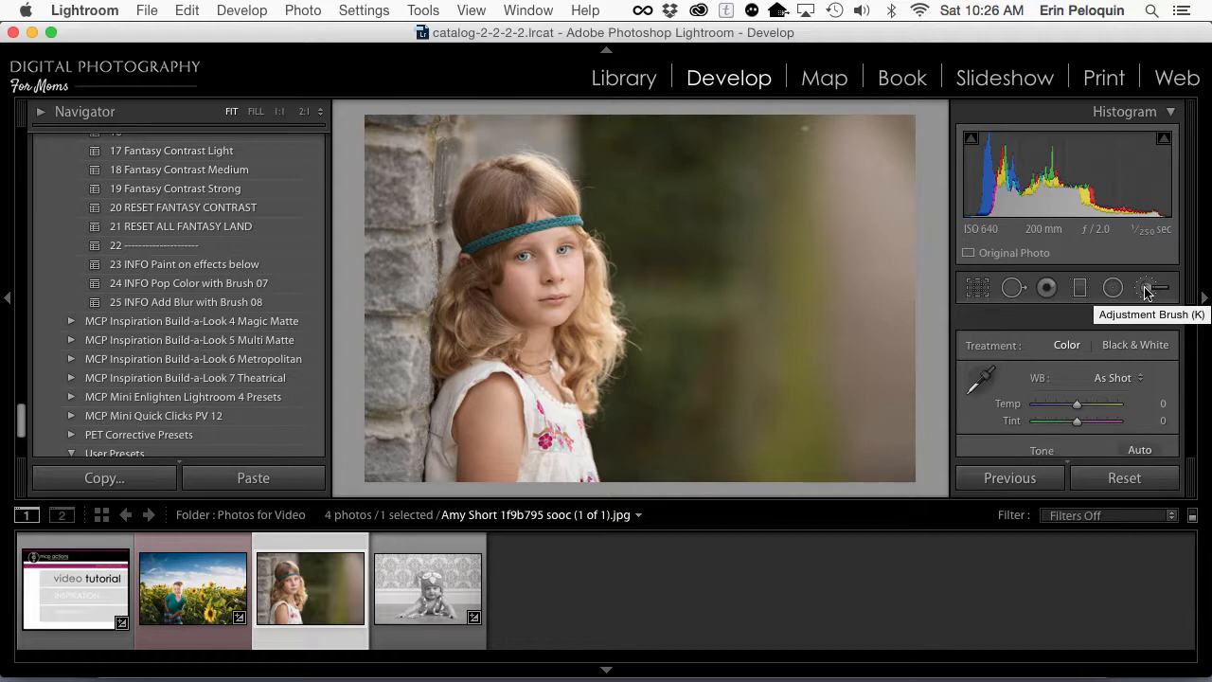
Step: Apply the 02 Cotton Candy Light and 07 Color Twist Light presets to the girl's photo
{"action": "scroll", "coordinate": [140, 308], "scroll_direction": "up", "scroll_amount": 8}
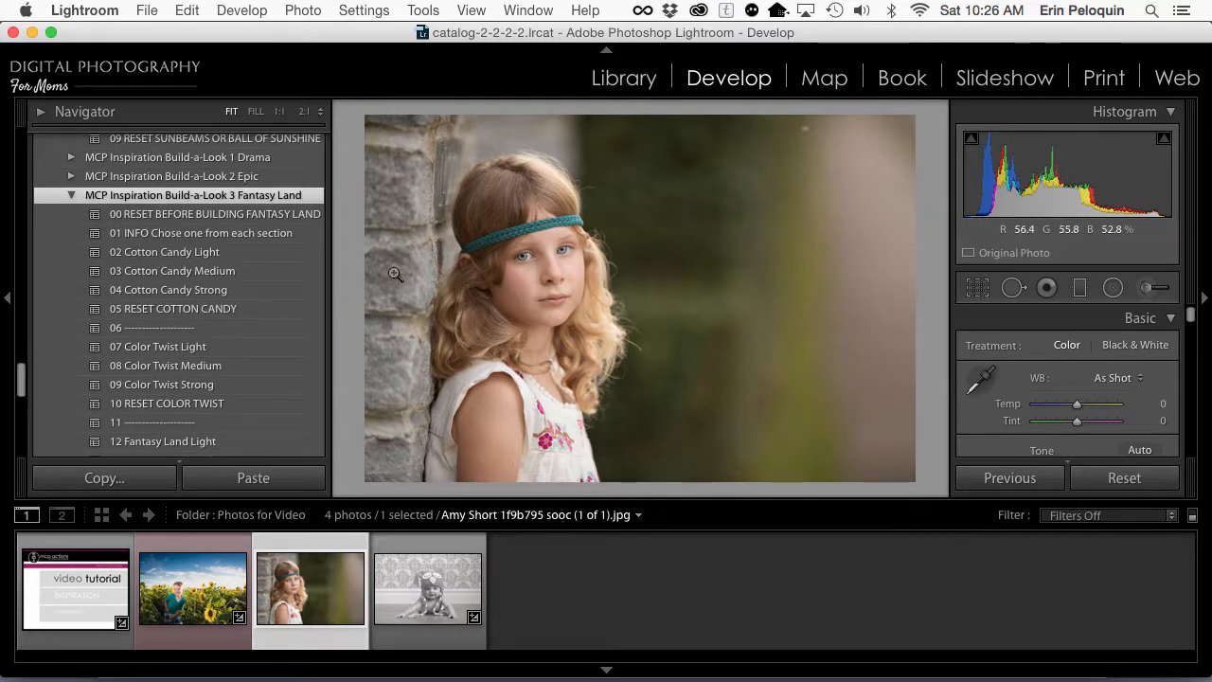
{"action": "left_click", "coordinate": [237, 254]}
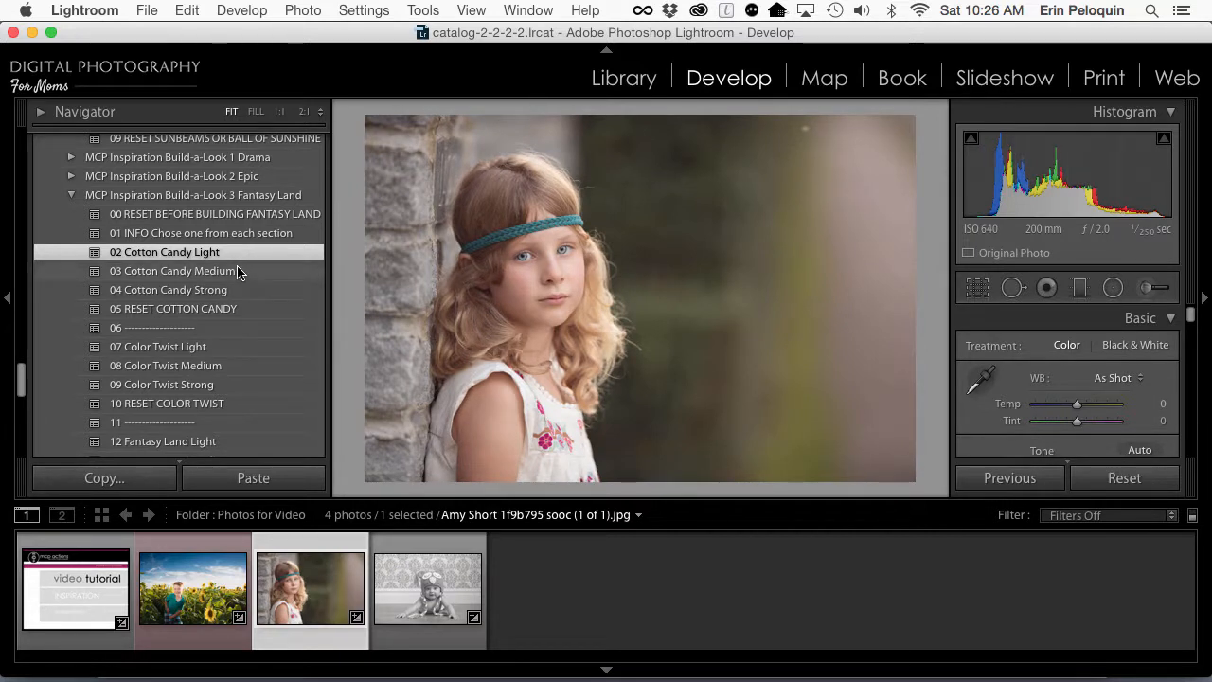
{"action": "left_click", "coordinate": [219, 351]}
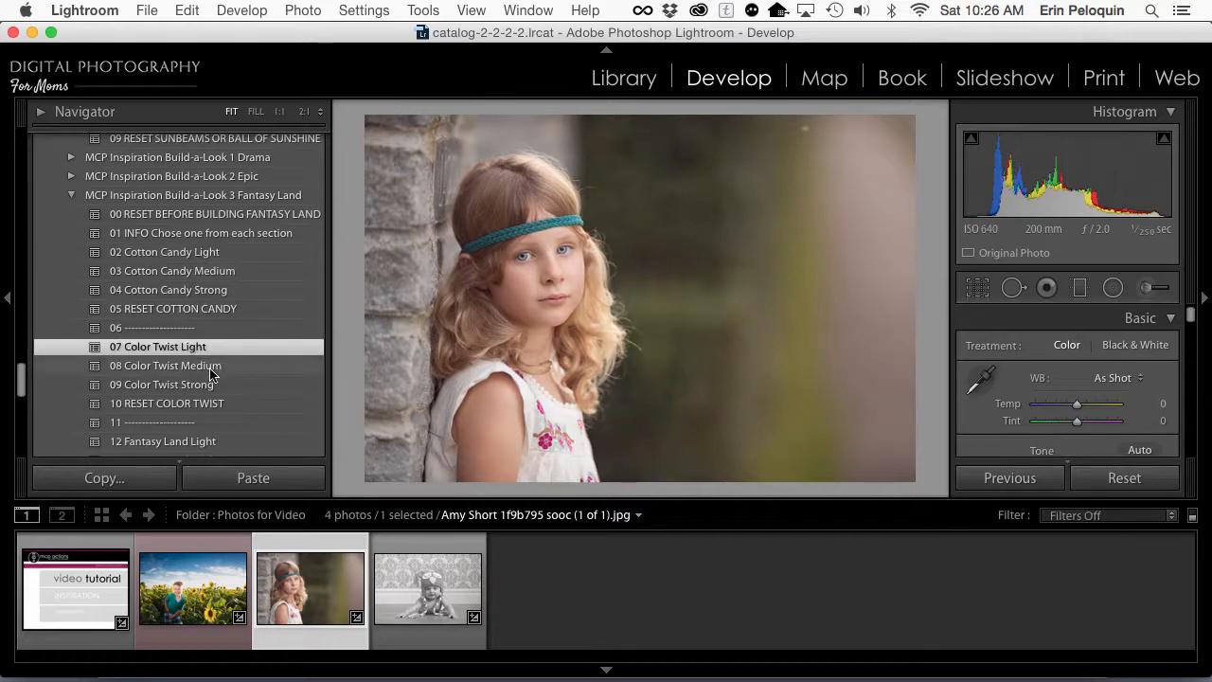
Step: Layer the 13 Fantasy Land Medium and 18 Fantasy Contrast Medium presets onto the girl's photo
{"action": "scroll", "coordinate": [116, 389], "scroll_direction": "down", "scroll_amount": 5}
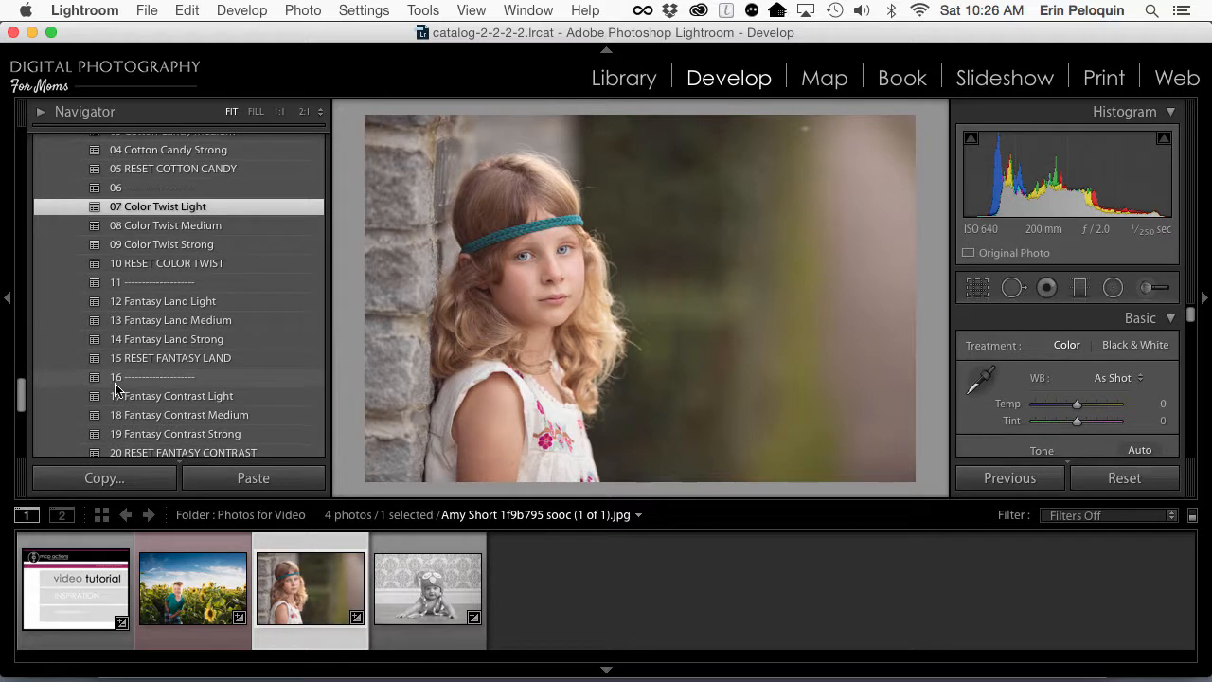
{"action": "left_click", "coordinate": [120, 282]}
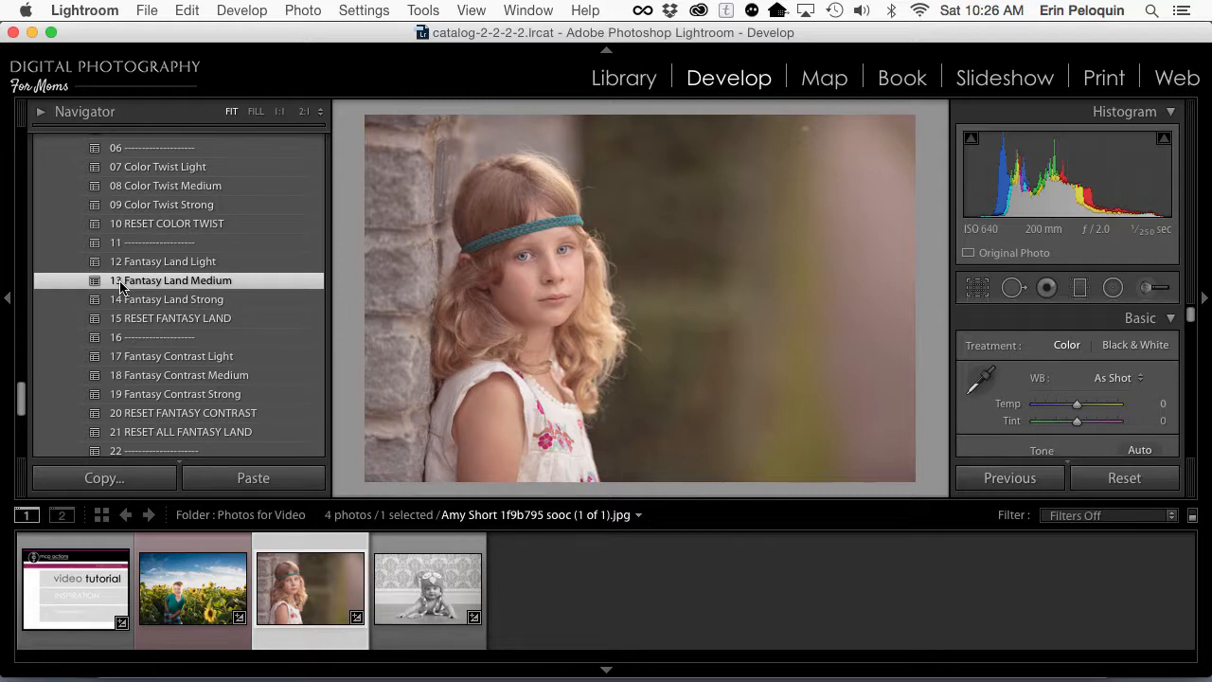
{"action": "scroll", "coordinate": [121, 287], "scroll_direction": "down", "scroll_amount": 1}
{"action": "left_click", "coordinate": [138, 359]}
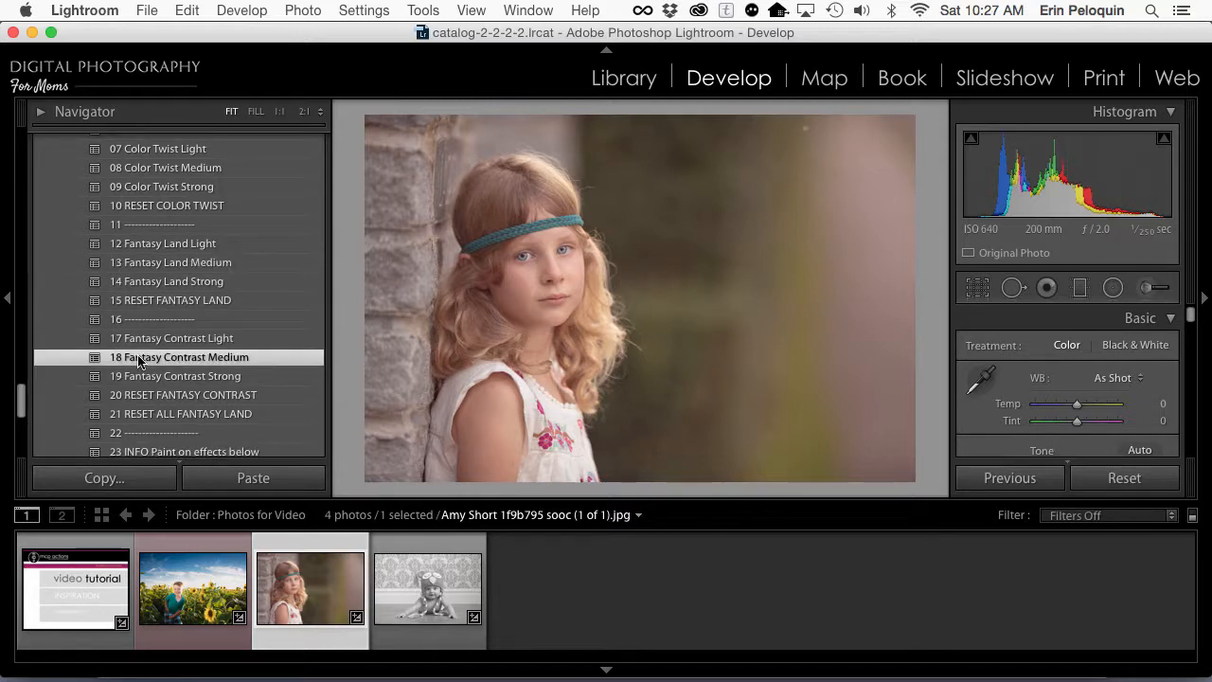
Step: Brush the MCP Inspiration 08 Add Blur effect over the stone wall beside the girl's head
{"action": "scroll", "coordinate": [138, 361], "scroll_direction": "down", "scroll_amount": 6}
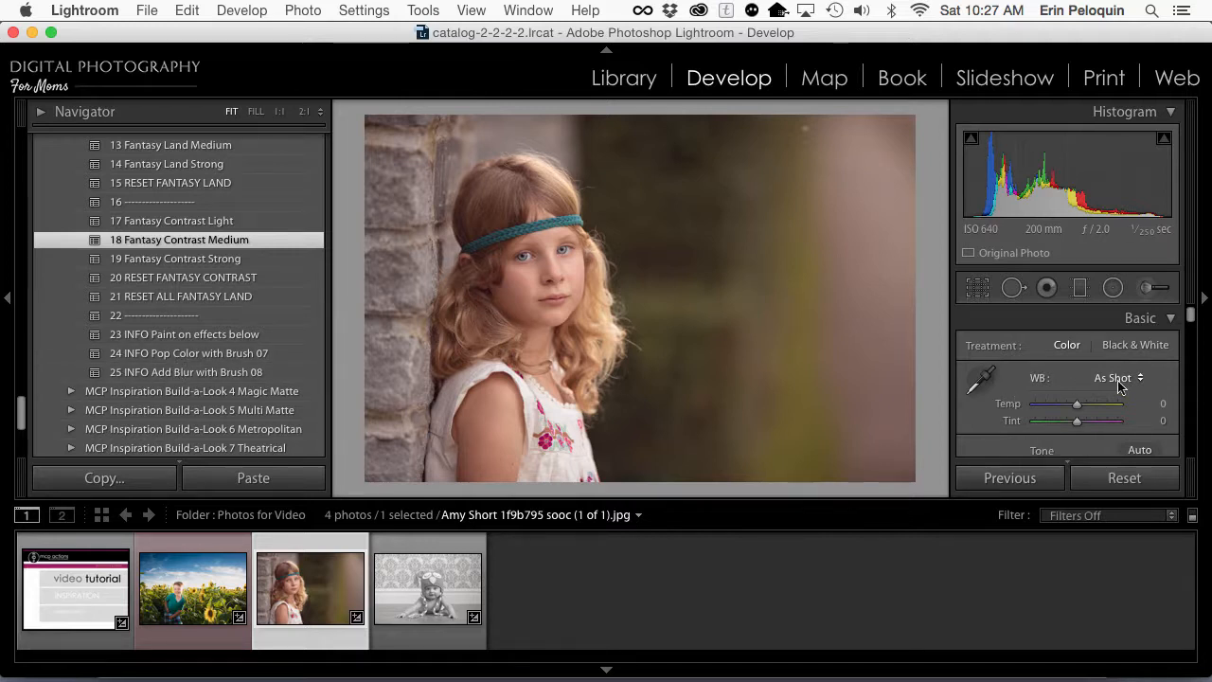
{"action": "left_click", "coordinate": [1153, 295]}
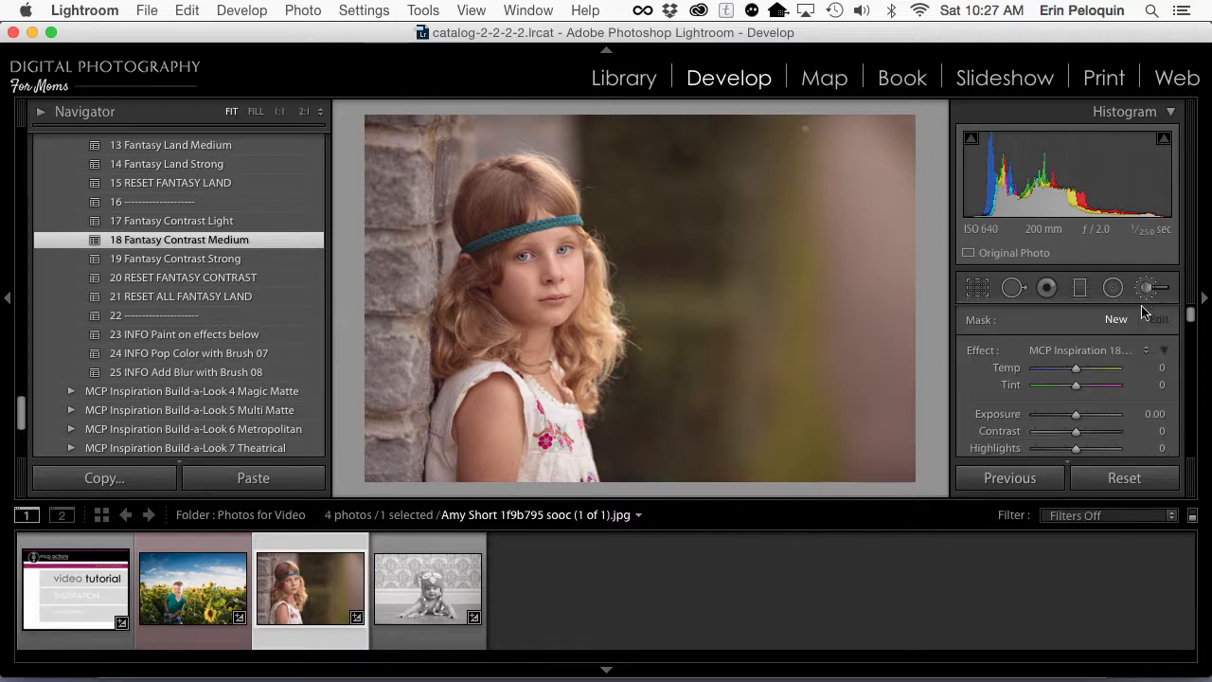
{"action": "left_click", "coordinate": [1076, 346]}
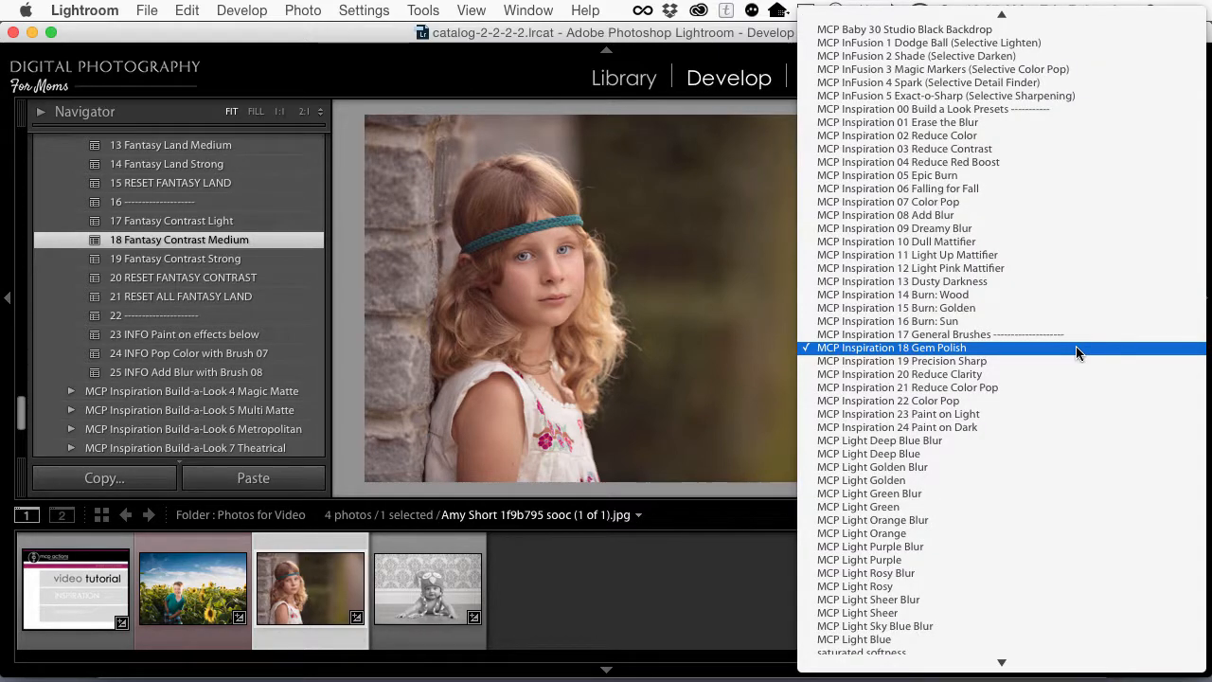
{"action": "left_click", "coordinate": [1023, 215]}
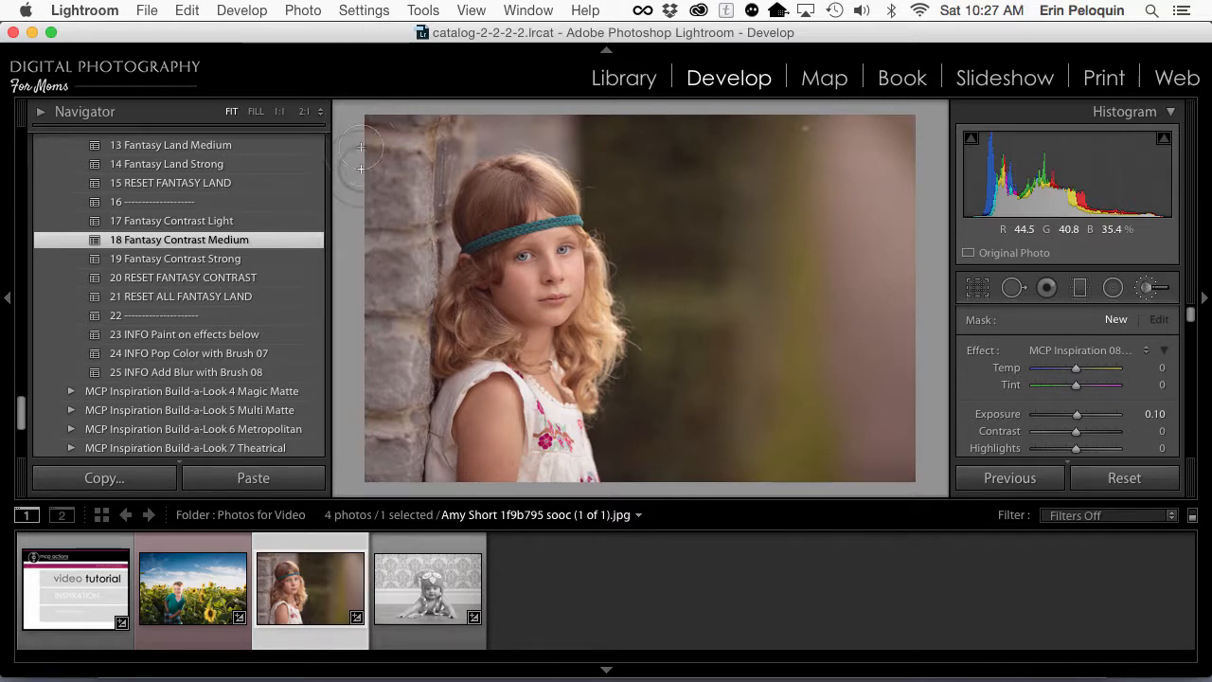
{"action": "left_click_drag", "start_coordinate": [428, 126], "coordinate": [436, 200]}
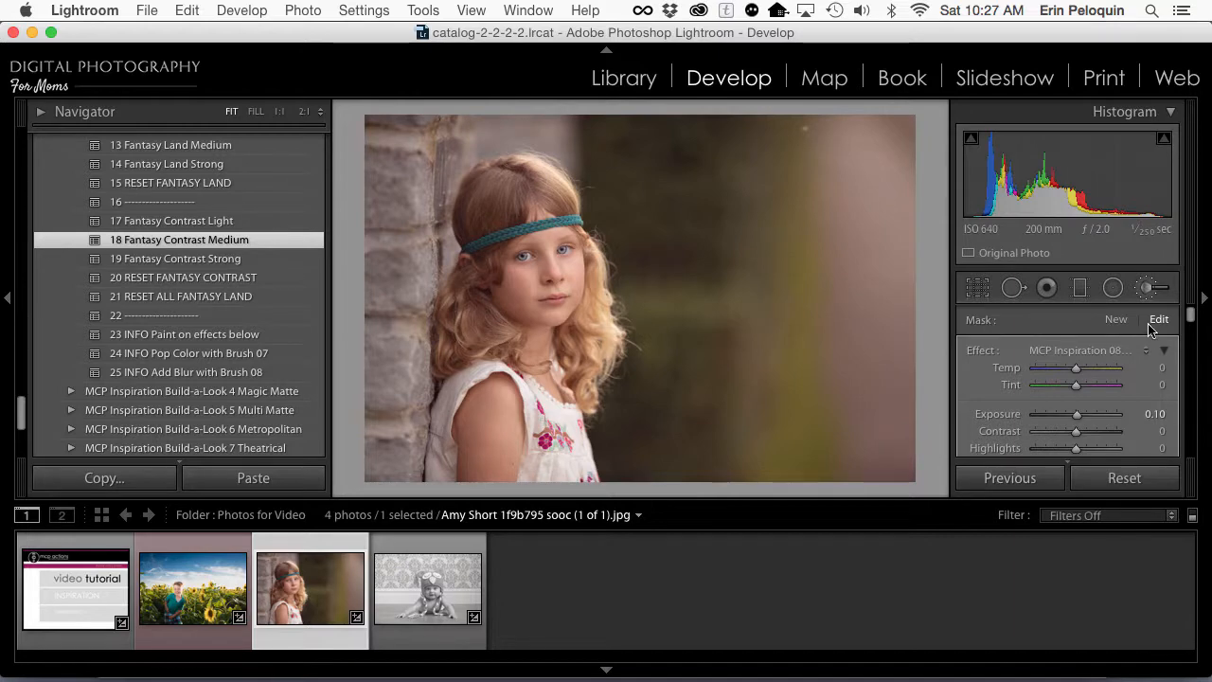
Step: Start a new brush mask with the MCP Inspiration 07 Color Pop effect and a smaller brush, and paint along the girl's headband
{"action": "left_click", "coordinate": [1119, 322]}
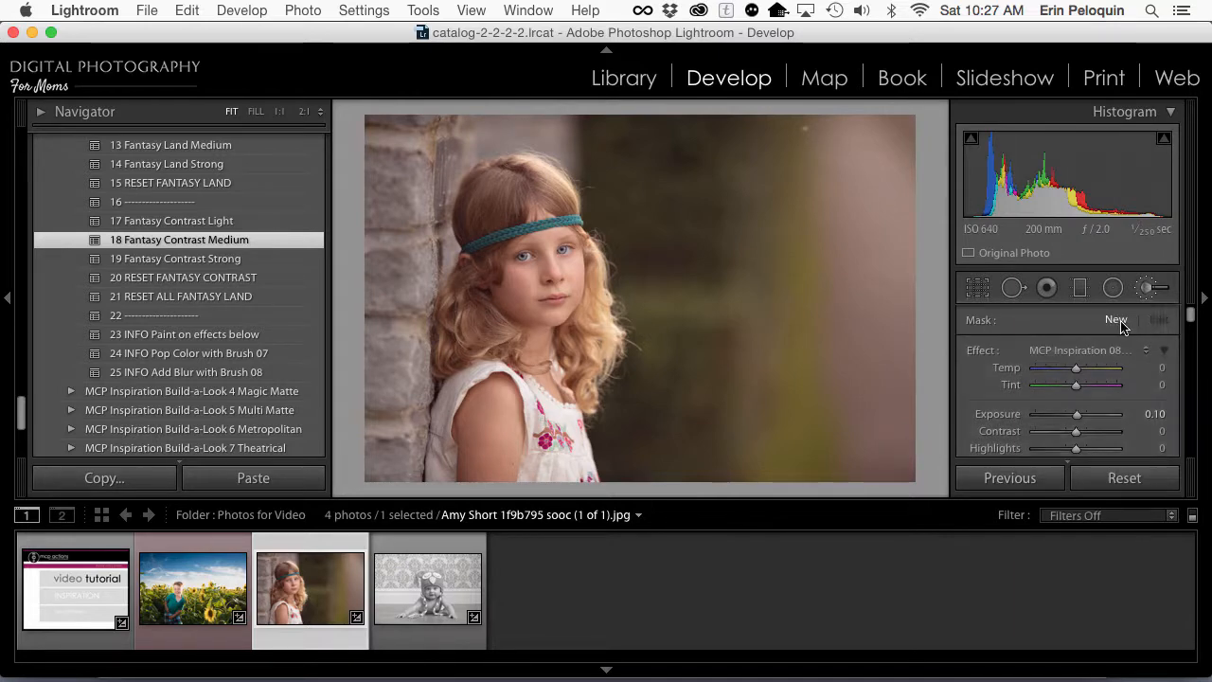
{"action": "left_click", "coordinate": [1079, 349]}
{"action": "left_click", "coordinate": [1067, 335]}
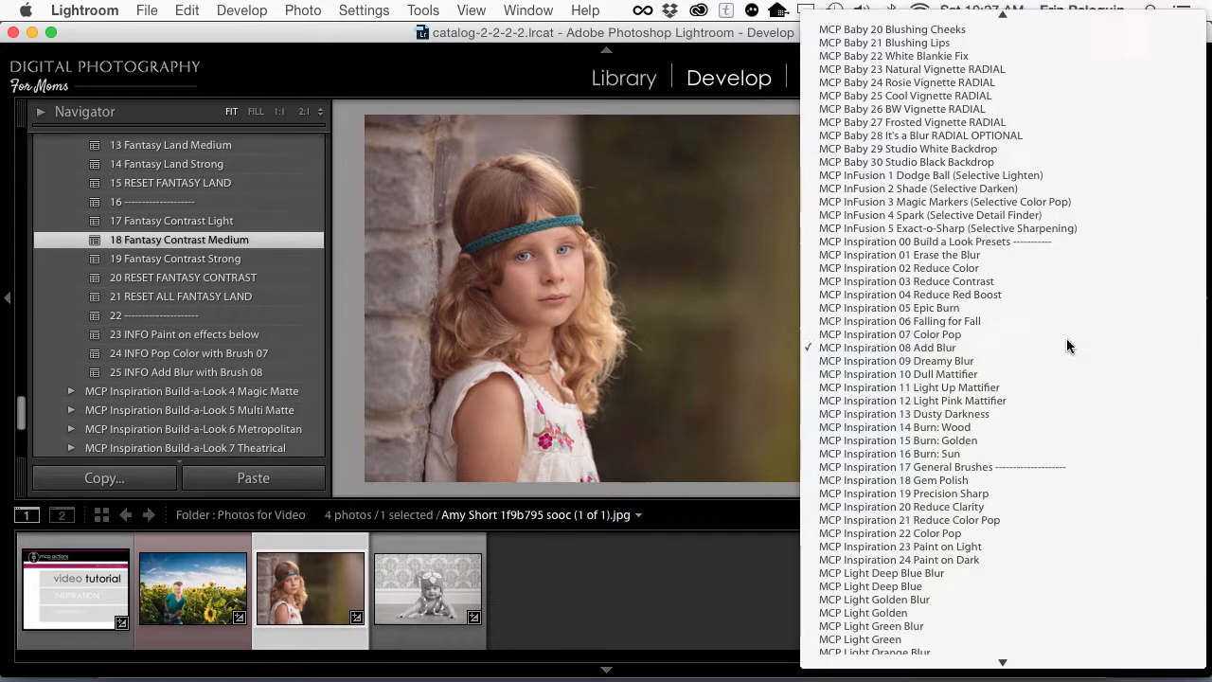
{"action": "key", "text": "["}
{"action": "key", "text": "["}
{"action": "key", "text": "["}
{"action": "key", "text": "["}
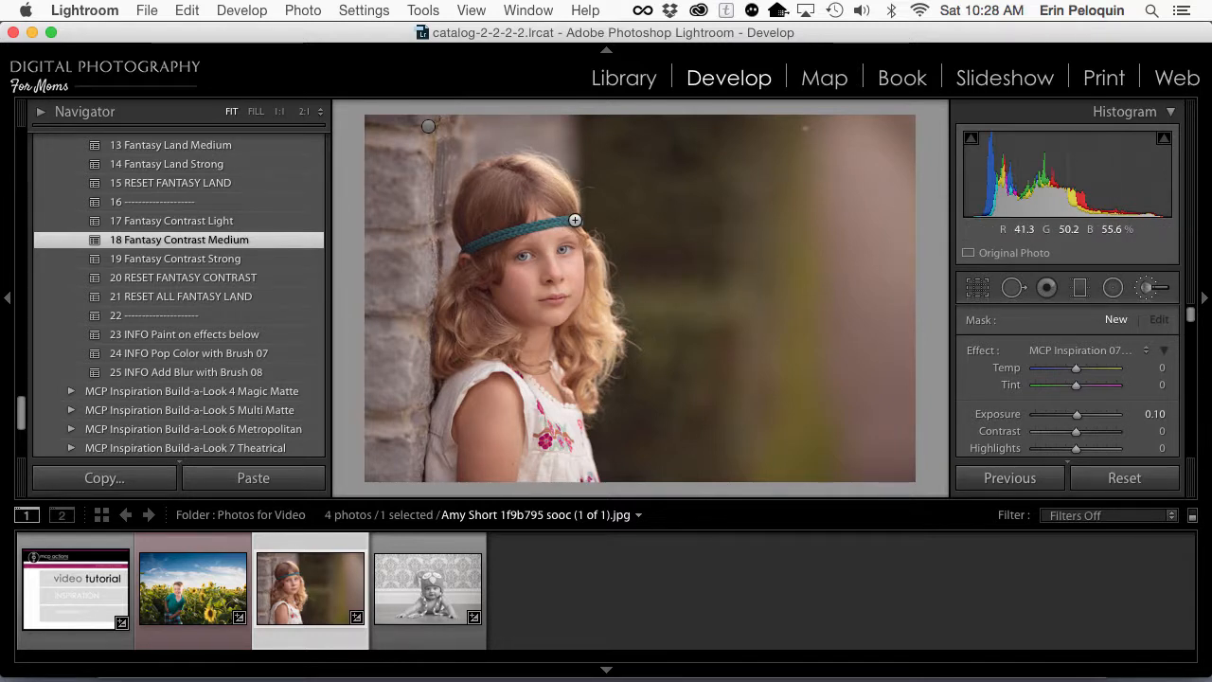
{"action": "mouse_move", "coordinate": [575, 220]}
{"action": "left_mouse_down"}
{"action": "mouse_move", "coordinate": [472, 245]}
{"action": "mouse_move", "coordinate": [473, 262]}
{"action": "left_mouse_up"}
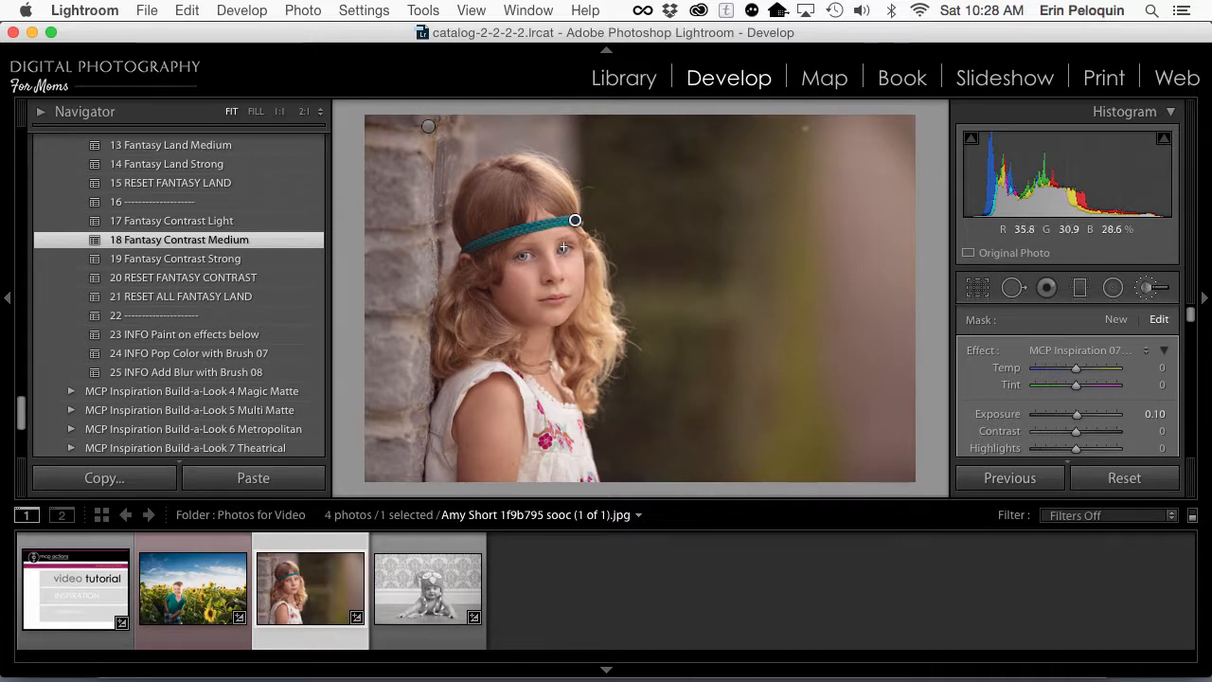
Step: Extend the Color Pop brushing over the girl's left eye and the embroidered dress flowers, and compare the photo with its before version
{"action": "left_click_drag", "start_coordinate": [564, 251], "coordinate": [563, 252]}
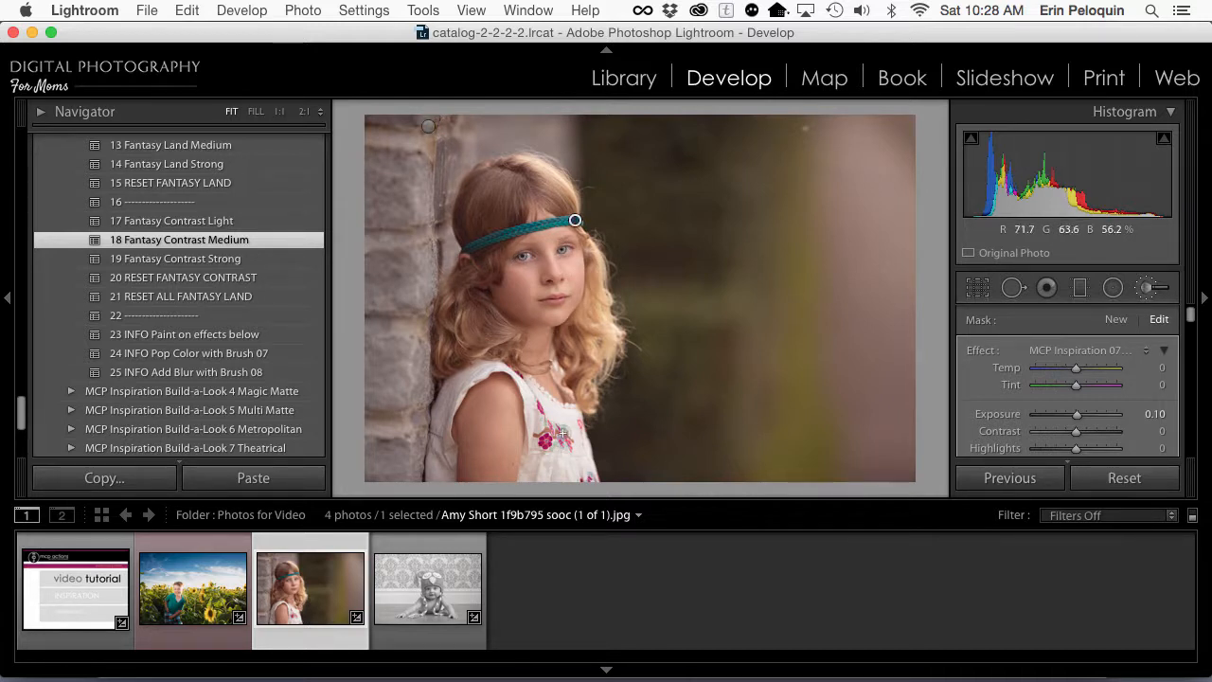
{"action": "mouse_move", "coordinate": [561, 442]}
{"action": "left_mouse_down"}
{"action": "mouse_move", "coordinate": [550, 442]}
{"action": "mouse_move", "coordinate": [544, 420]}
{"action": "mouse_move", "coordinate": [568, 441]}
{"action": "mouse_move", "coordinate": [541, 400]}
{"action": "left_mouse_up"}
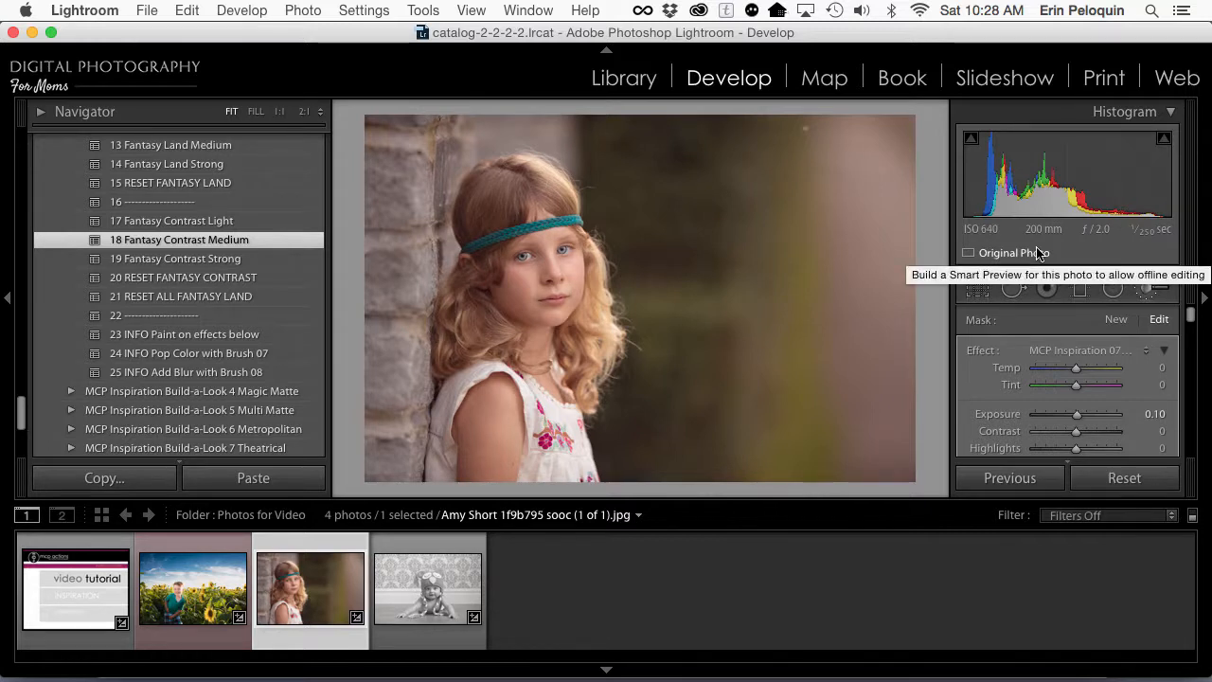
{"action": "key", "text": "backslash"}
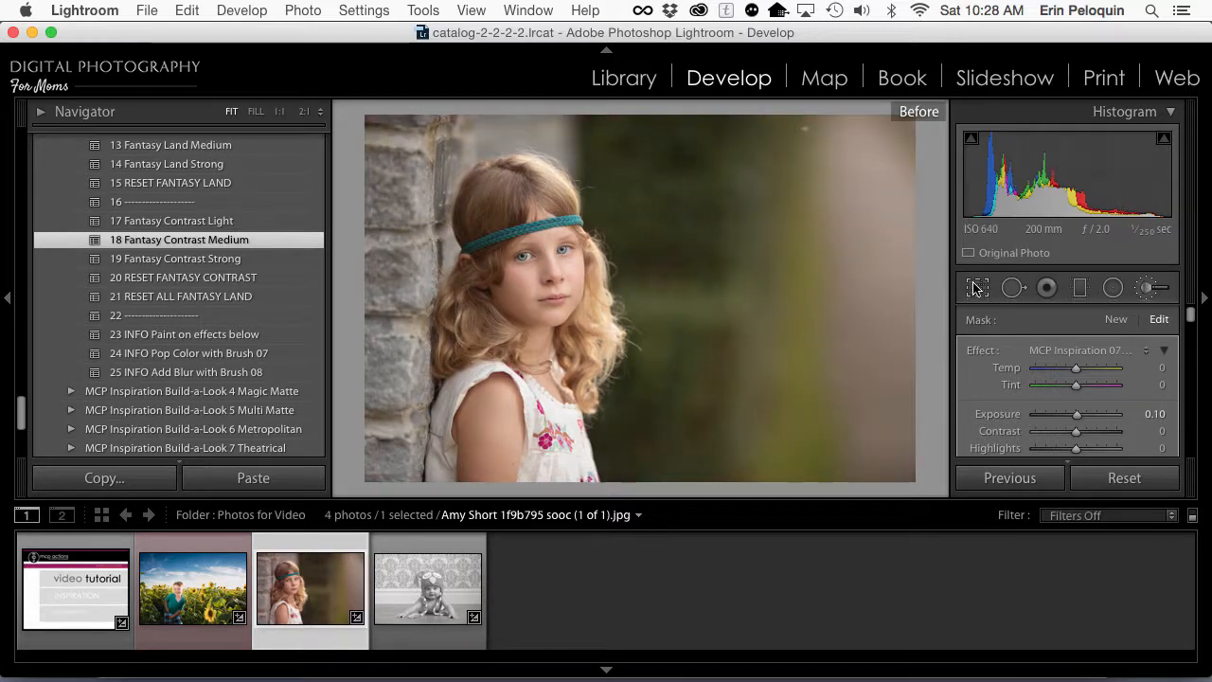
{"action": "key", "text": "backslash"}
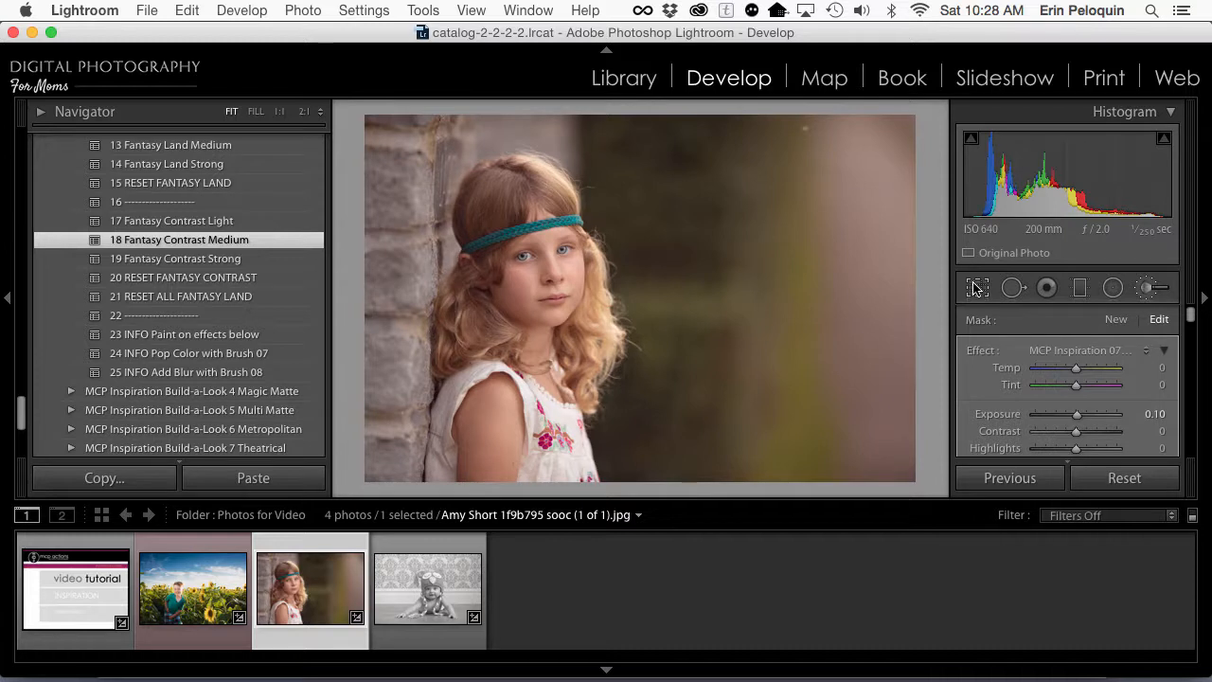